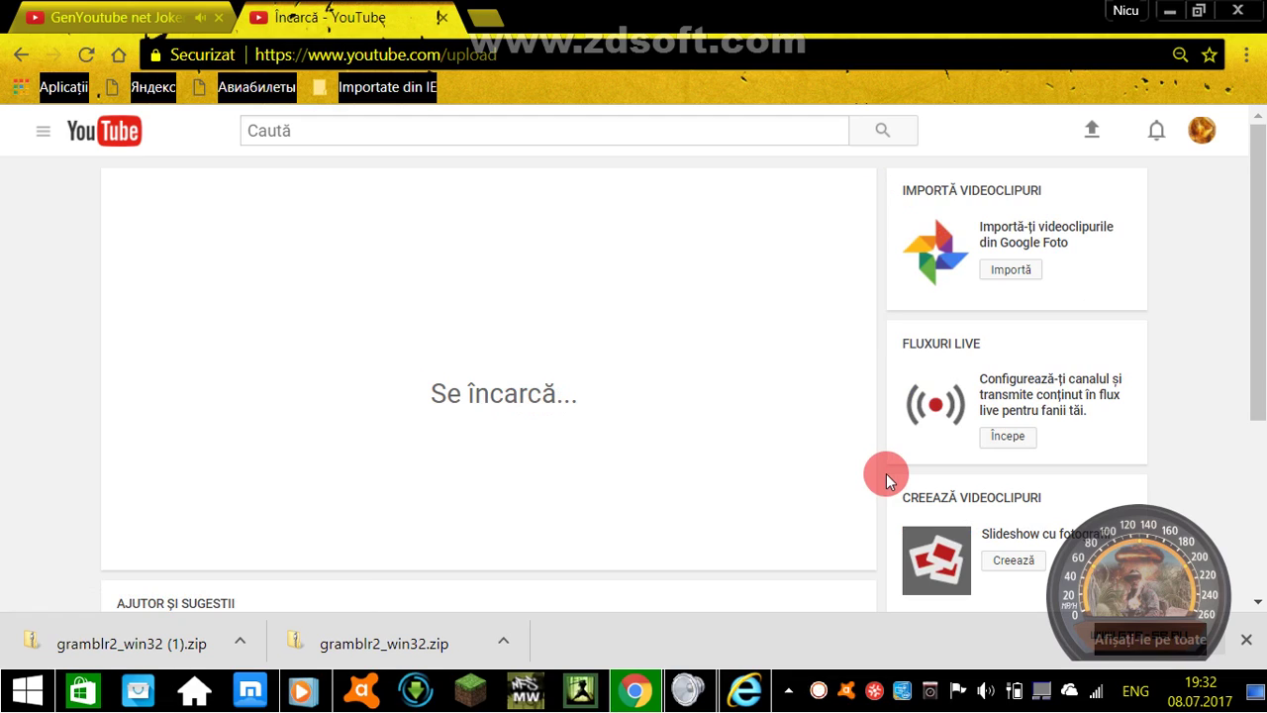
Step: Start creating a photo slideshow and choose to upload its photos from the computer
left_click(1013, 560)
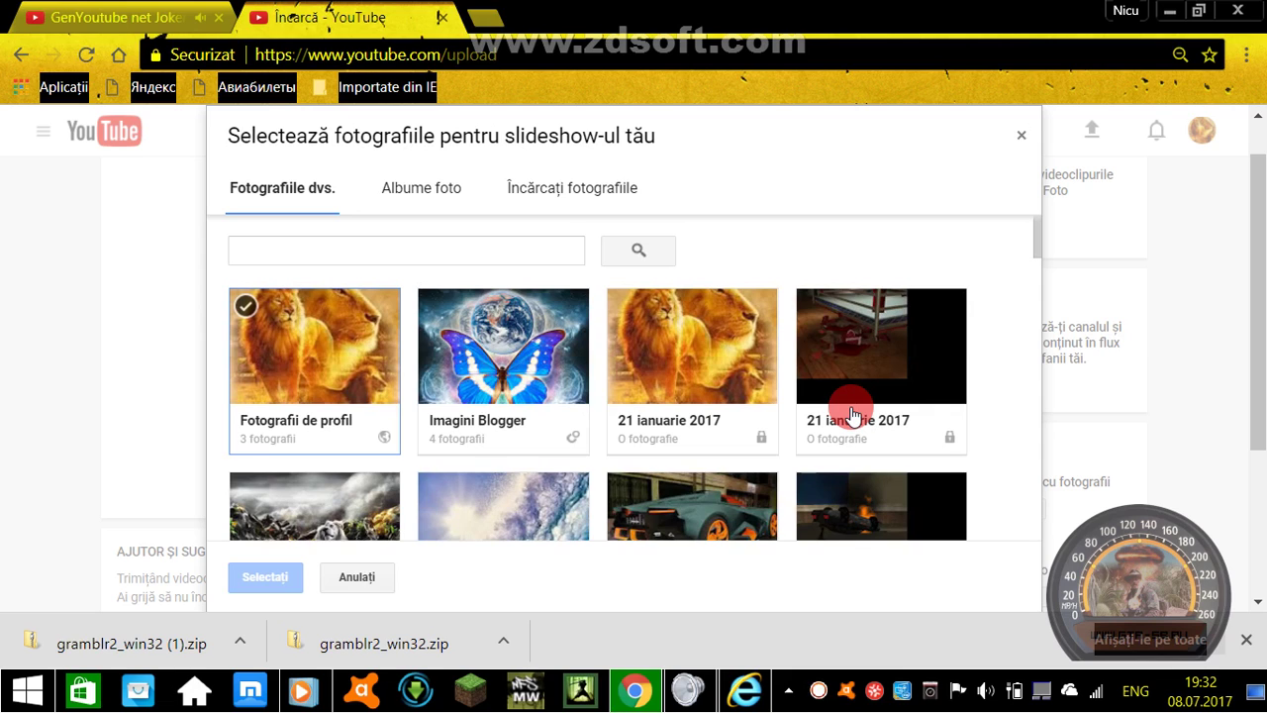
scroll(360, 432, "down", 4)
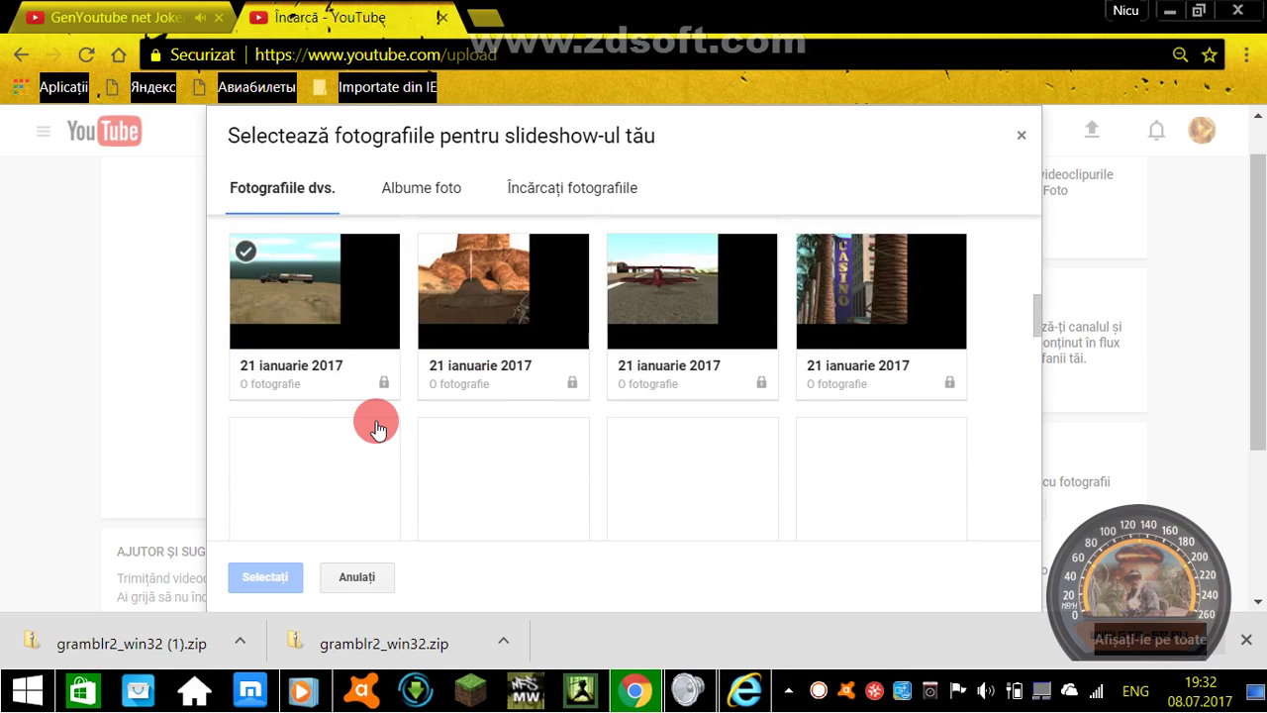
scroll(374, 428, "up", 6)
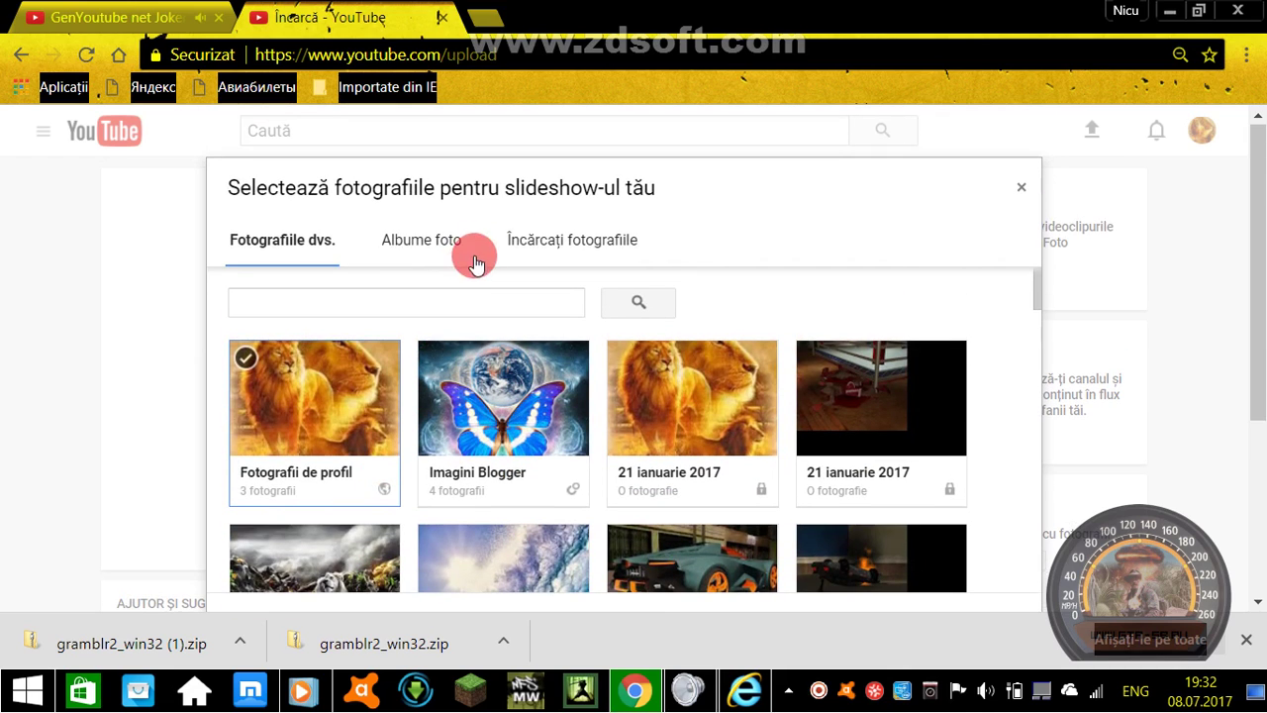
left_click(582, 242)
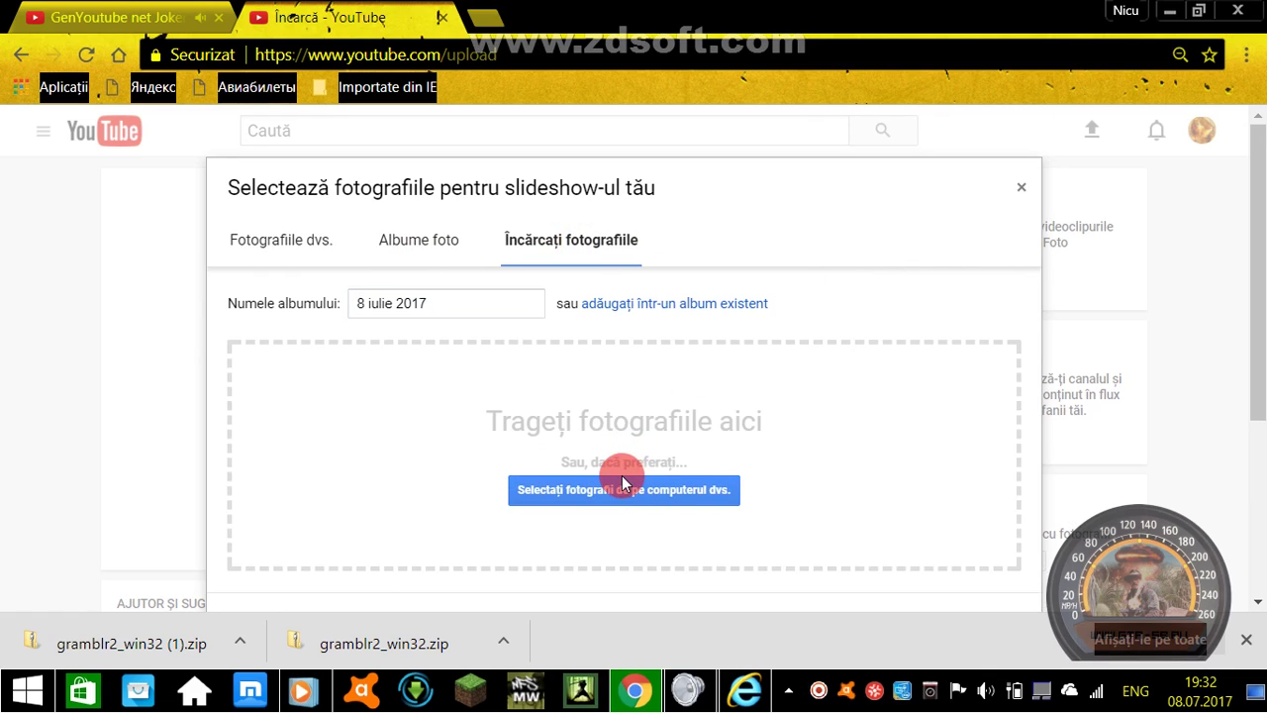
left_click(616, 500)
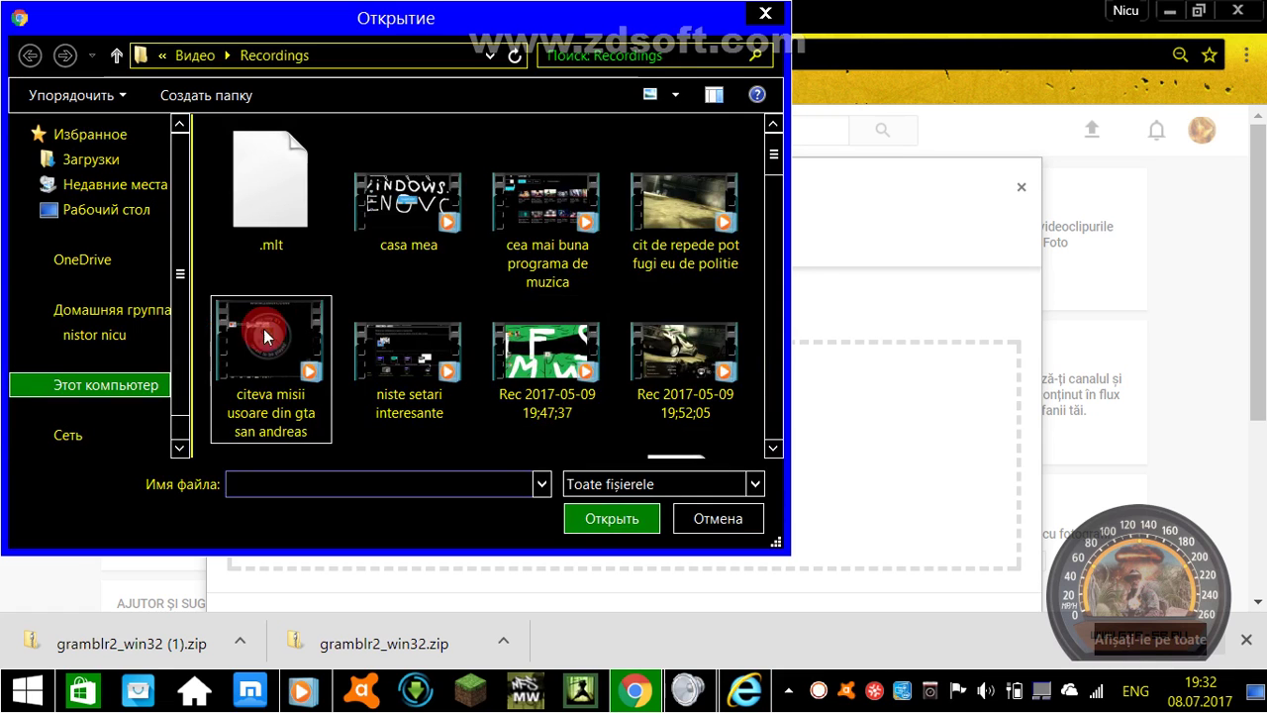
Step: Upload the picture "download" from the Desktop folder "Новая папка (13)", subfolder "Новая папка (2)", to the slideshow
scroll(179, 327, "down", 3)
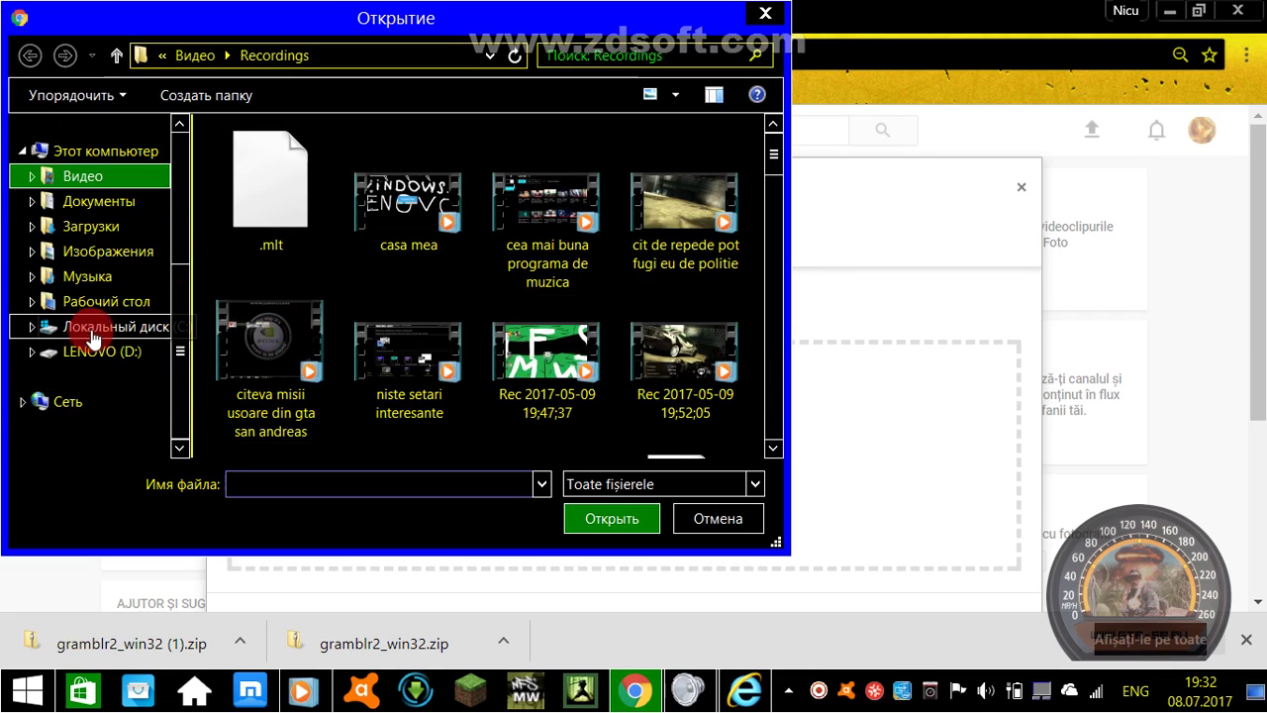
scroll(97, 233, "up", 3)
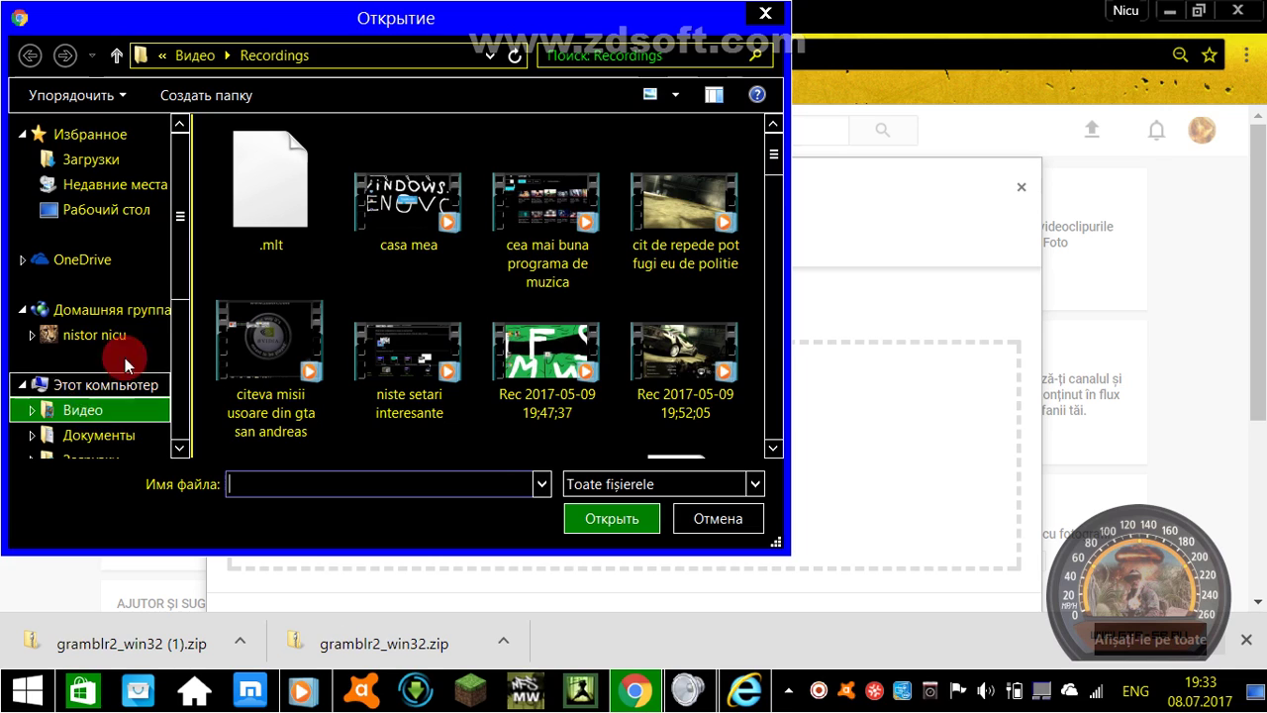
scroll(173, 310, "down", 3)
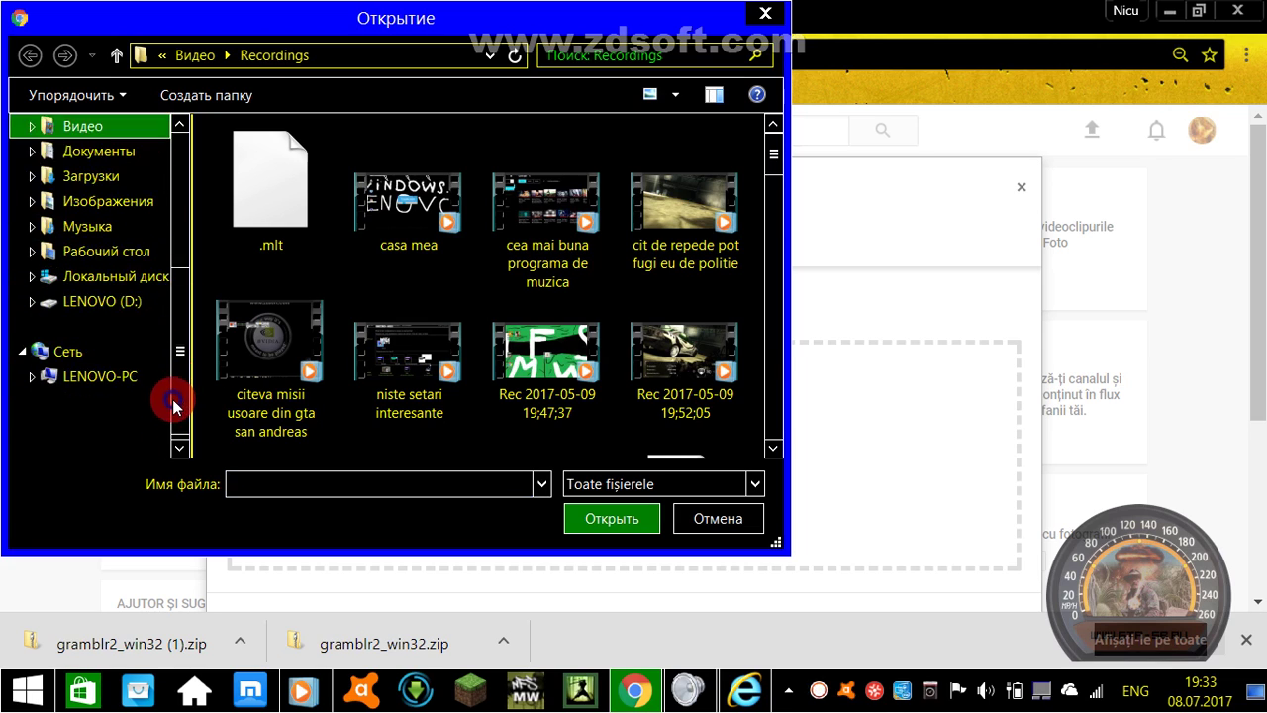
left_click(106, 302)
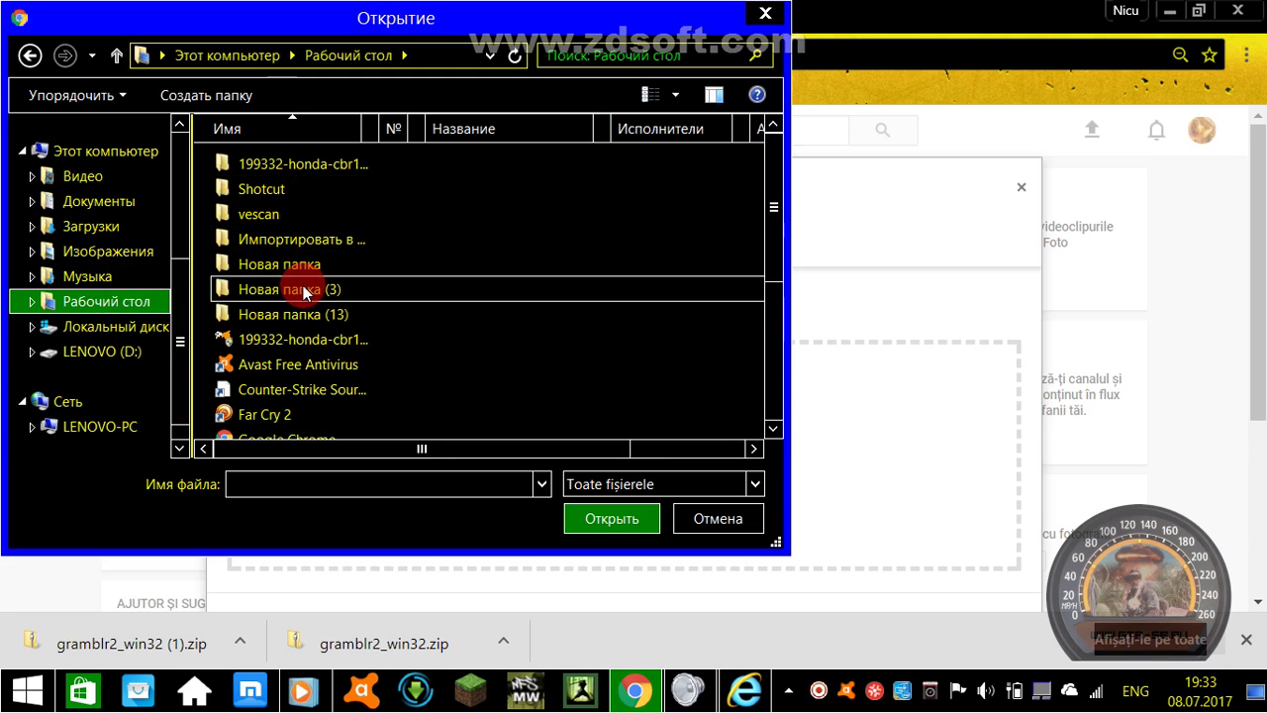
double_click(373, 317)
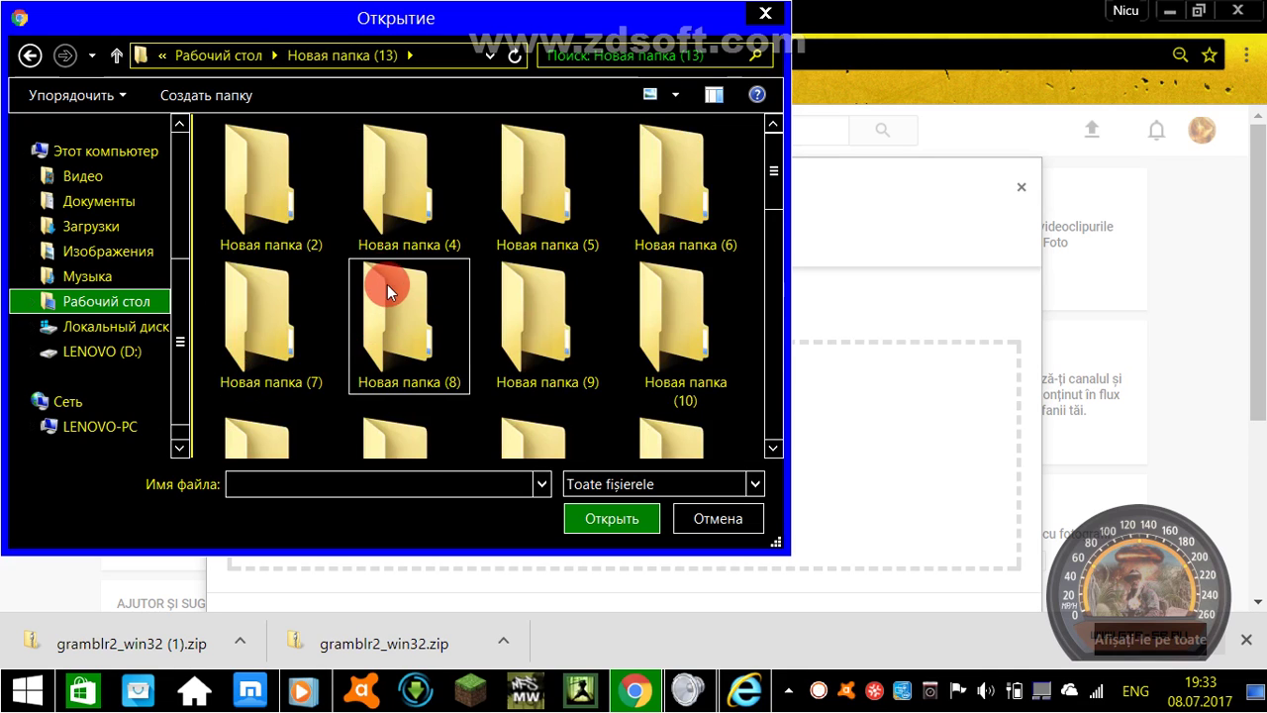
double_click(304, 229)
left_click(283, 198)
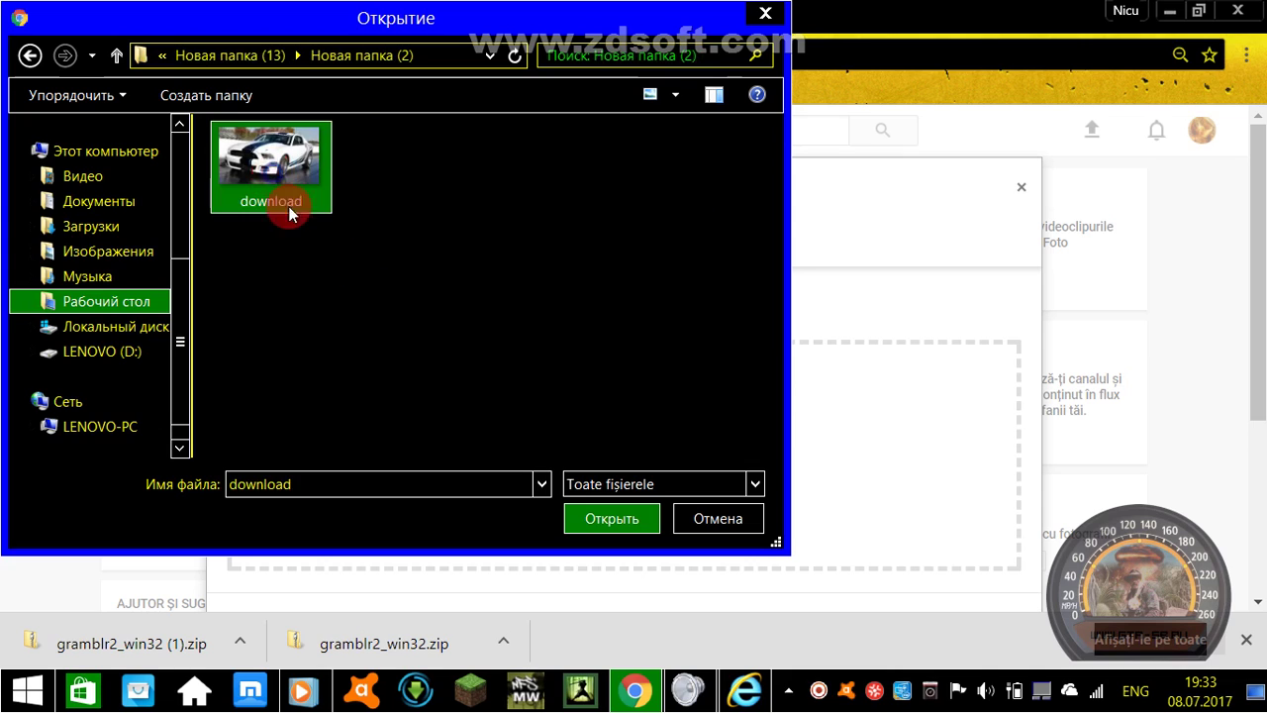
left_click(614, 519)
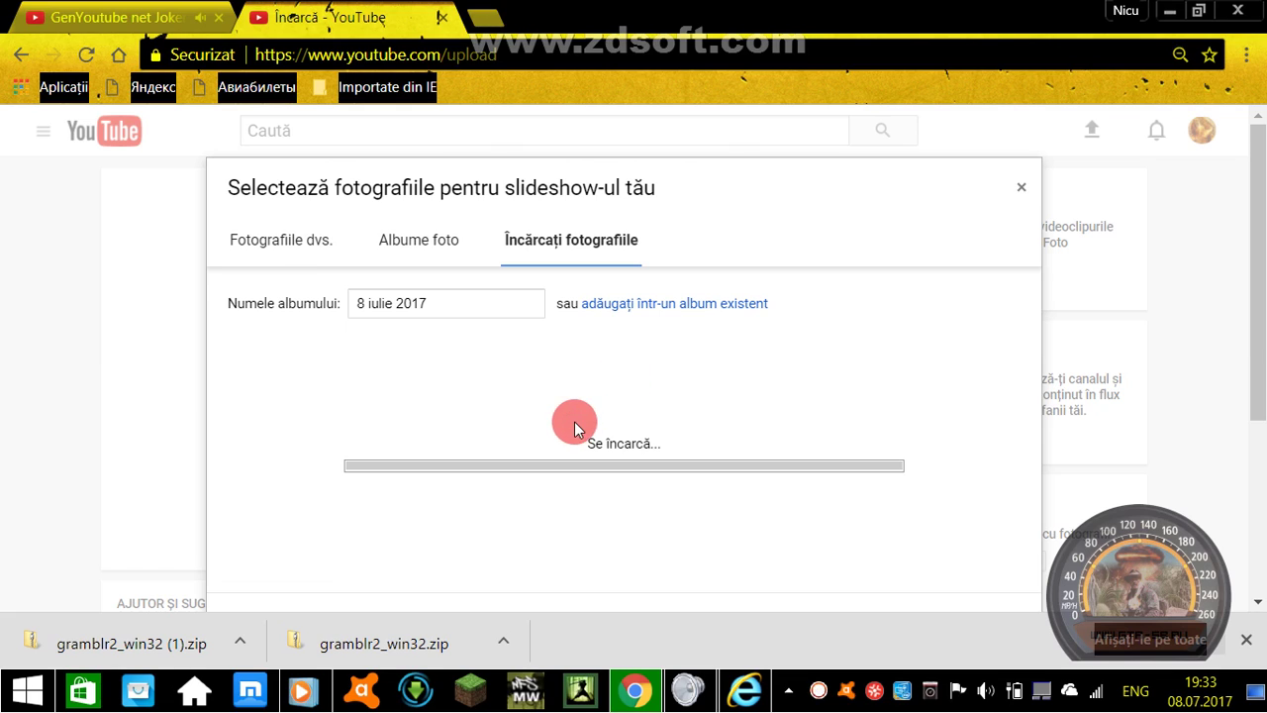
Step: Start adding another slideshow photo from the computer and open the Desktop folder "Новая папка (13)"
left_click(1069, 262)
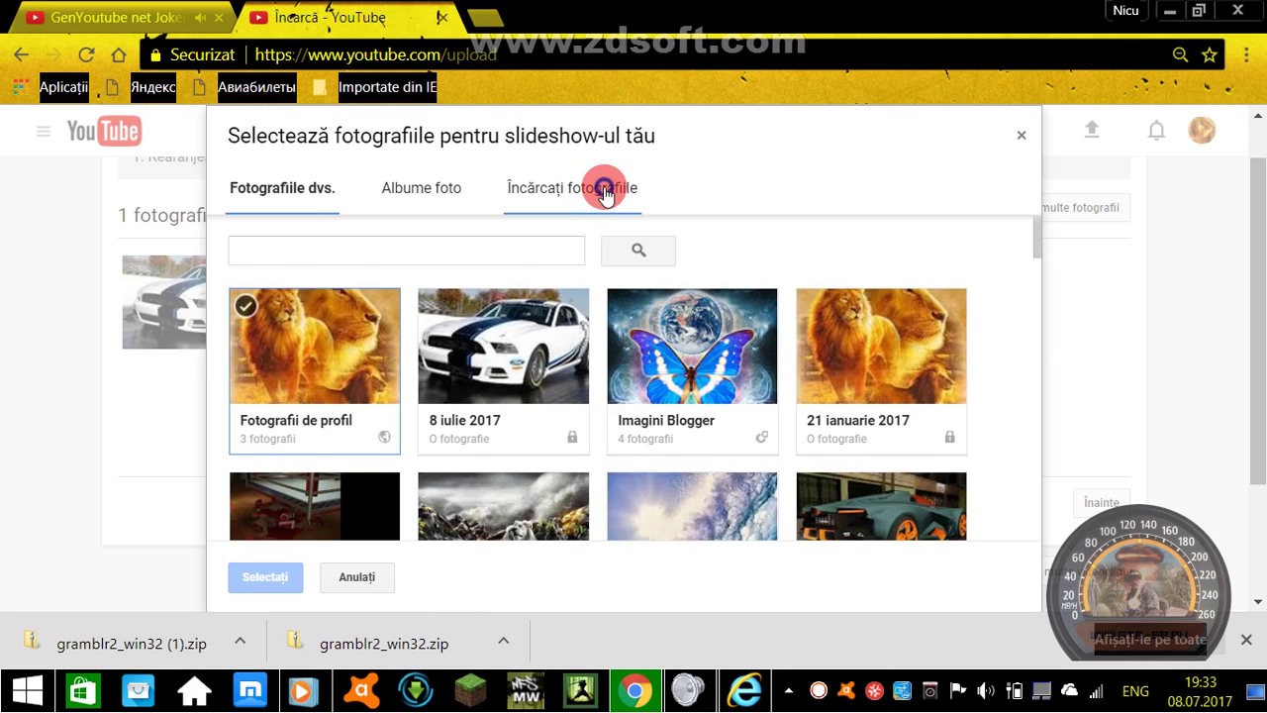
left_click(605, 193)
left_click(623, 439)
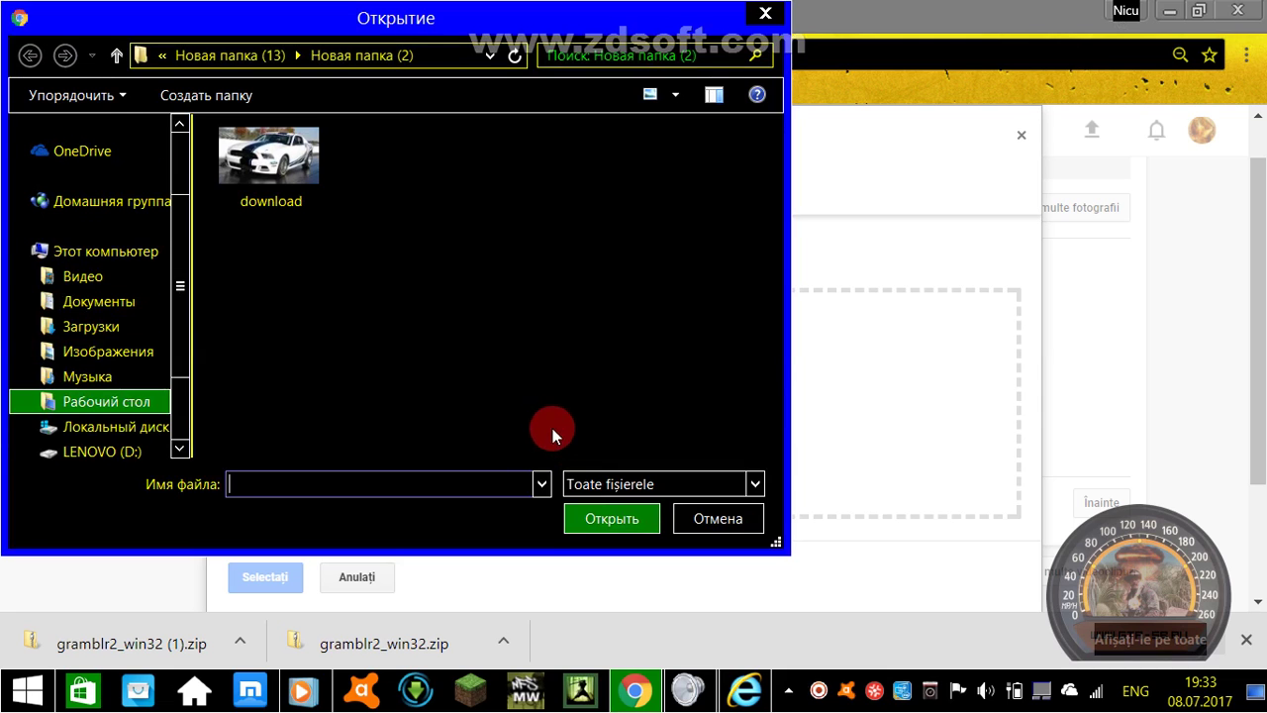
left_click(107, 400)
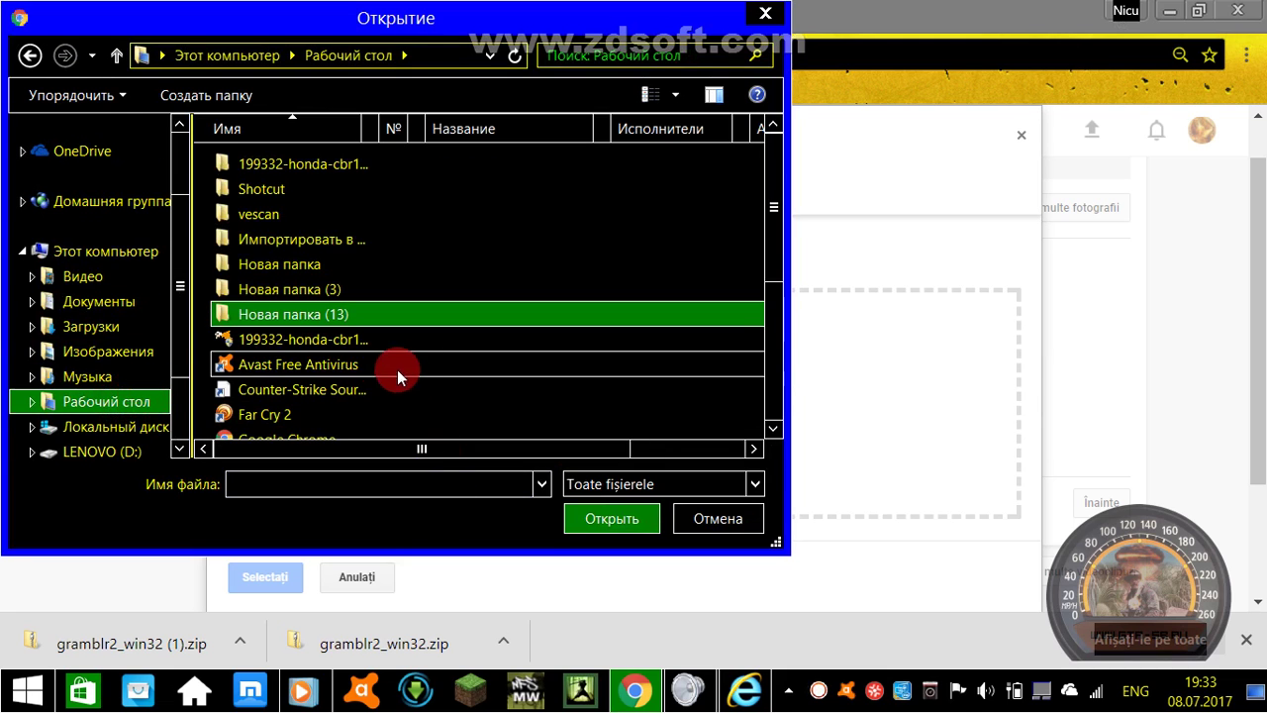
double_click(368, 317)
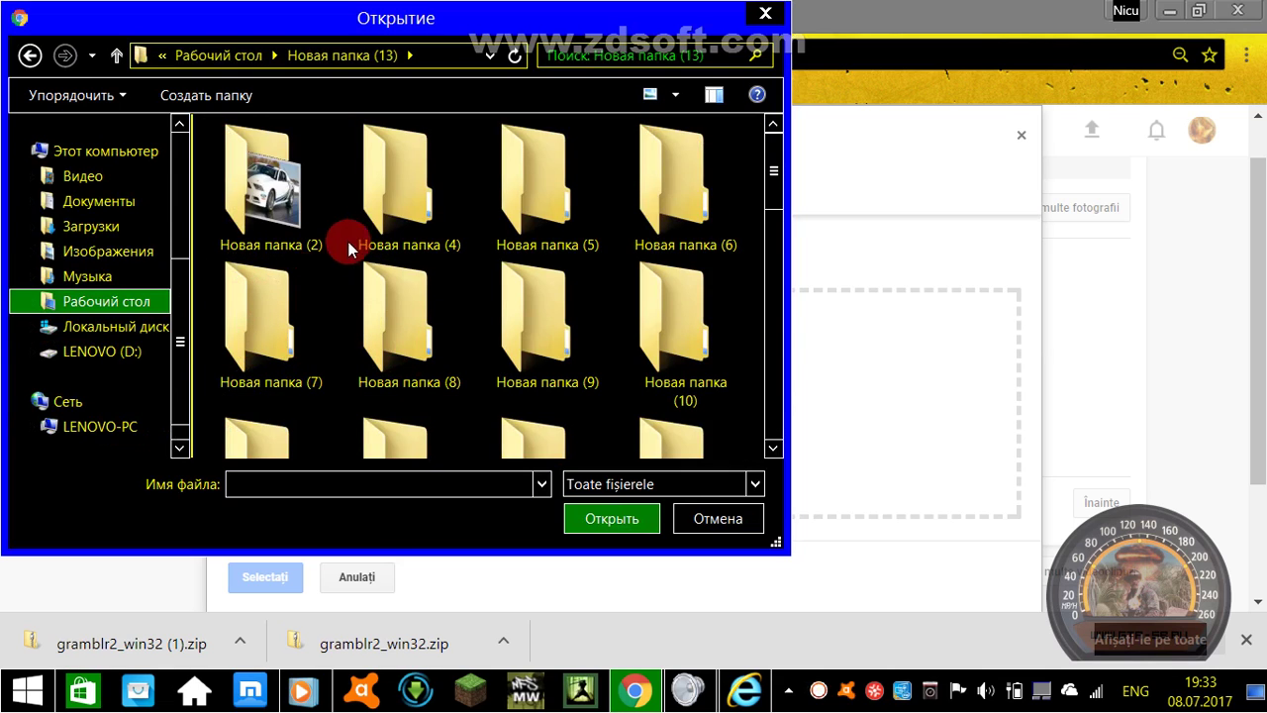
Step: Look into subfolder "Новая папка (19)", then upload the picture "images" from "Новая папка (17)" to the slideshow
scroll(615, 267, "down", 2)
scroll(614, 260, "down", 2)
double_click(679, 356)
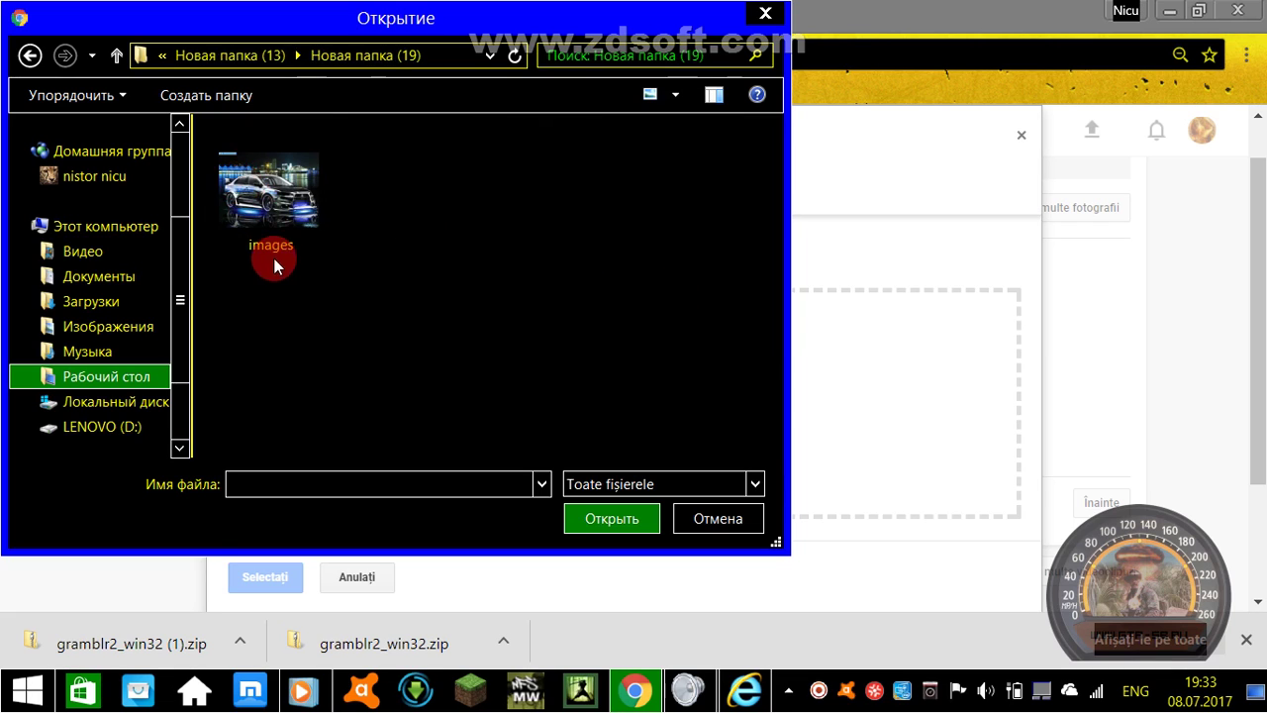
left_click(30, 56)
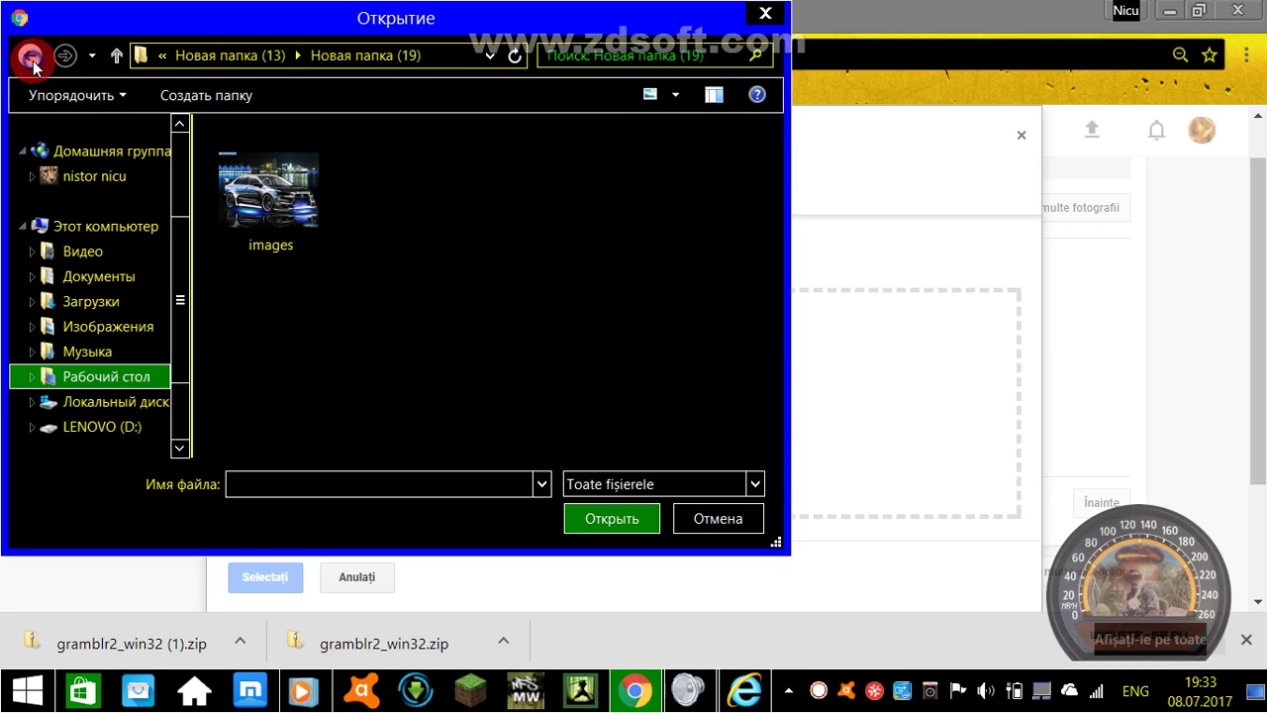
left_click(423, 408)
double_click(424, 408)
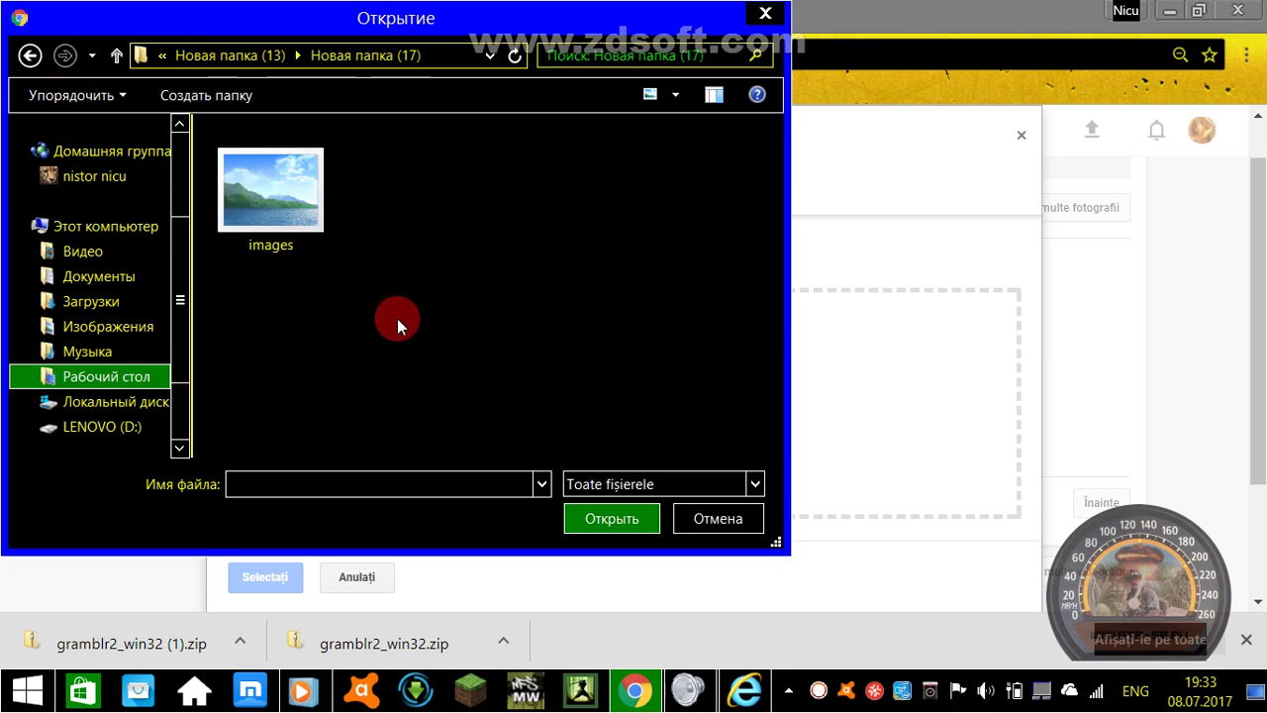
left_click(305, 217)
left_click(574, 519)
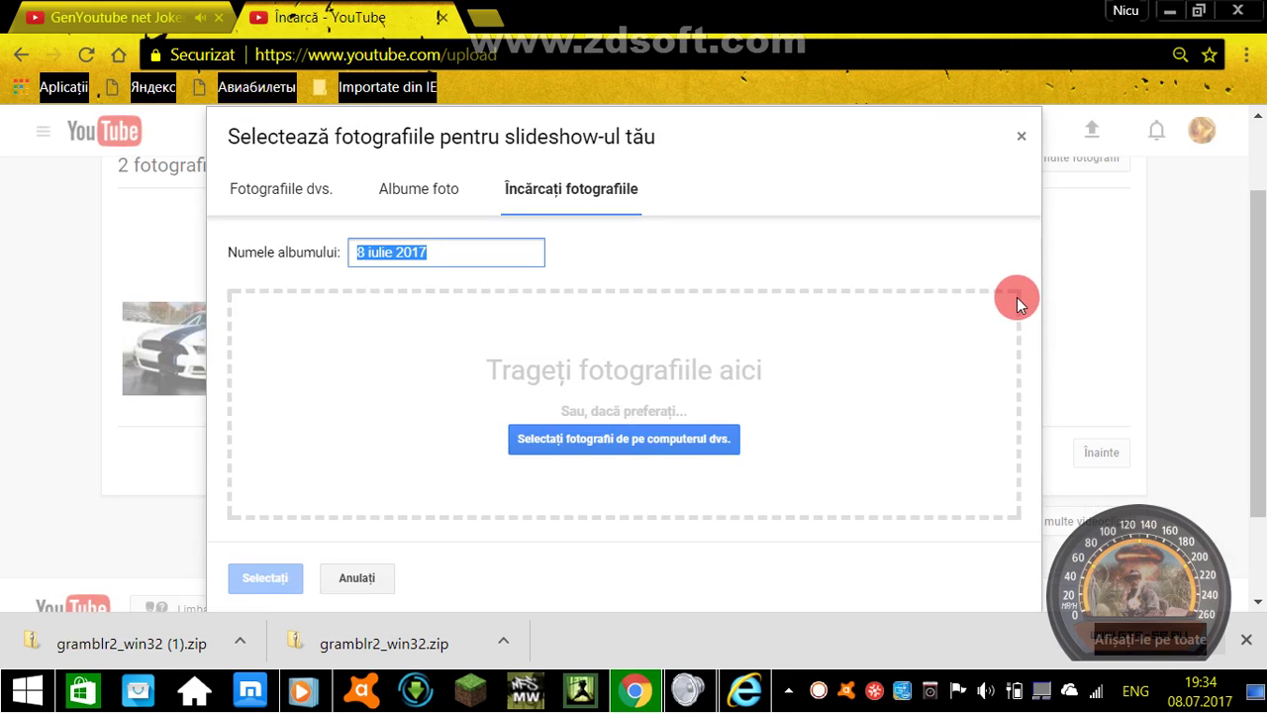
Step: Upload the picture "images" from "Новая папка (8)" inside the Desktop folder "Новая папка (13)" as another slideshow photo
left_click(585, 451)
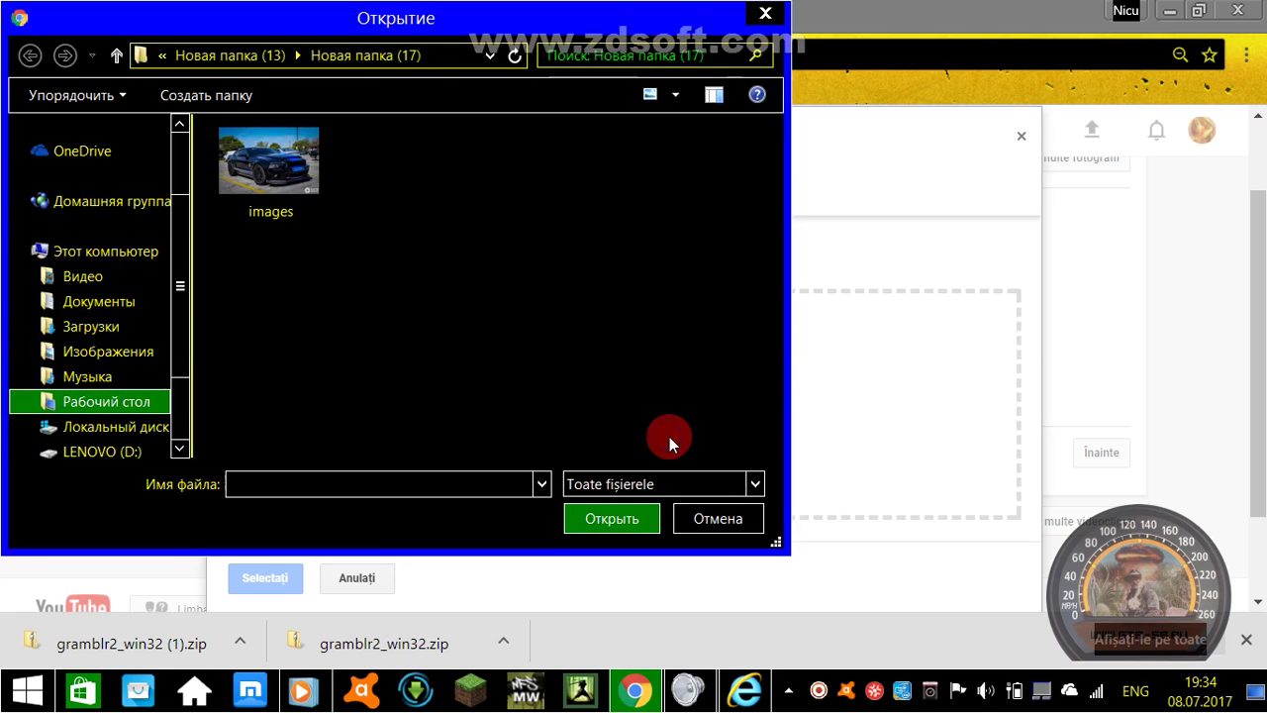
left_click(104, 402)
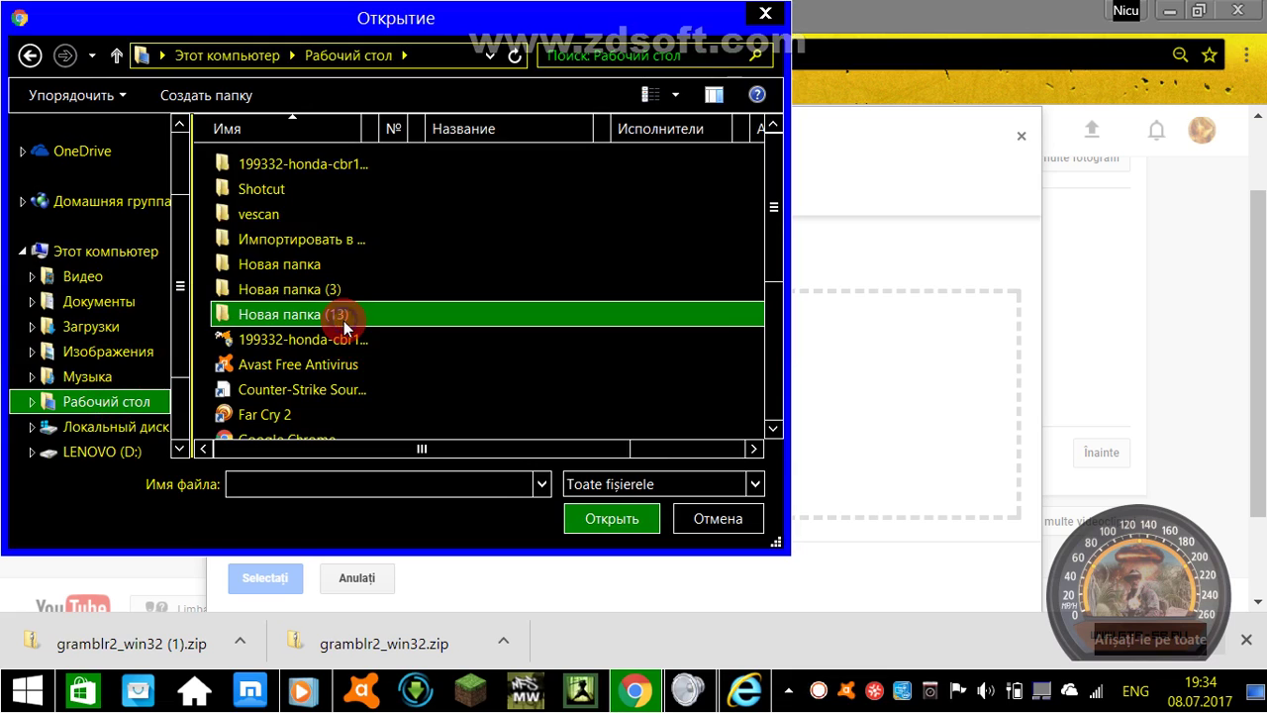
double_click(343, 321)
left_click(436, 326)
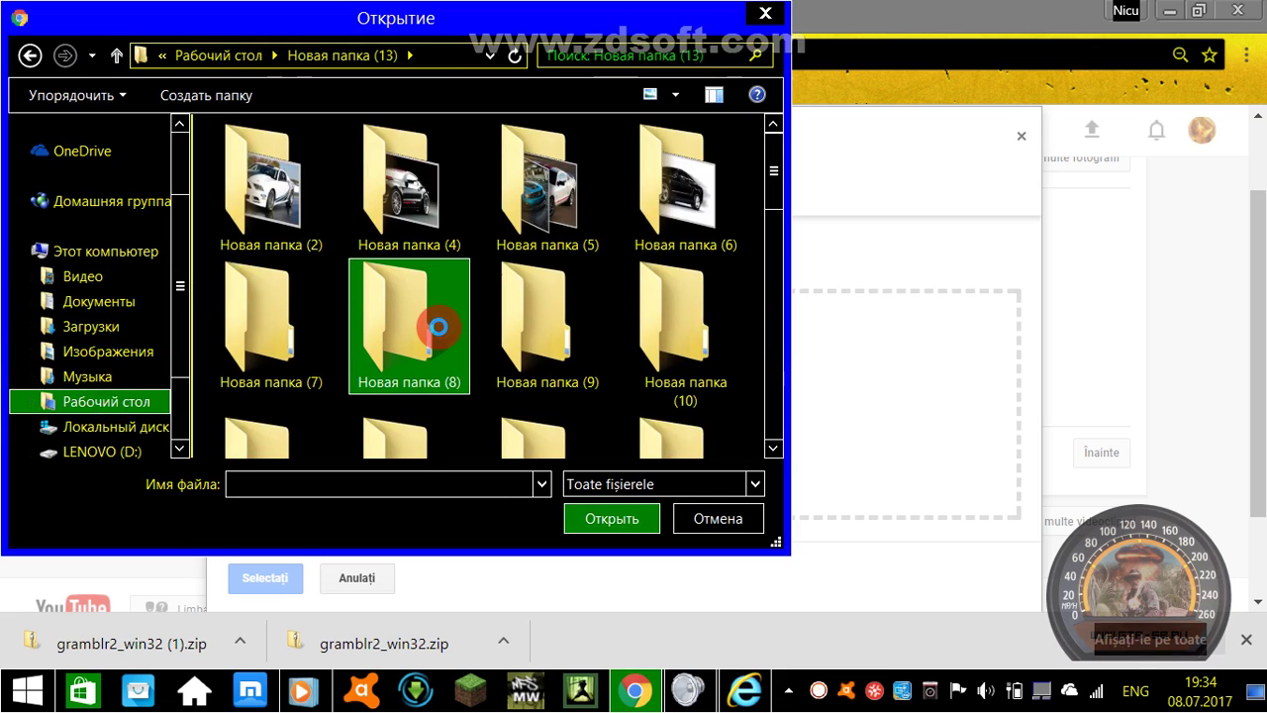
double_click(437, 327)
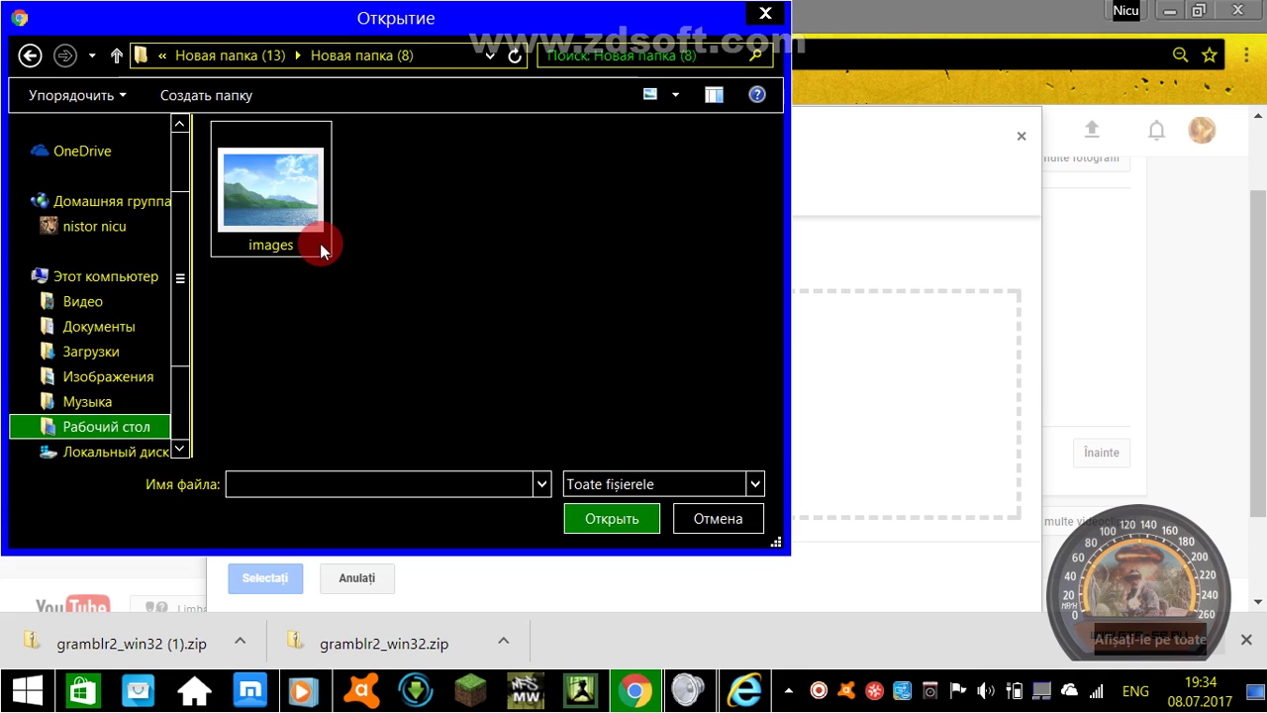
left_click(308, 236)
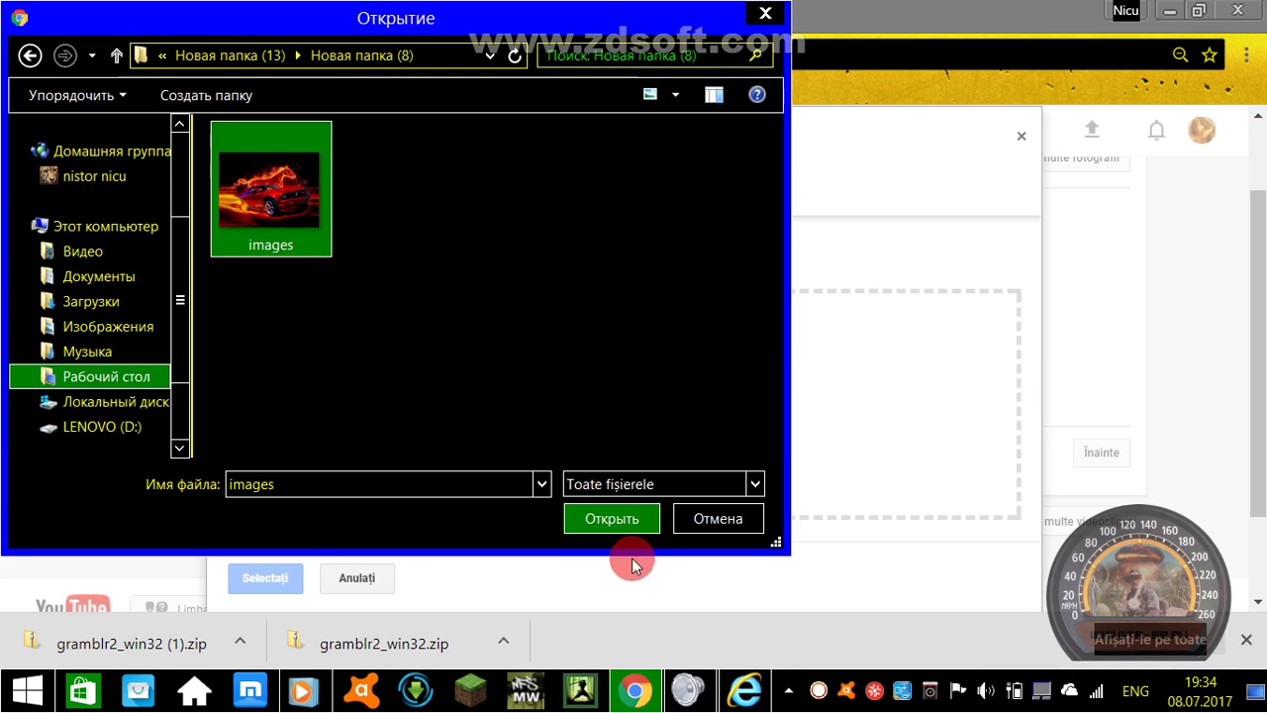
left_click(618, 520)
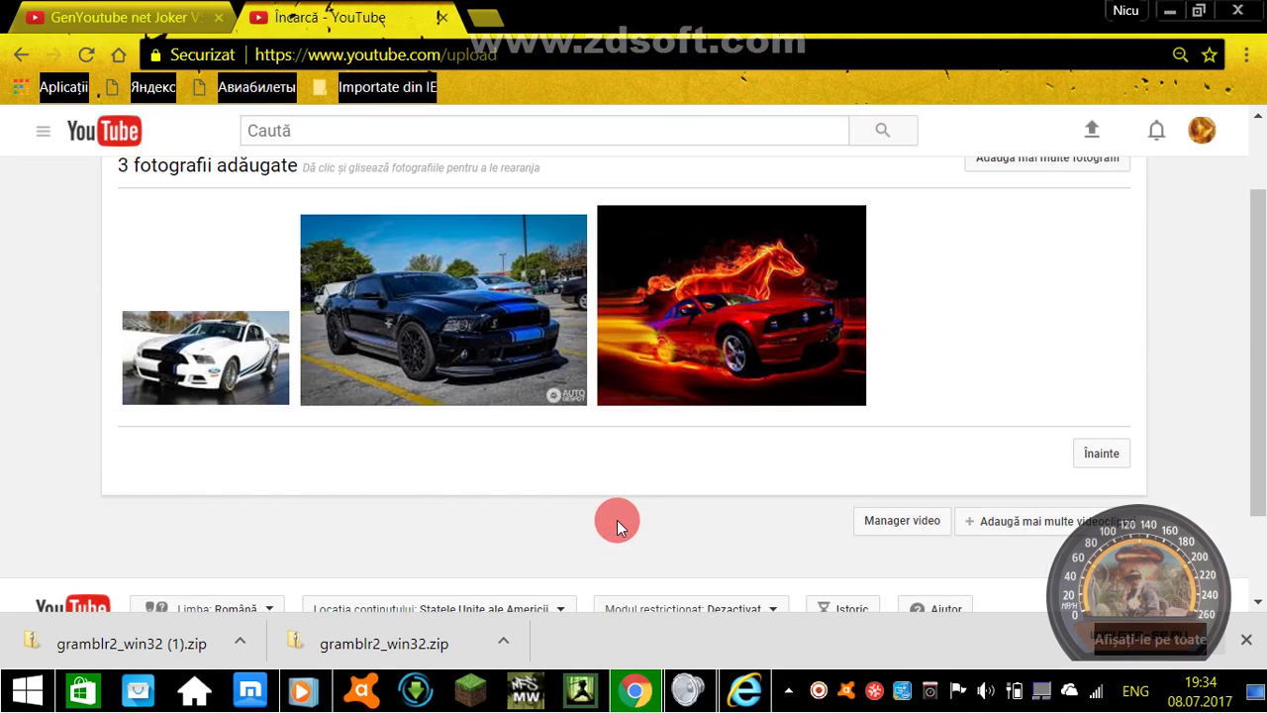
Step: Open the video "Counter-Strike VS Warface l Rap Battle MD" on the other YouTube page and return to the slideshow upload page
left_click(168, 17)
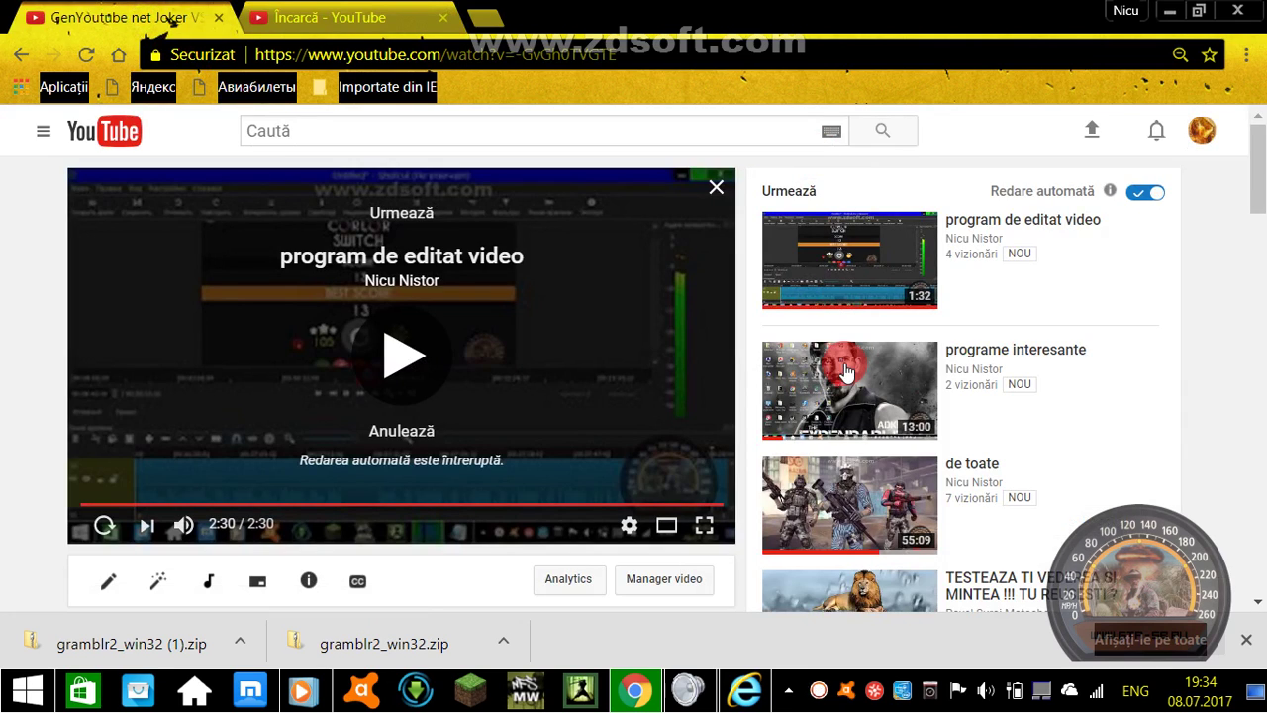
scroll(822, 369, "down", 5)
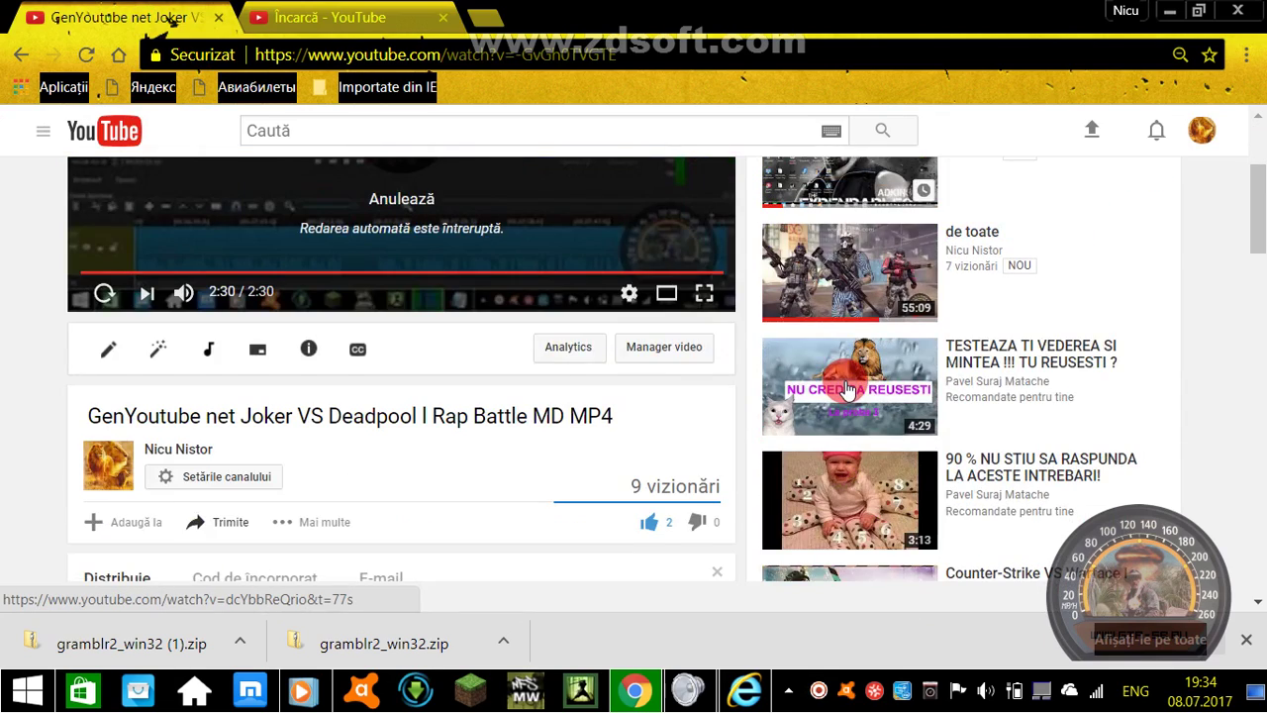
scroll(846, 391, "down", 1)
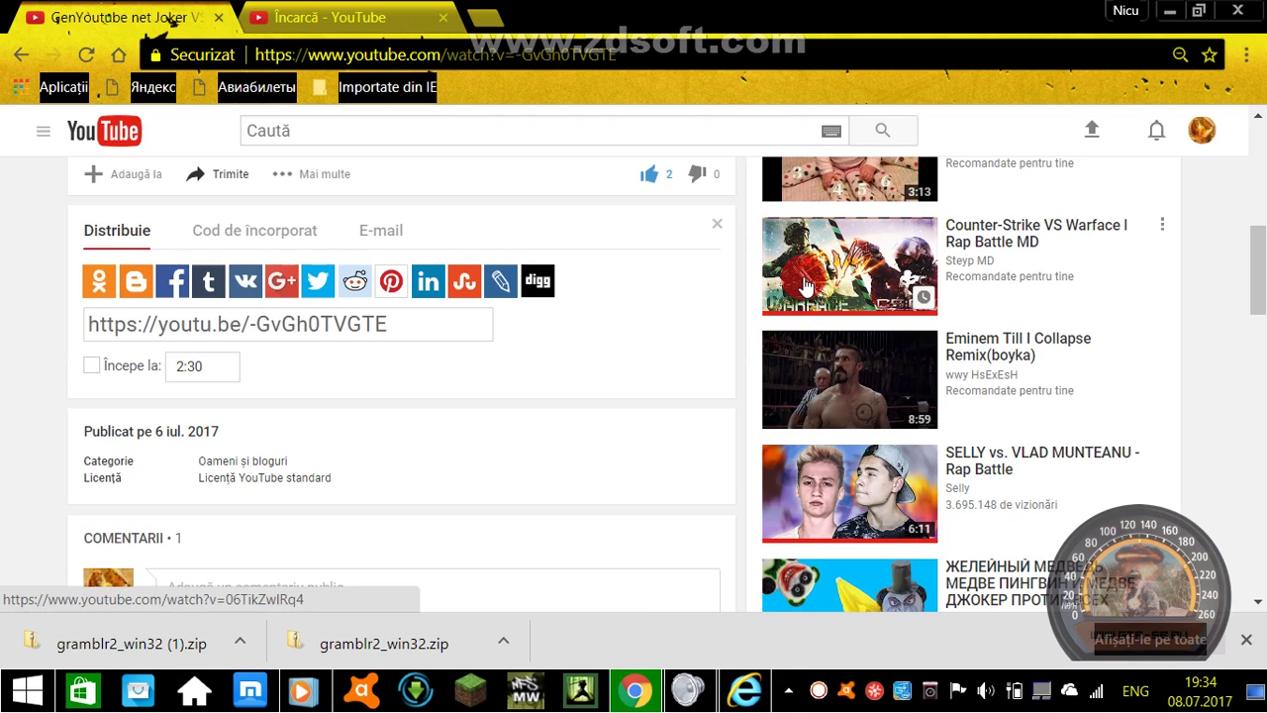
left_click(772, 294)
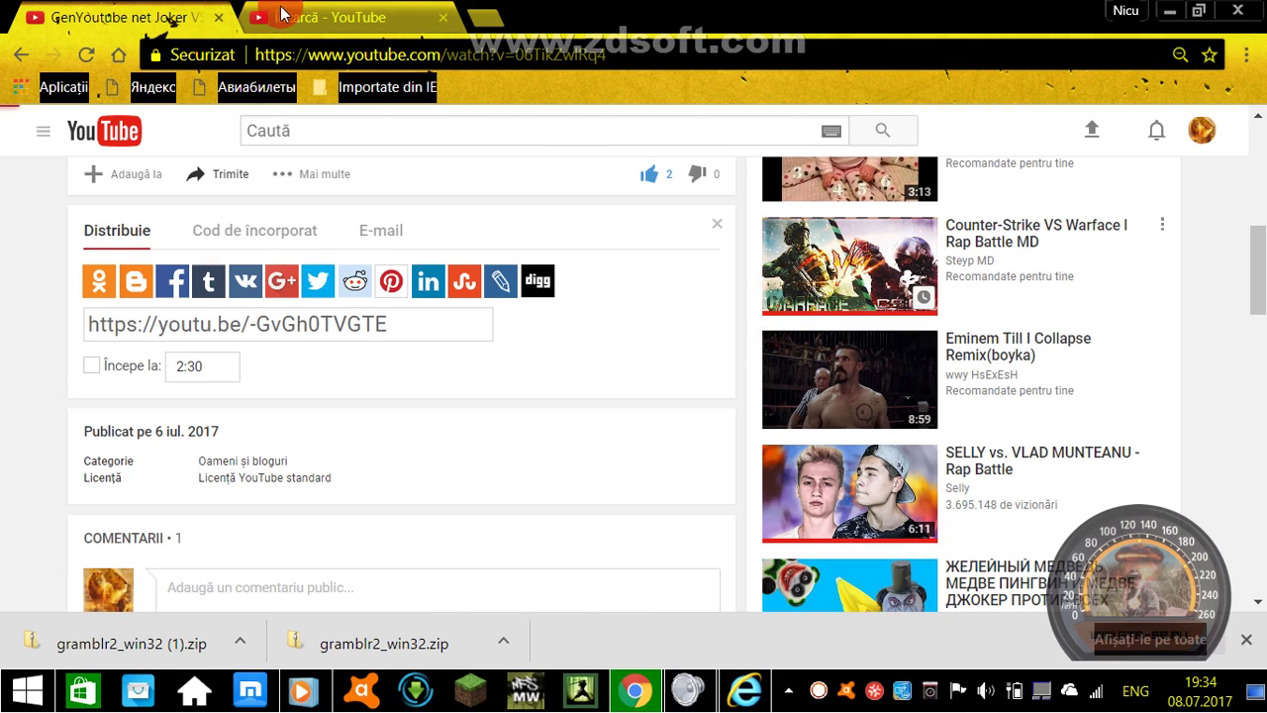
left_click(347, 14)
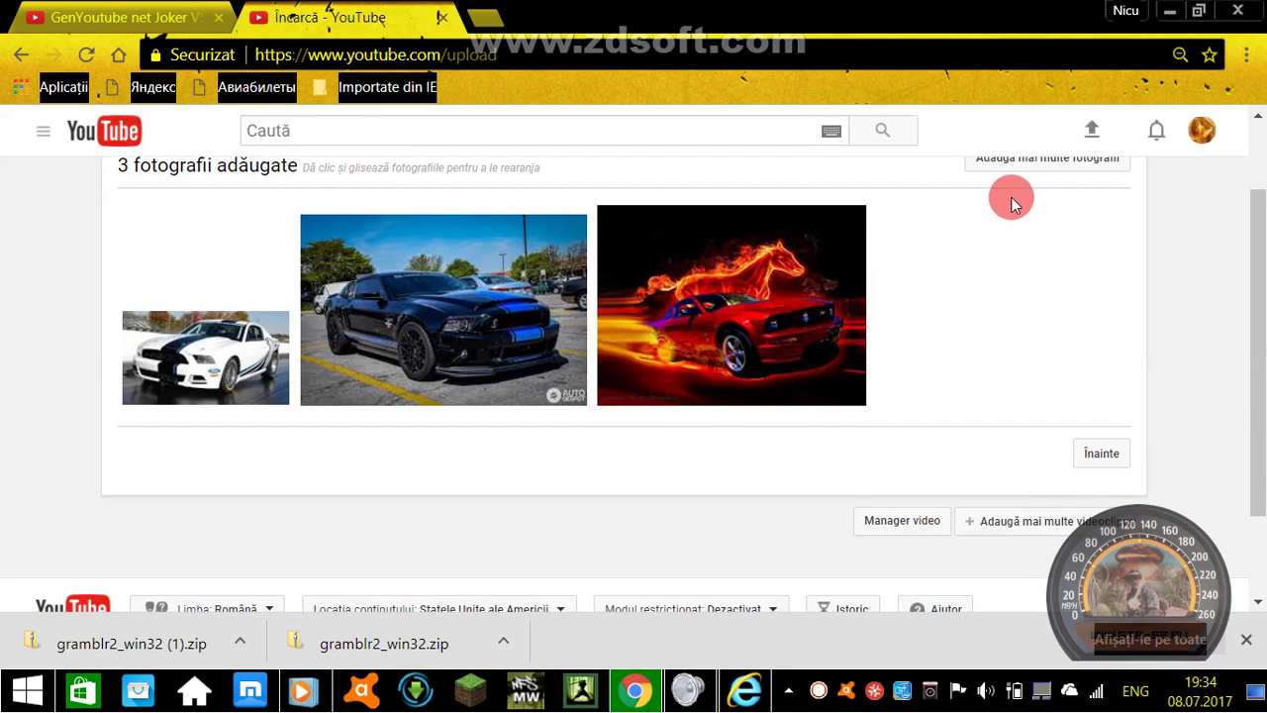
Step: Upload the picture "images" from "Новая папка (5)" inside the Desktop folder "Новая папка (13)" as another slideshow photo
scroll(1012, 232, "up", 1)
left_click(1010, 263)
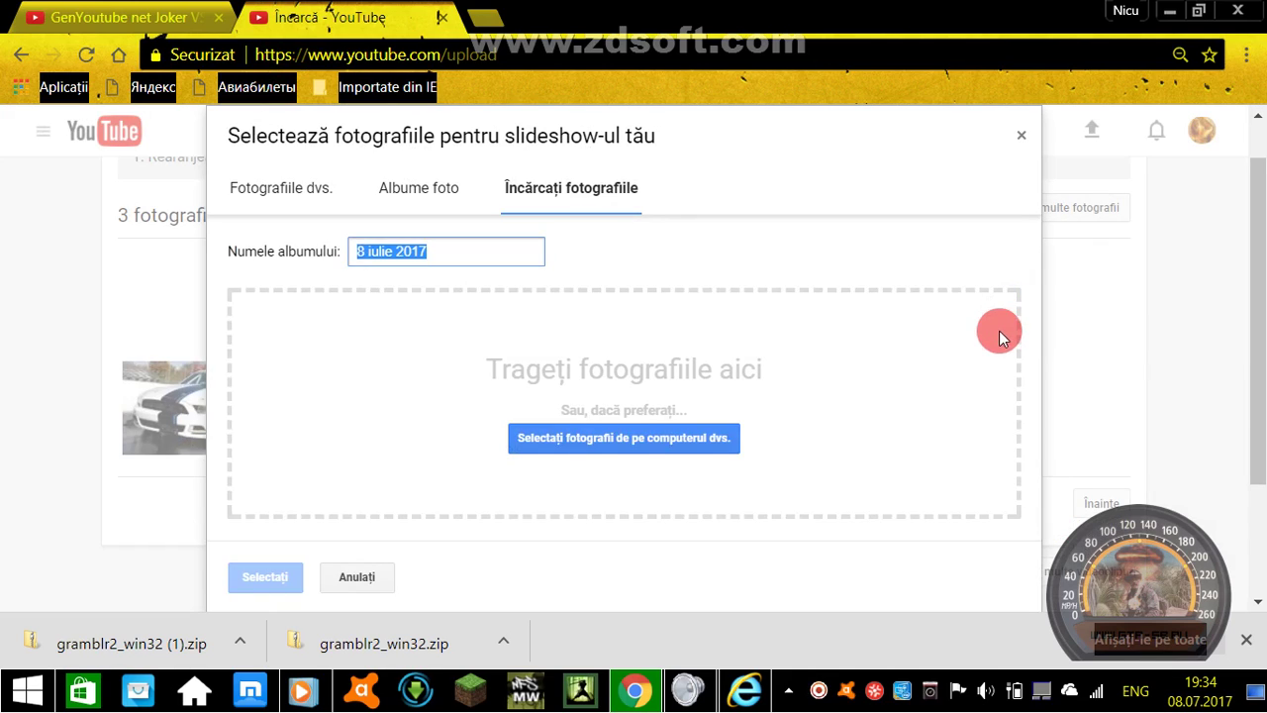
left_click(622, 444)
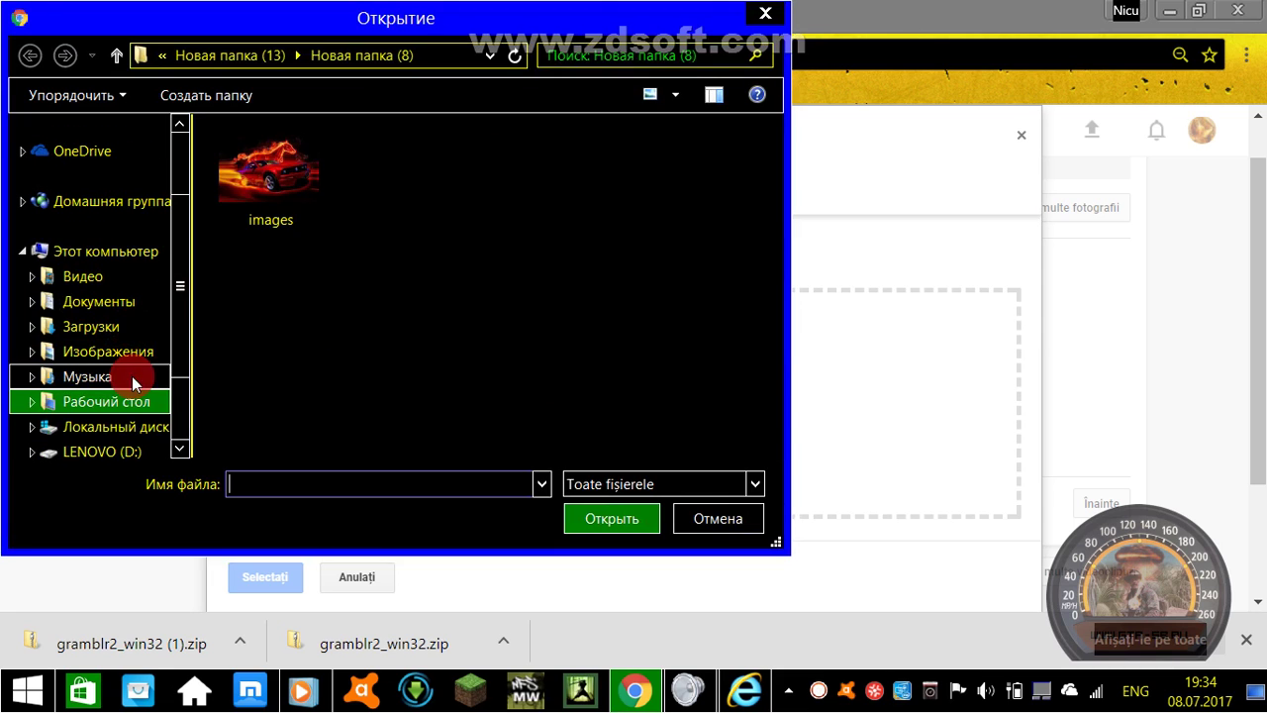
left_click(133, 401)
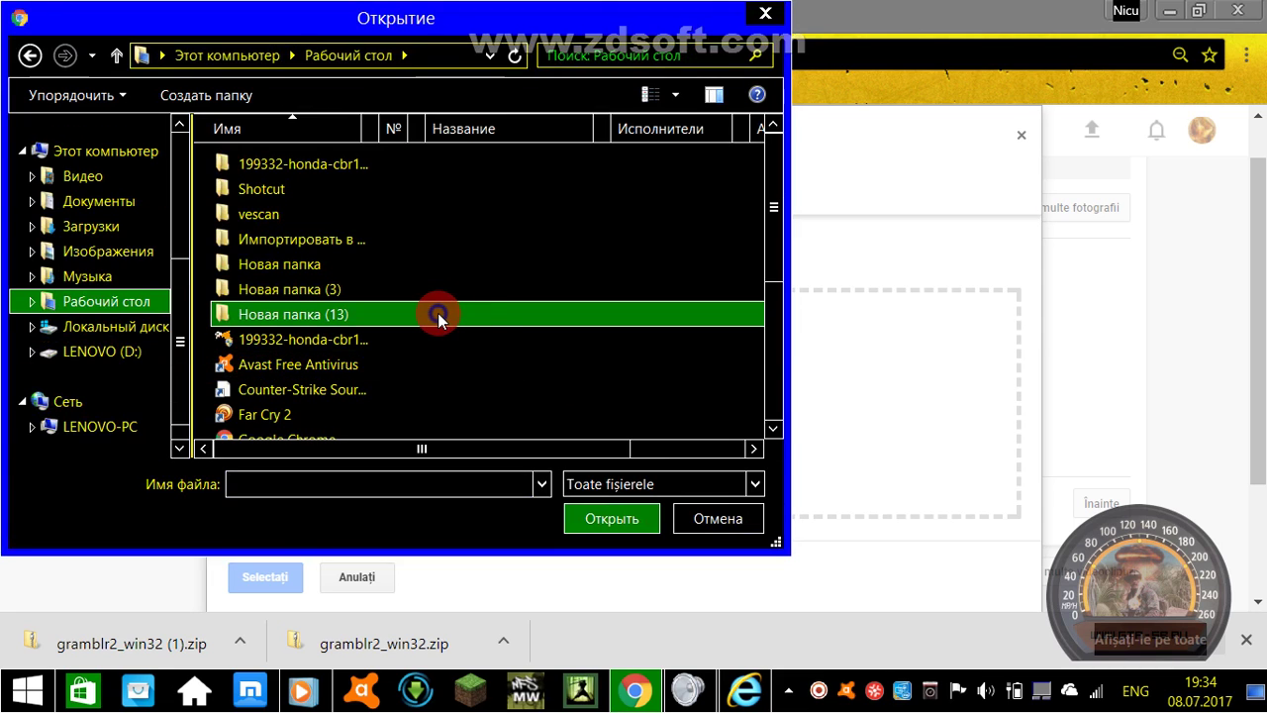
double_click(438, 313)
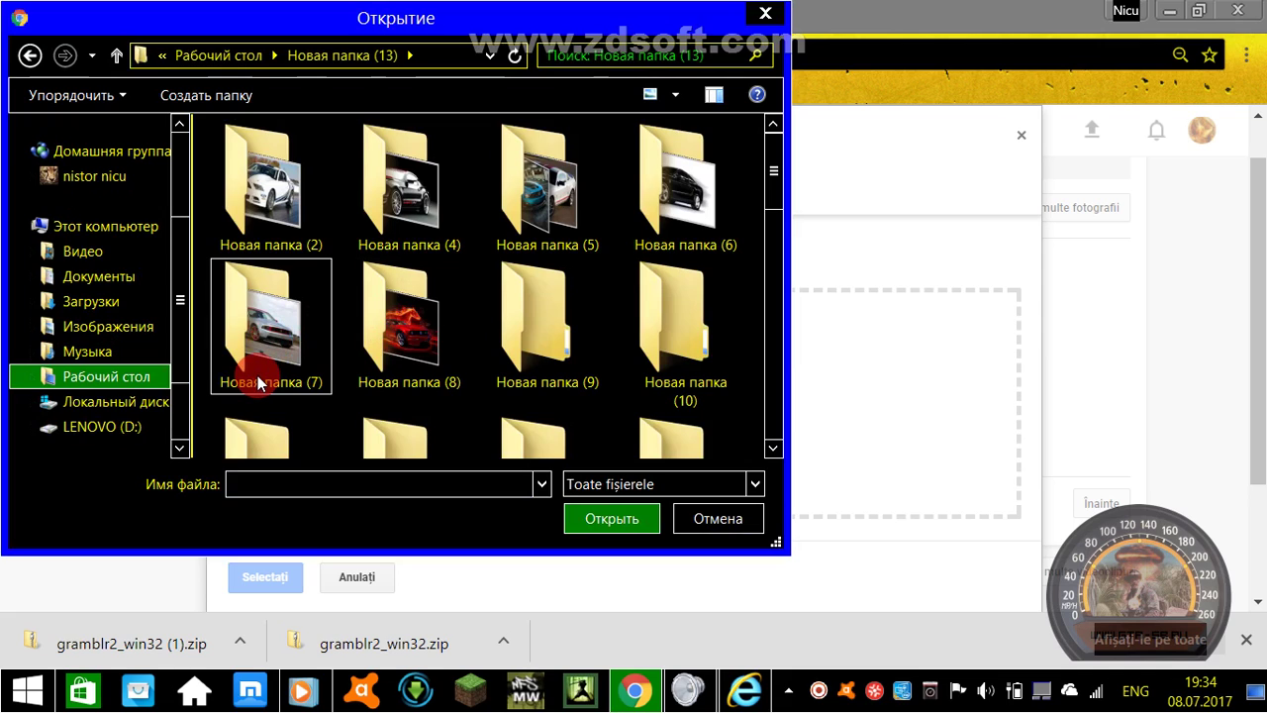
double_click(529, 203)
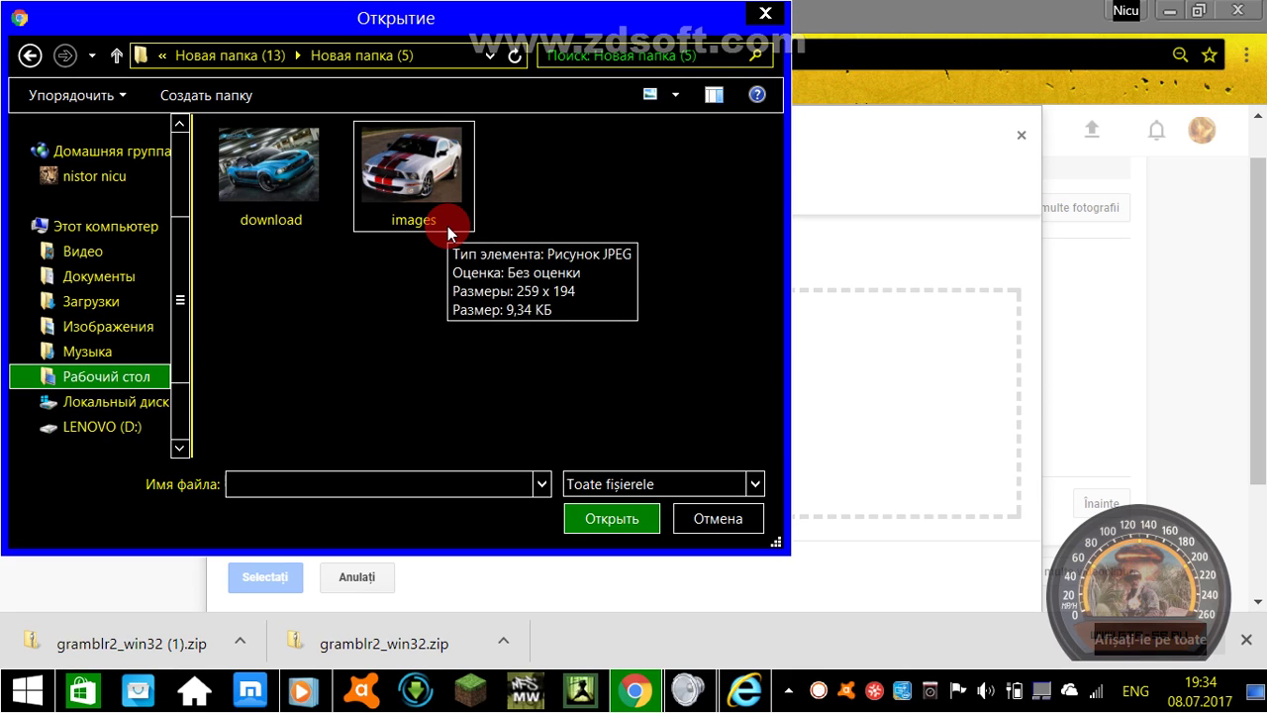
left_click(447, 226)
left_click(616, 520)
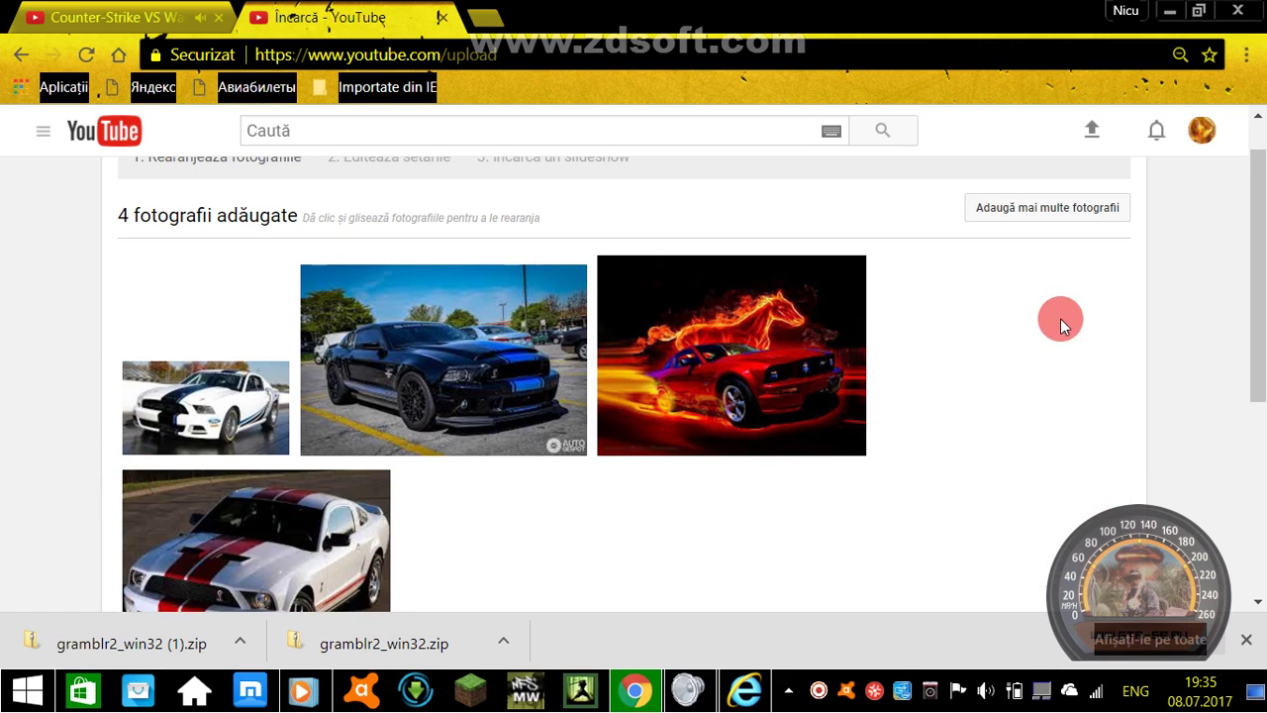
Step: Add the picture "images" from subfolder "Новая папка (10)" of the Desktop folder "Новая папка (13)" to the slideshow
left_click(1067, 215)
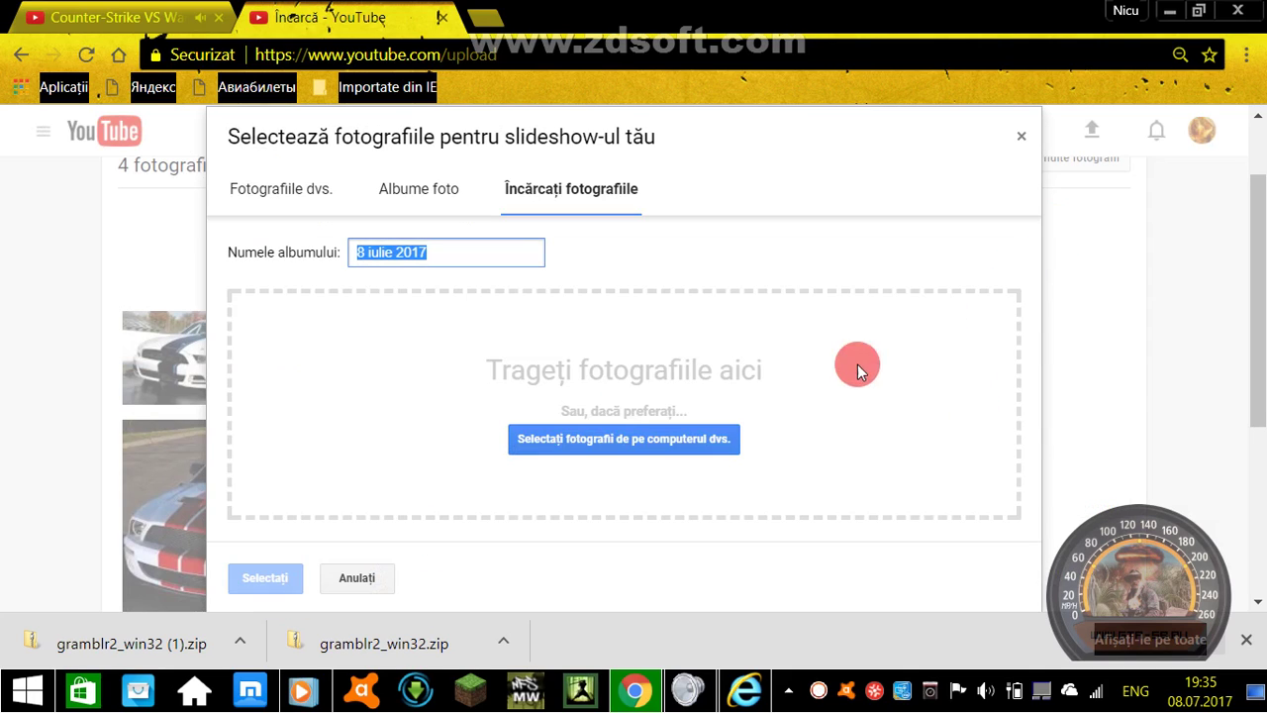
left_click(621, 444)
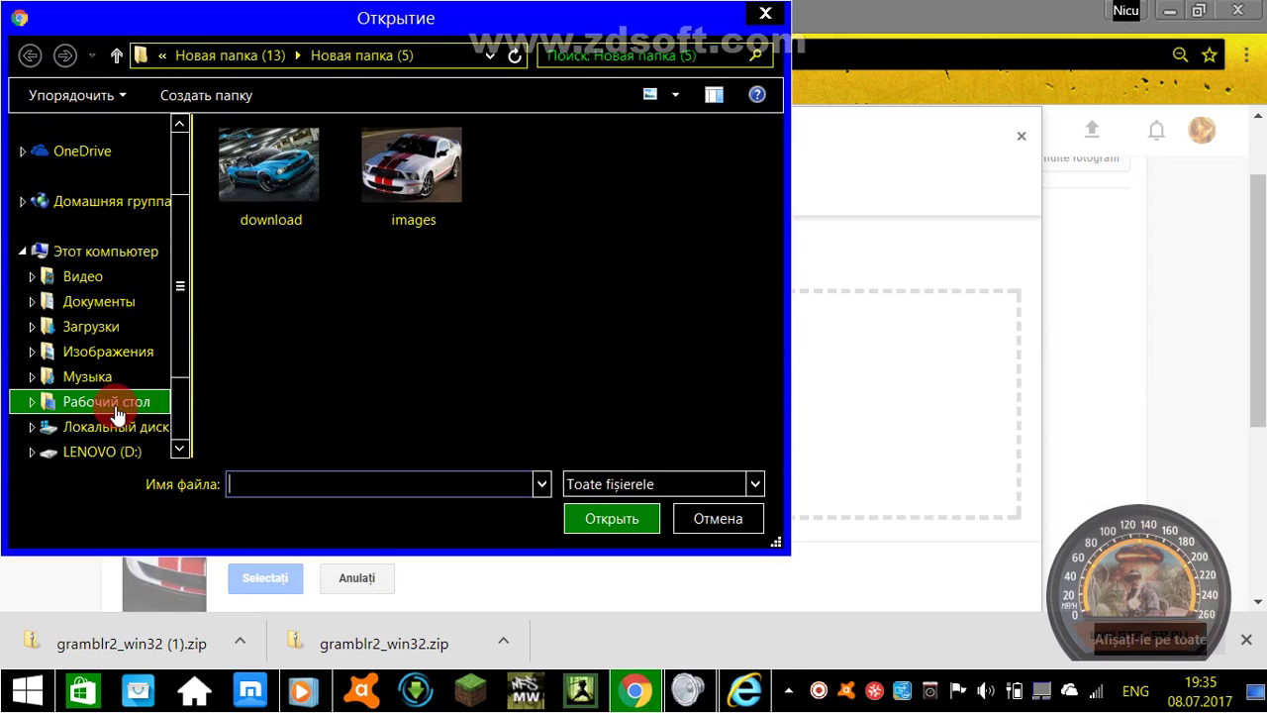
left_click(114, 401)
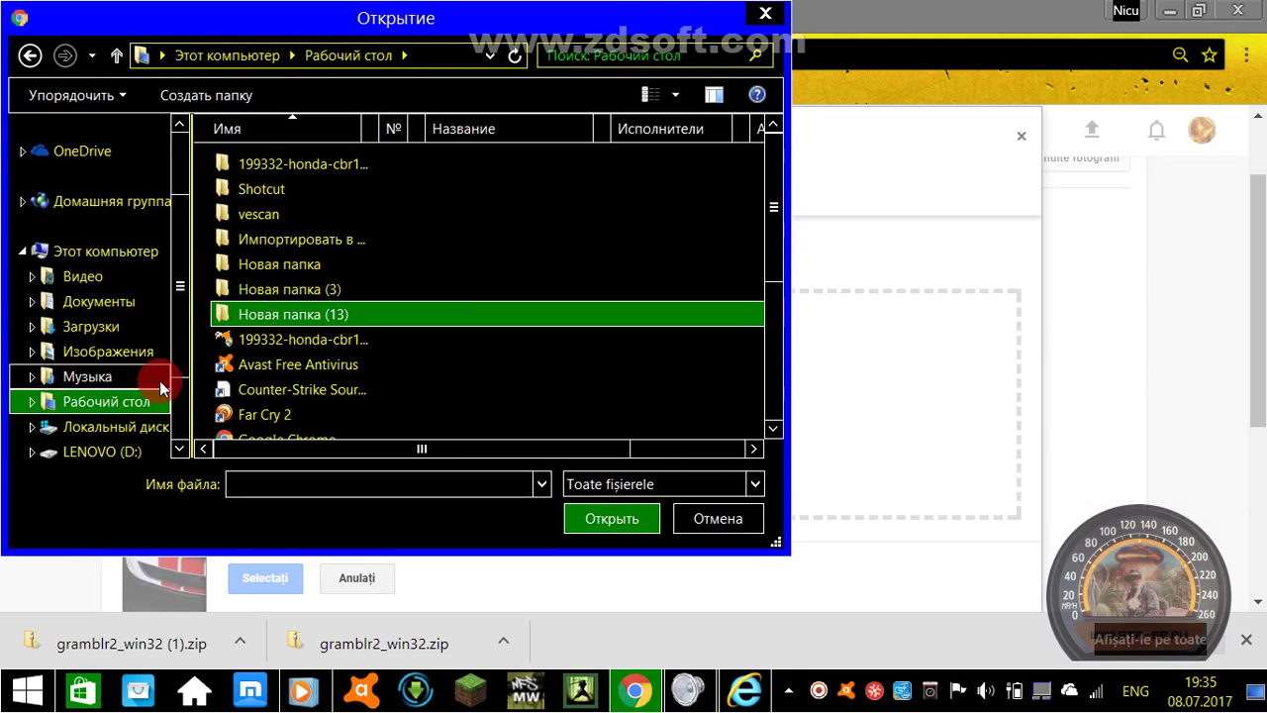
double_click(283, 314)
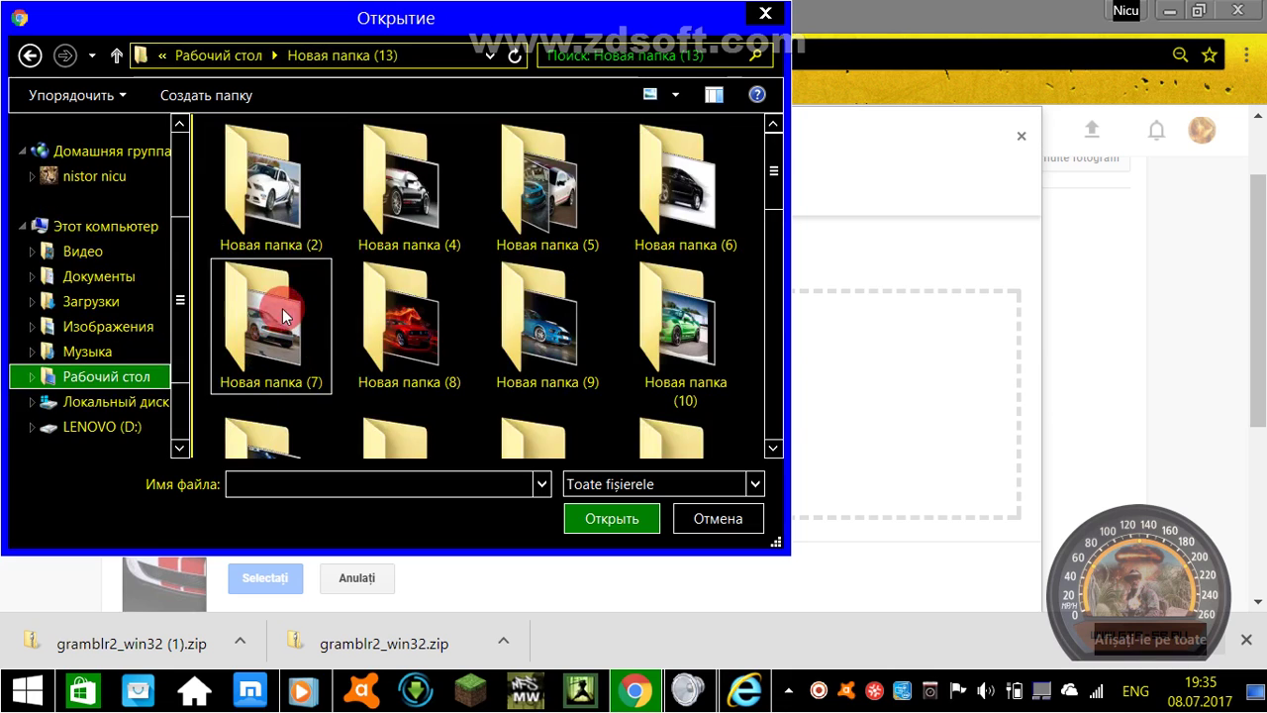
double_click(688, 318)
left_click(222, 149)
left_click(597, 510)
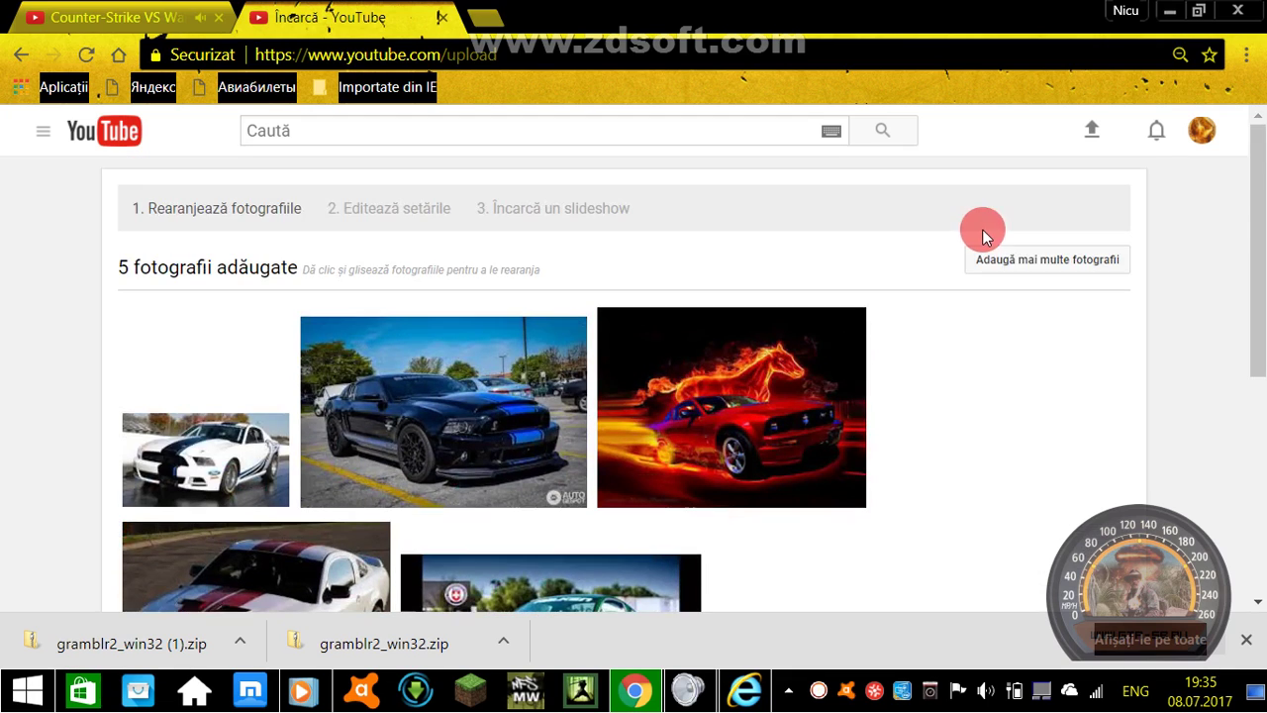
Step: Upload the picture "download" from "Новая папка (2)" inside the Desktop folder "Новая папка (13)" and check the added slideshow photos
left_click(1005, 263)
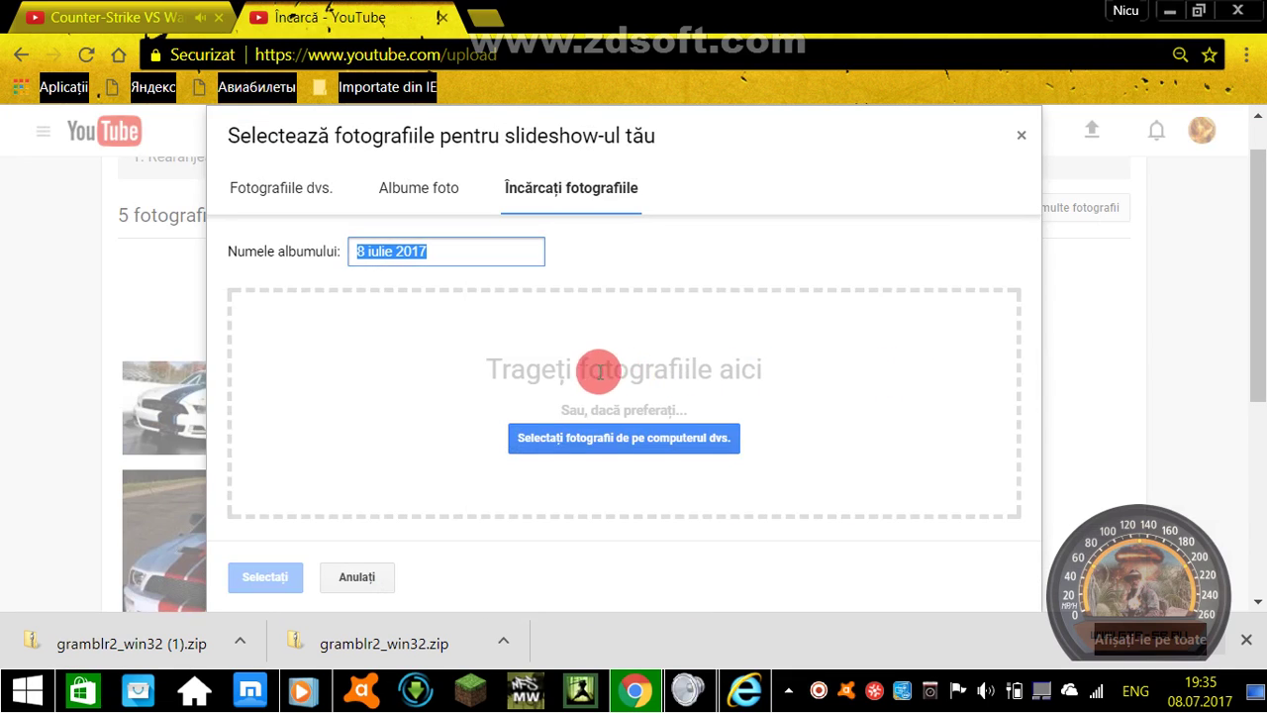
left_click(573, 443)
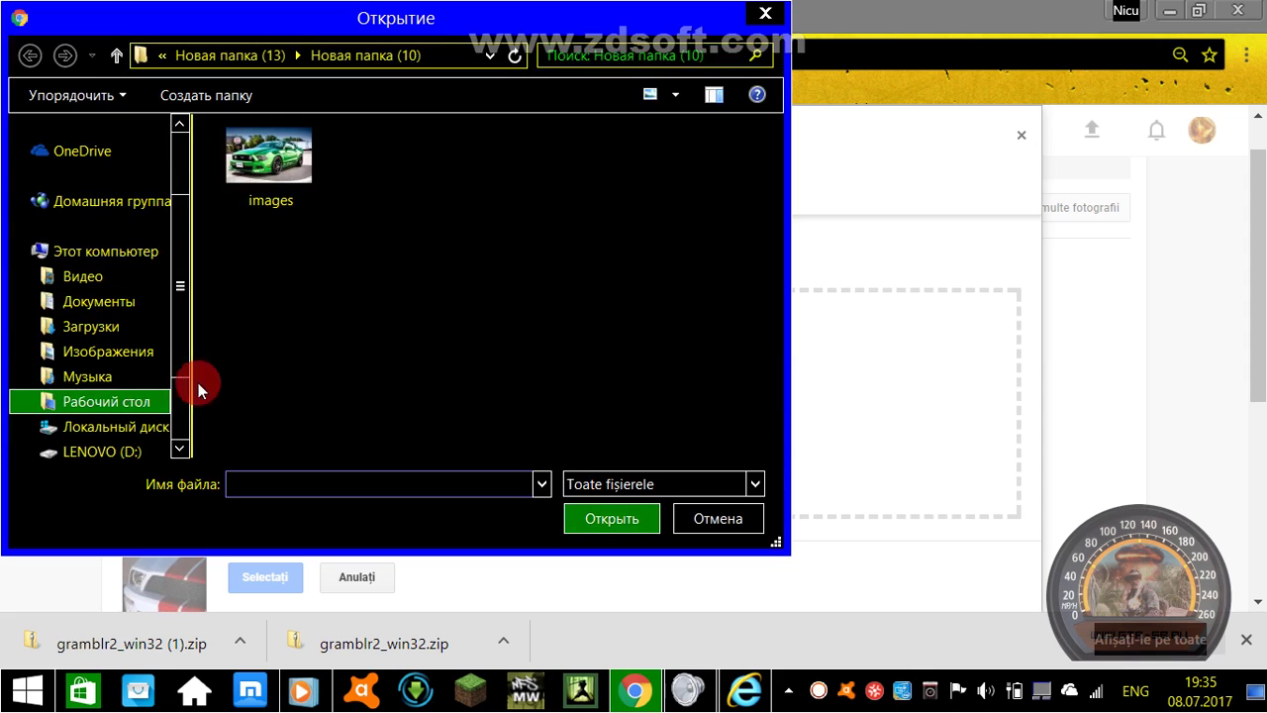
left_click(142, 402)
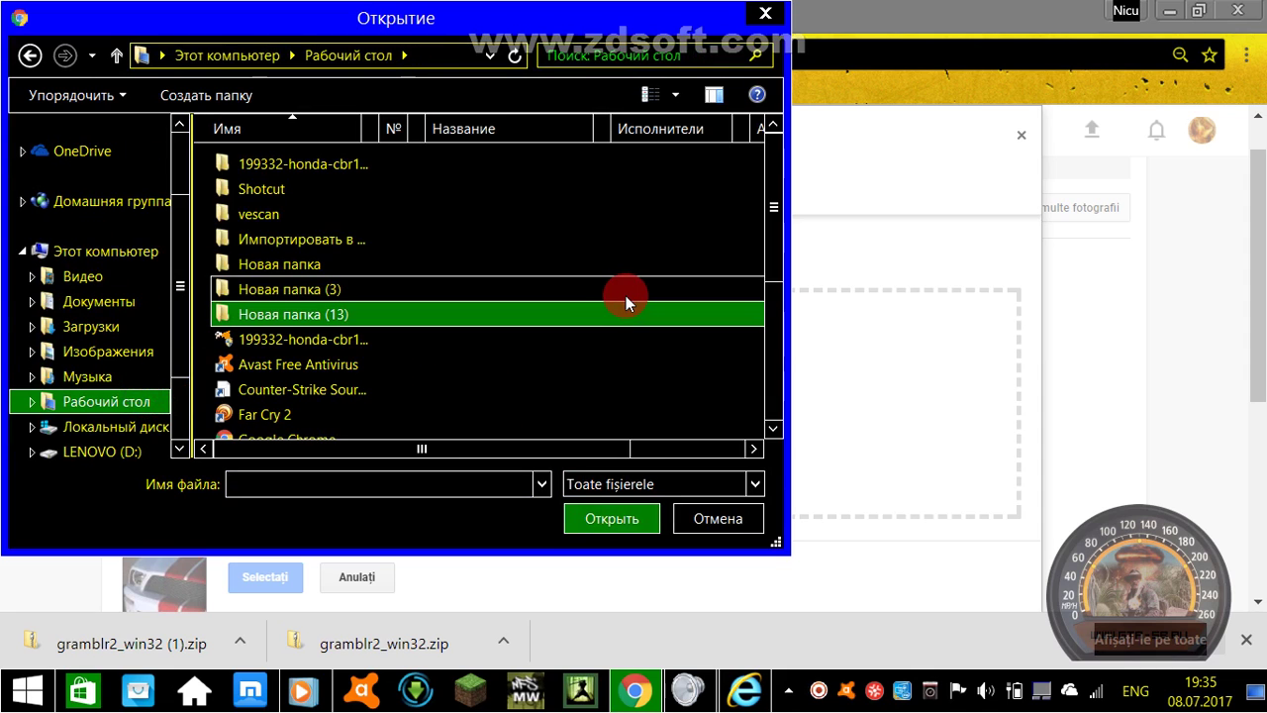
double_click(304, 316)
double_click(269, 213)
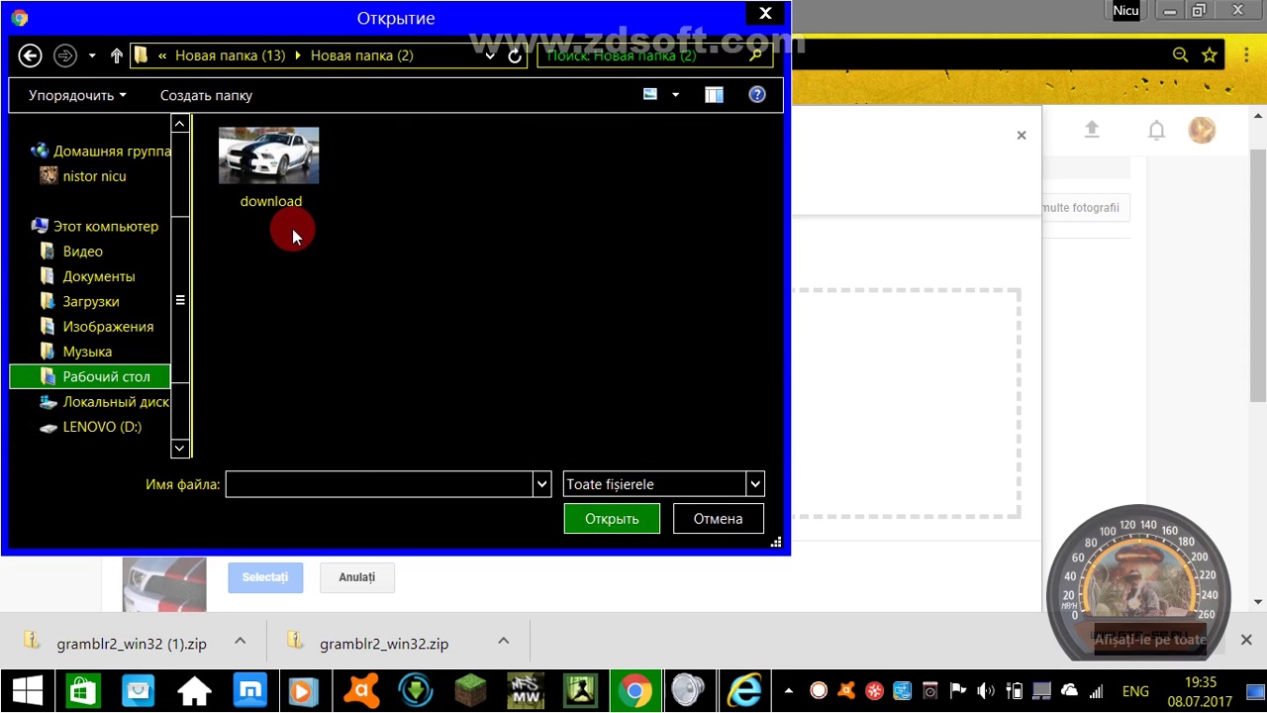
left_click(612, 521)
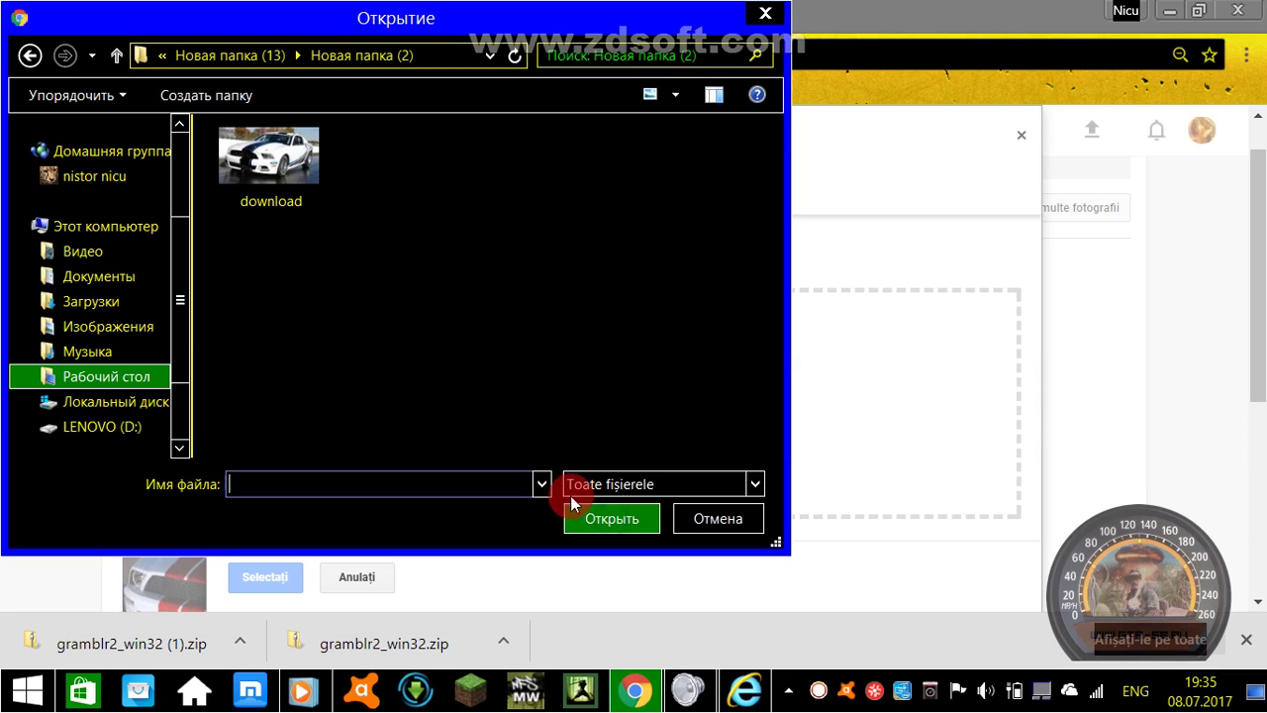
left_click(285, 220)
left_click(650, 532)
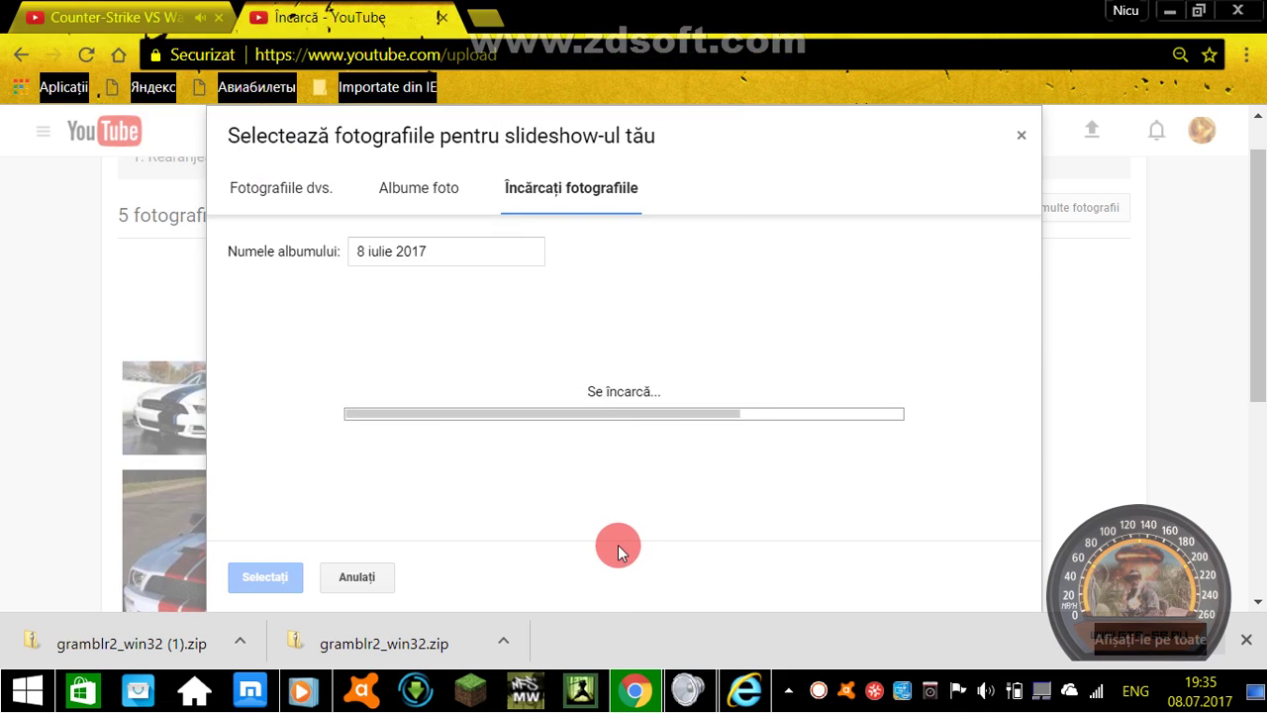
left_click_drag(260, 356, 394, 414)
scroll(394, 414, "down", 3)
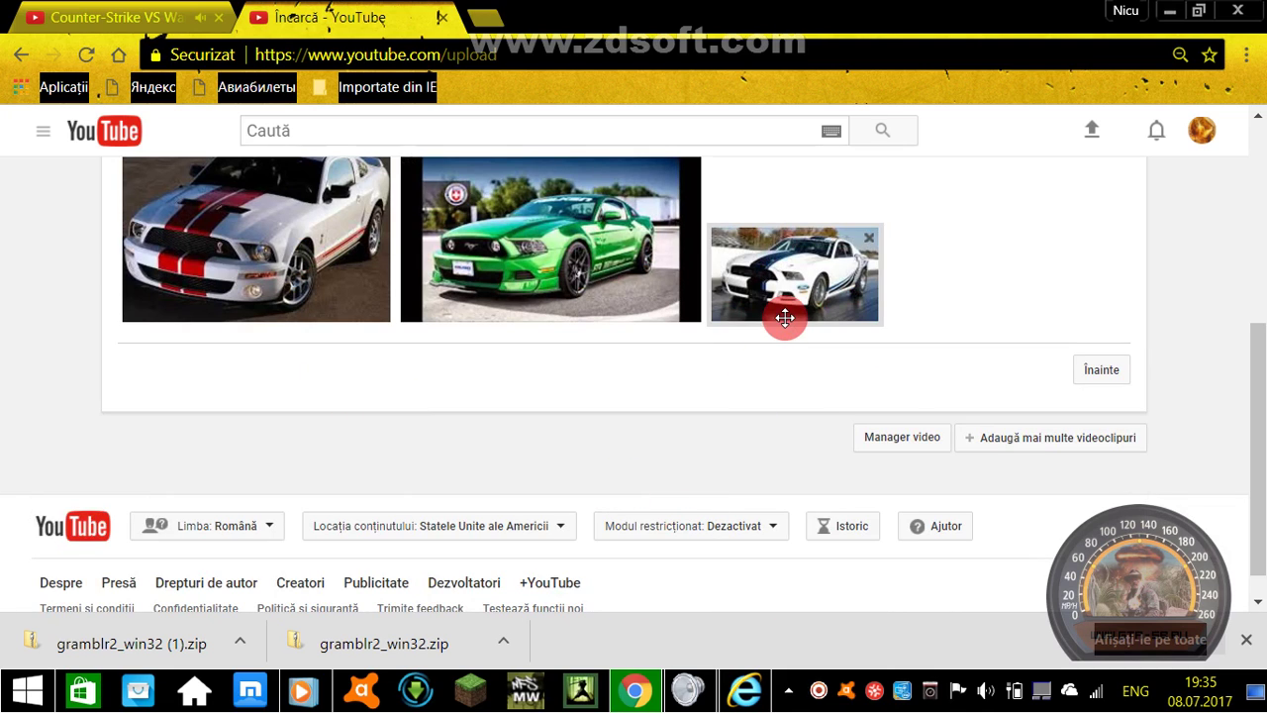
Step: Upload the picture "images" from "Новая папка (15)" inside the Desktop folder "Новая папка (13)" as another slideshow photo
scroll(891, 366, "up", 5)
left_click(1009, 265)
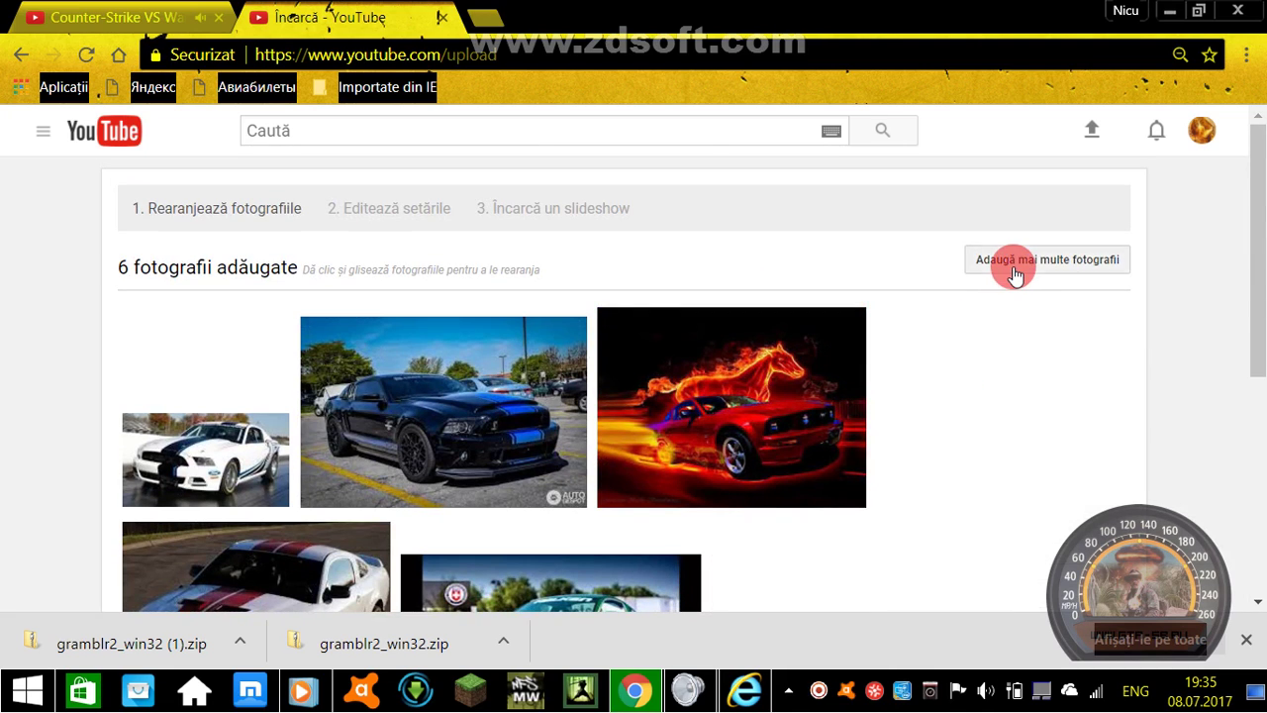
left_click(653, 447)
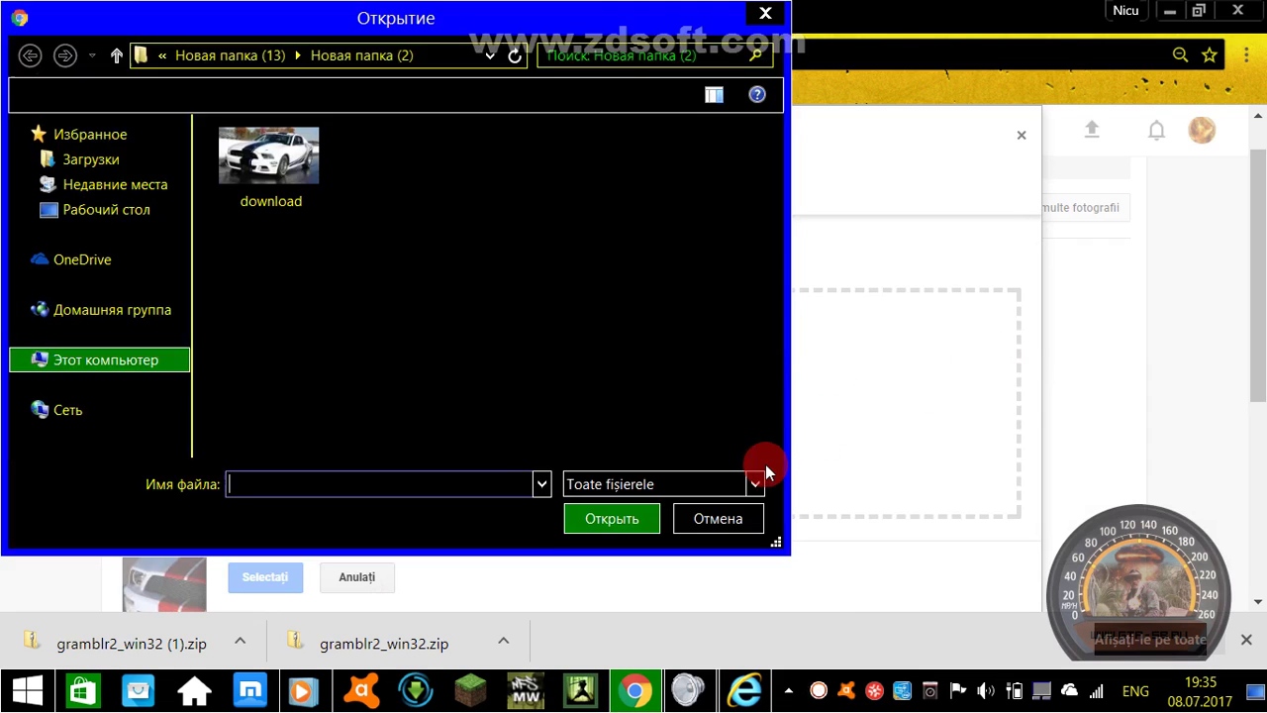
left_click(113, 401)
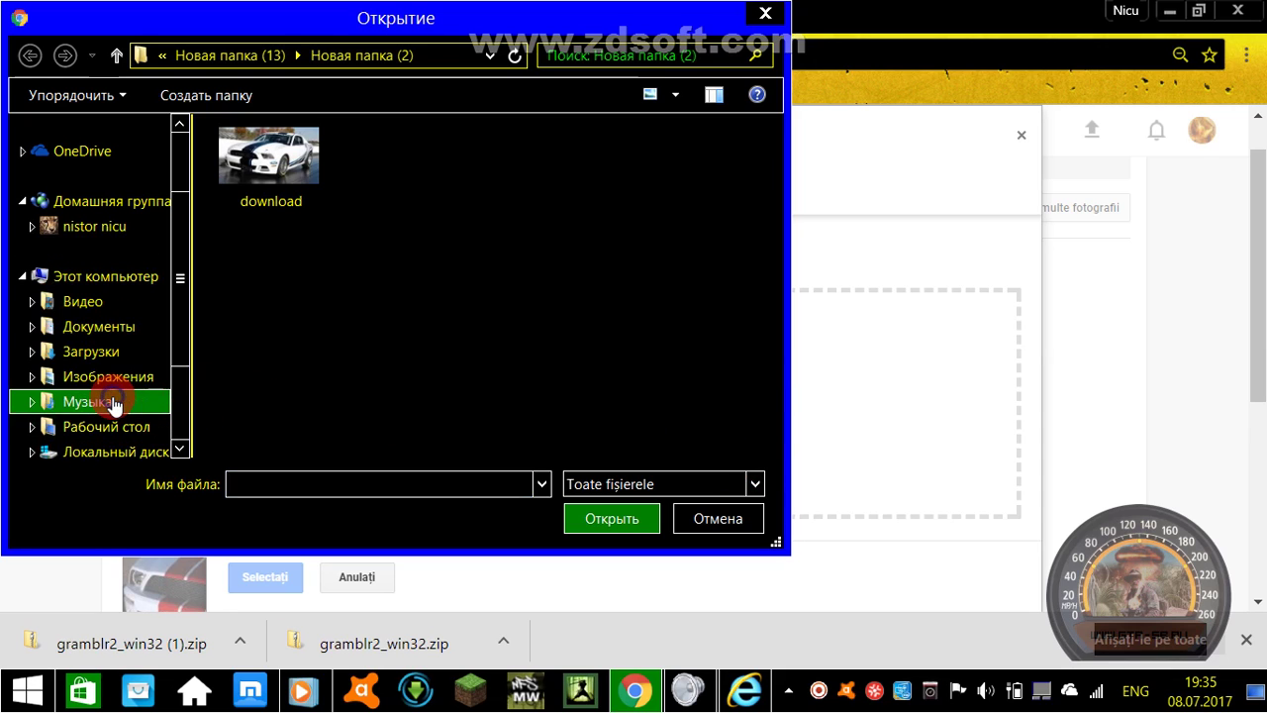
left_click(115, 420)
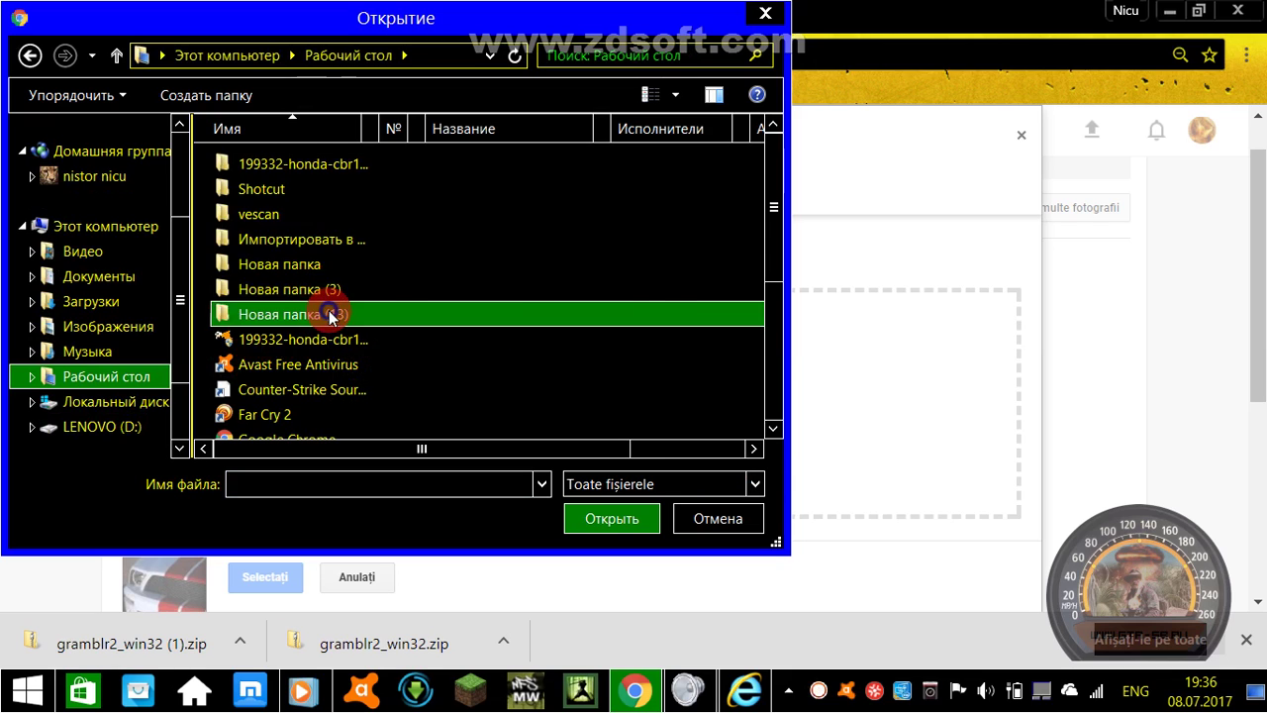
double_click(333, 314)
left_click_drag(769, 189, 775, 253)
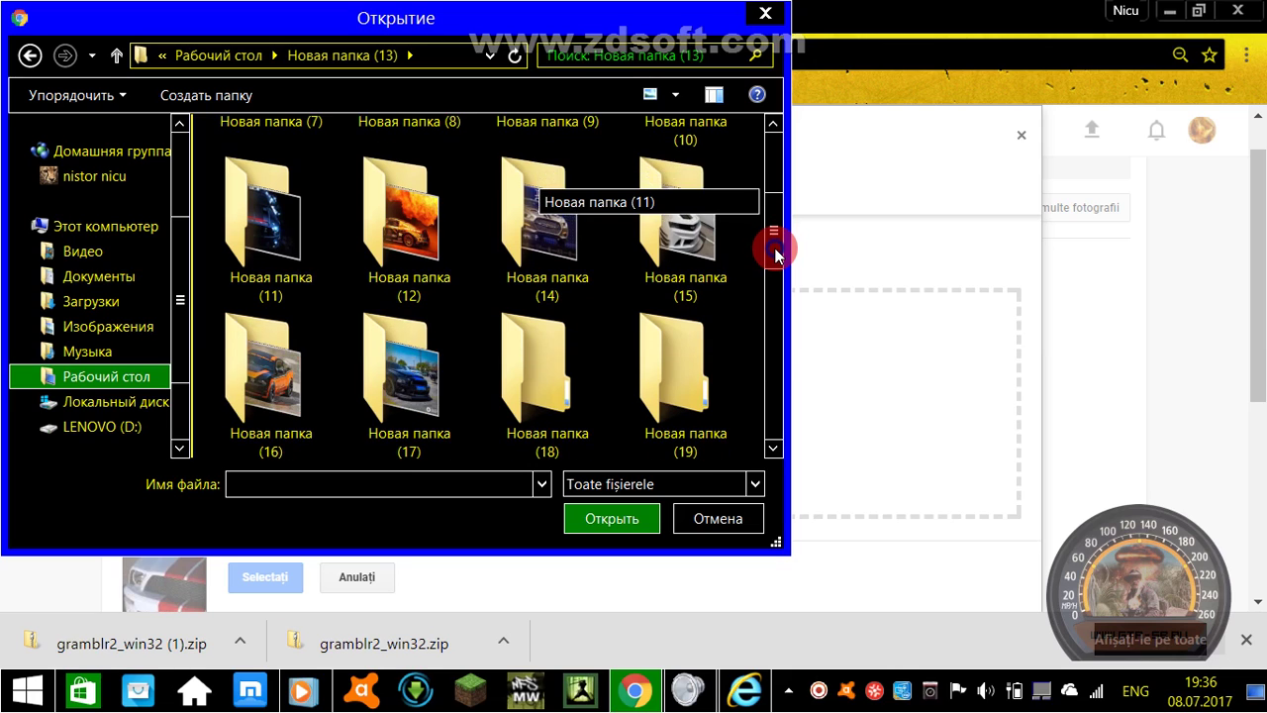
double_click(715, 234)
left_click(265, 172)
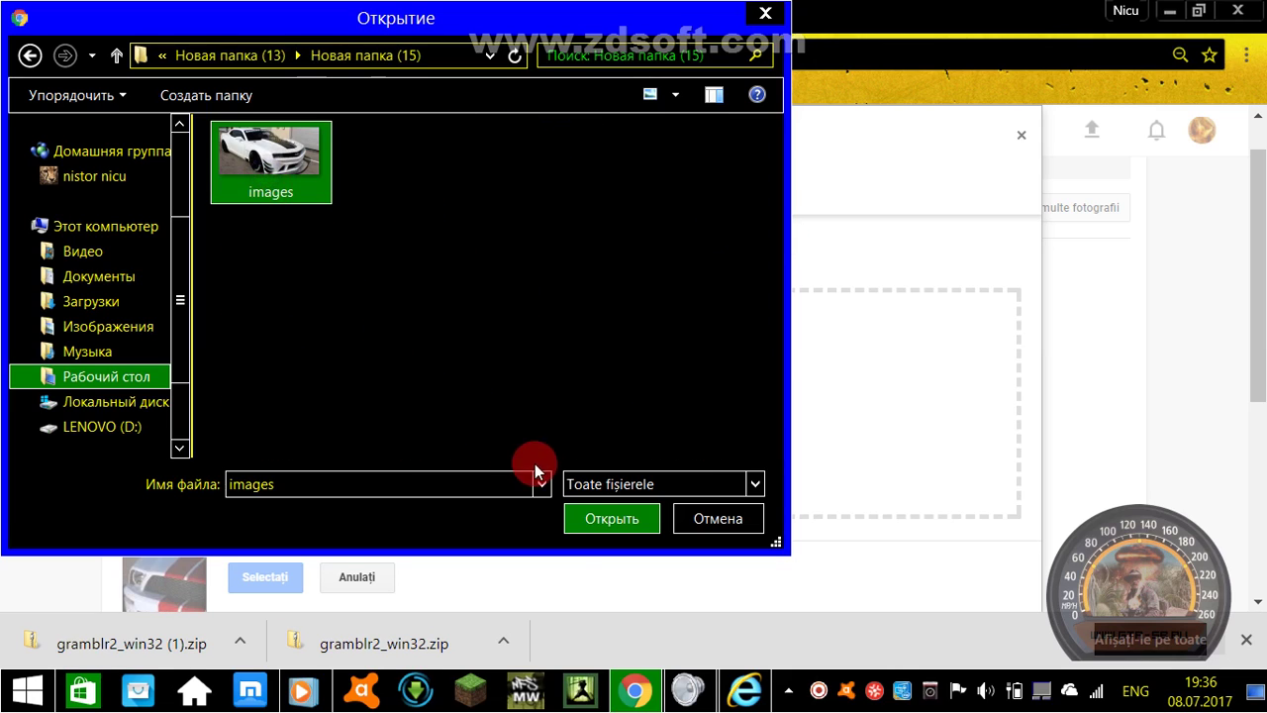
left_click(582, 512)
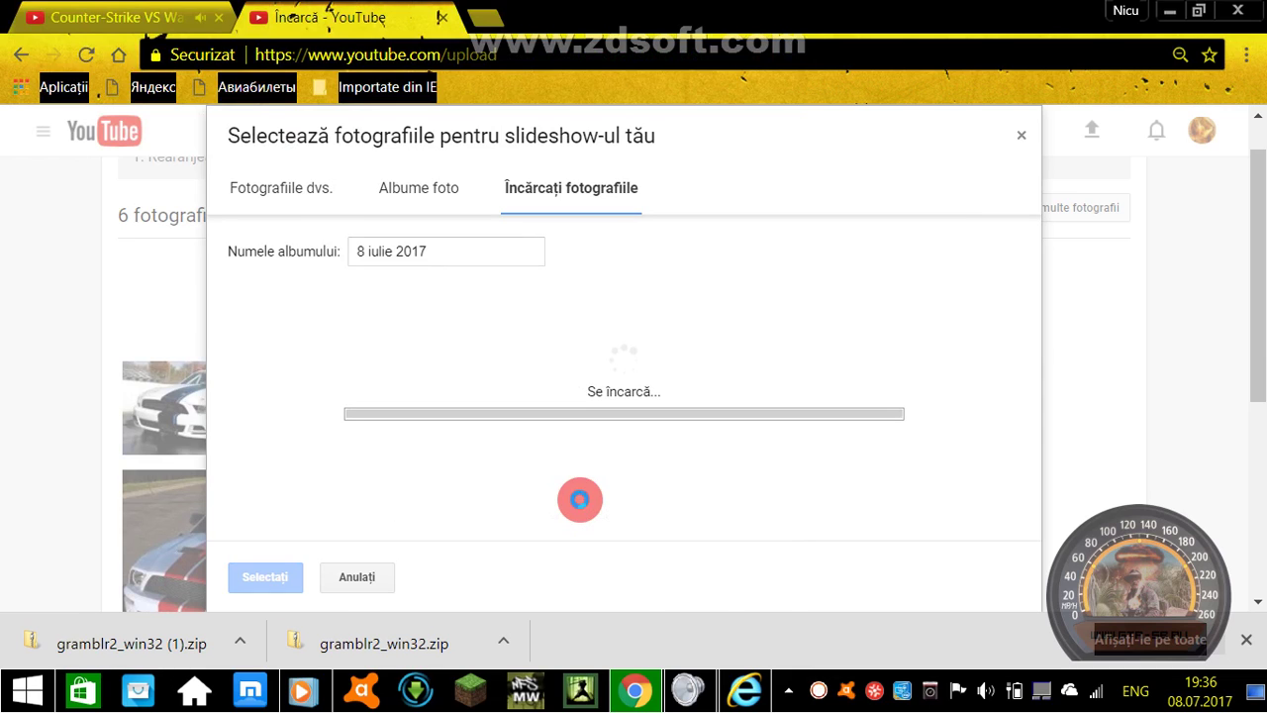
Step: Add the picture "images" from subfolder "Новая папка (11)" of the Desktop folder "Новая папка (13)" to the slideshow
left_click(1077, 210)
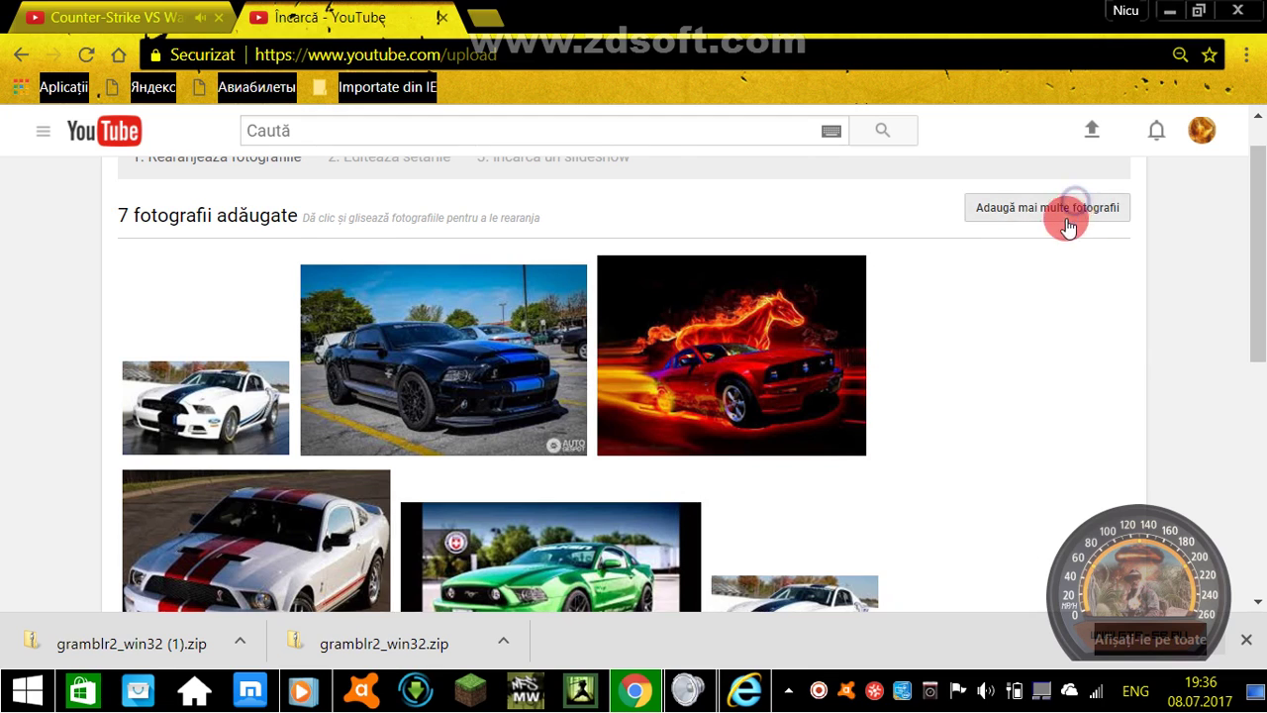
left_click(597, 439)
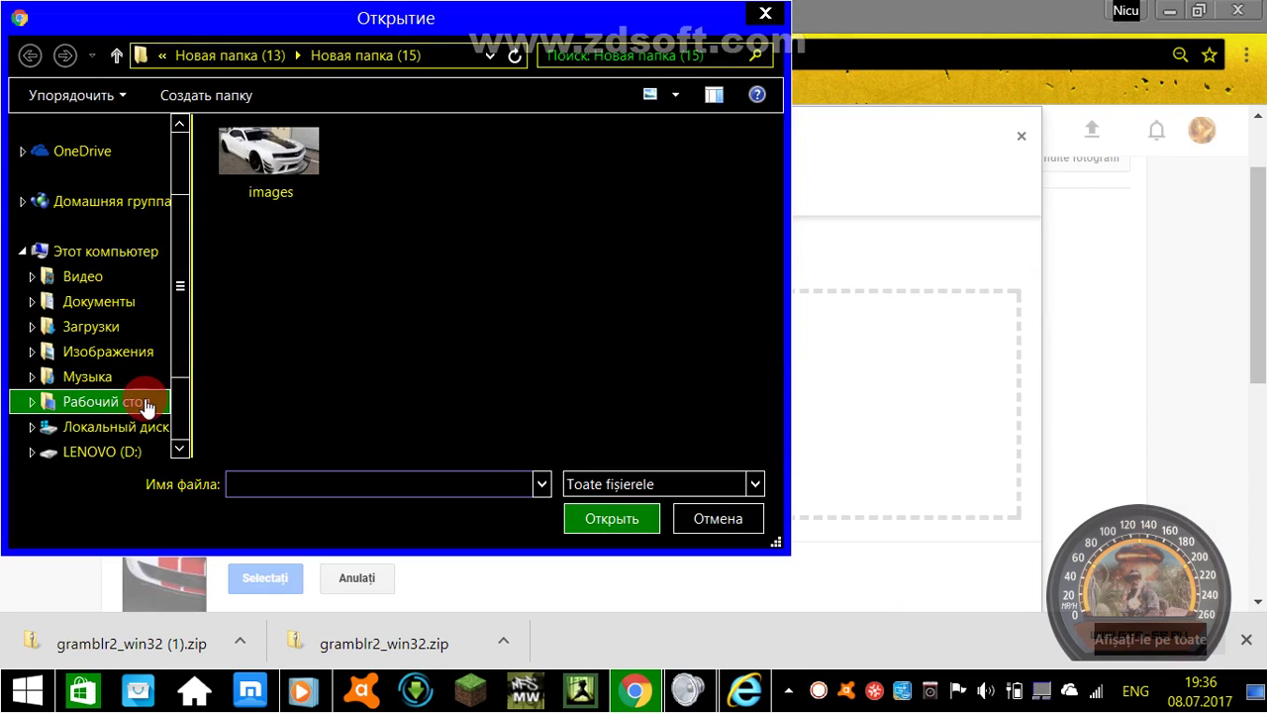
left_click(147, 403)
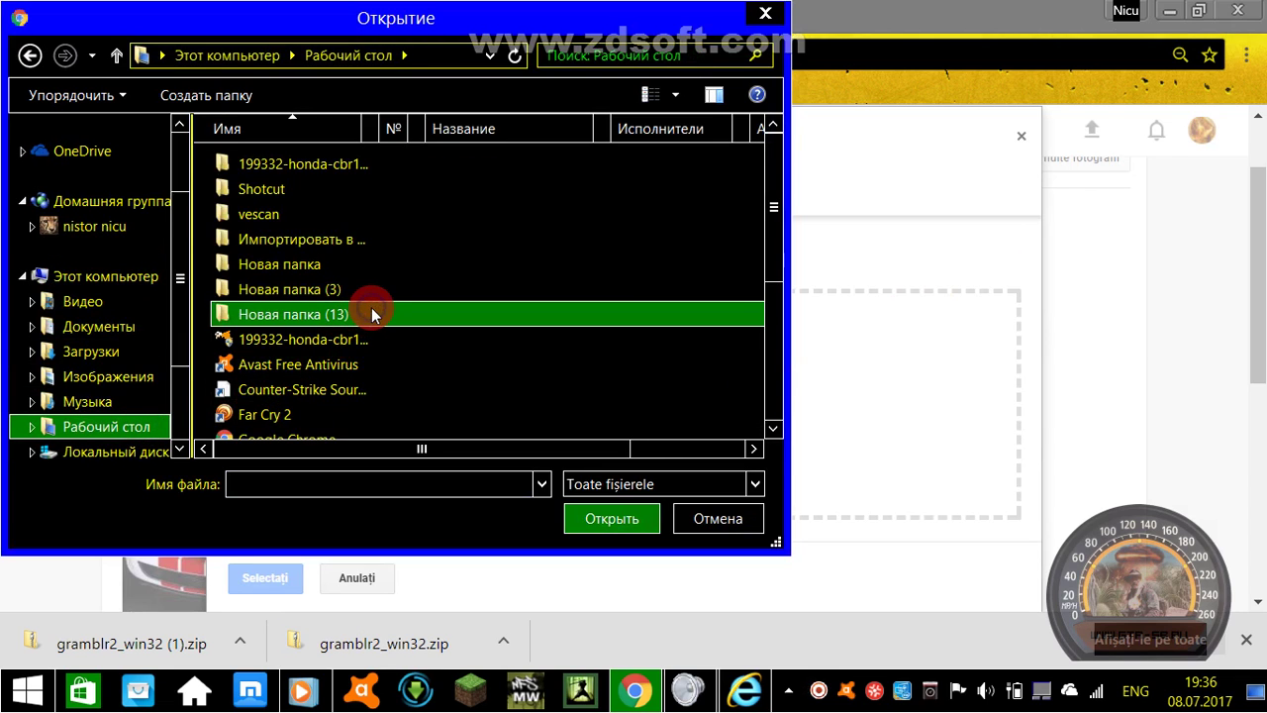
double_click(371, 314)
left_click_drag(774, 188, 770, 263)
left_click(263, 213)
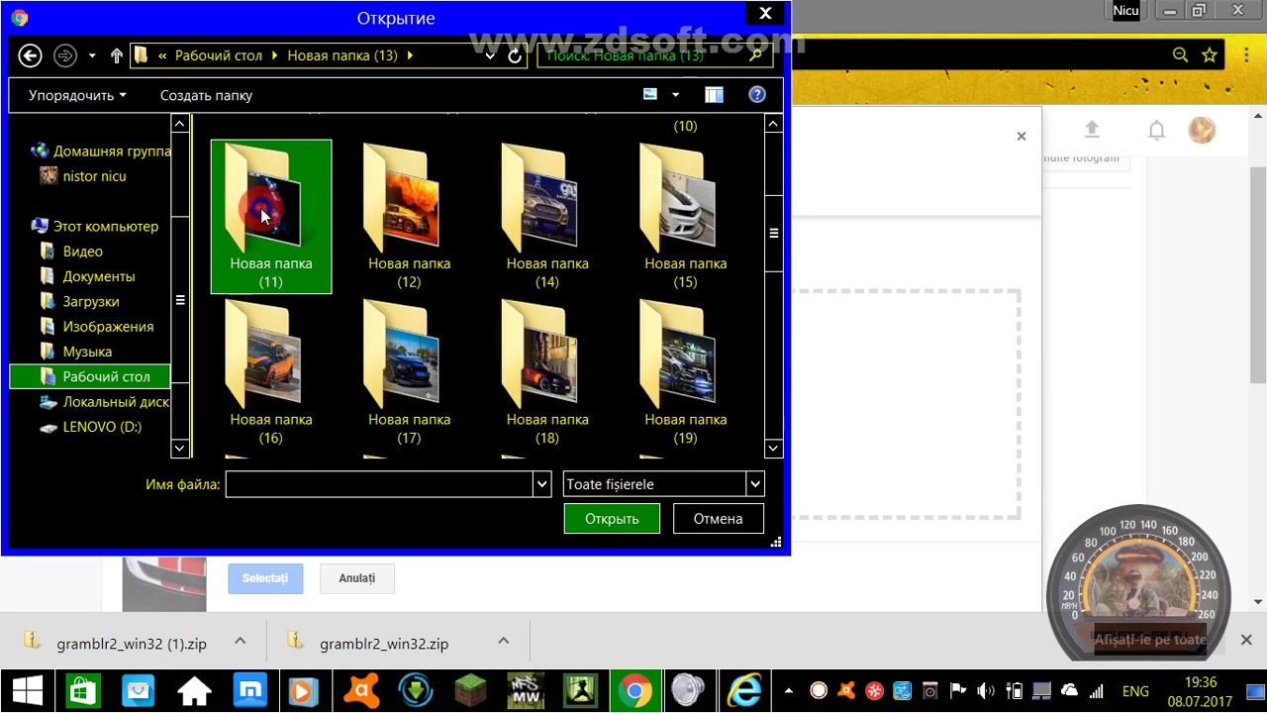
double_click(311, 231)
left_click(256, 189)
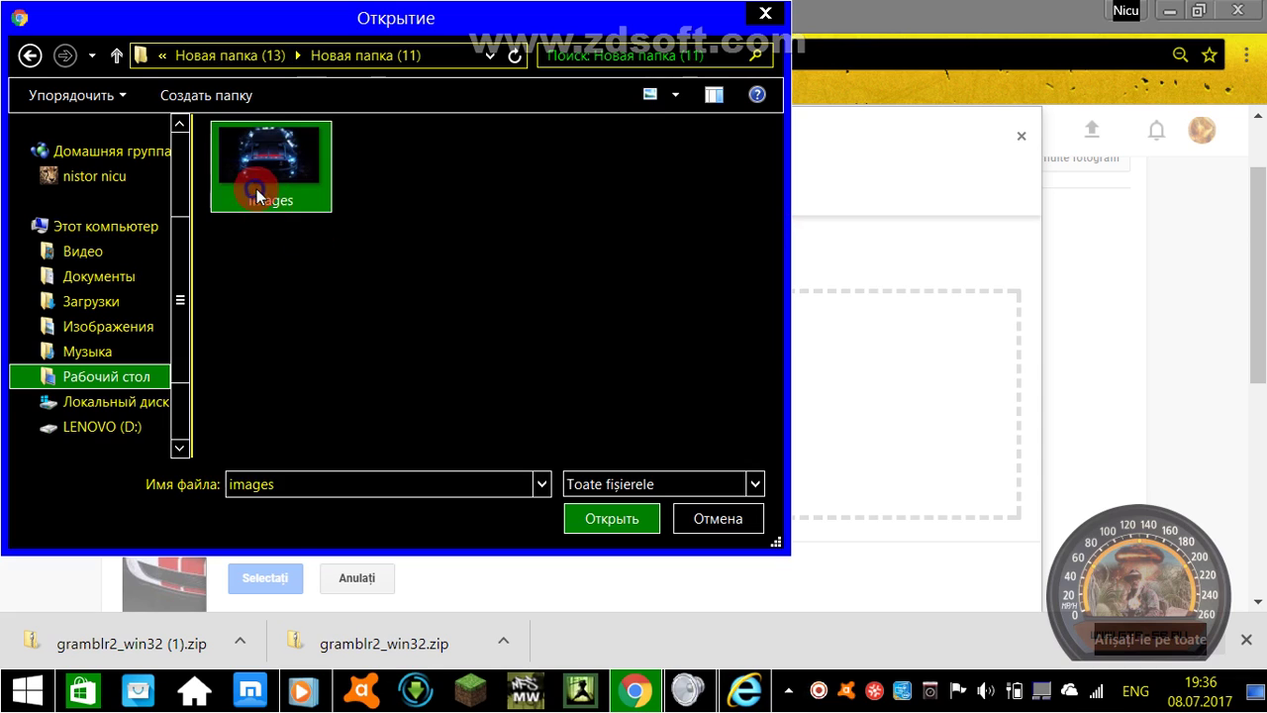
left_click(634, 509)
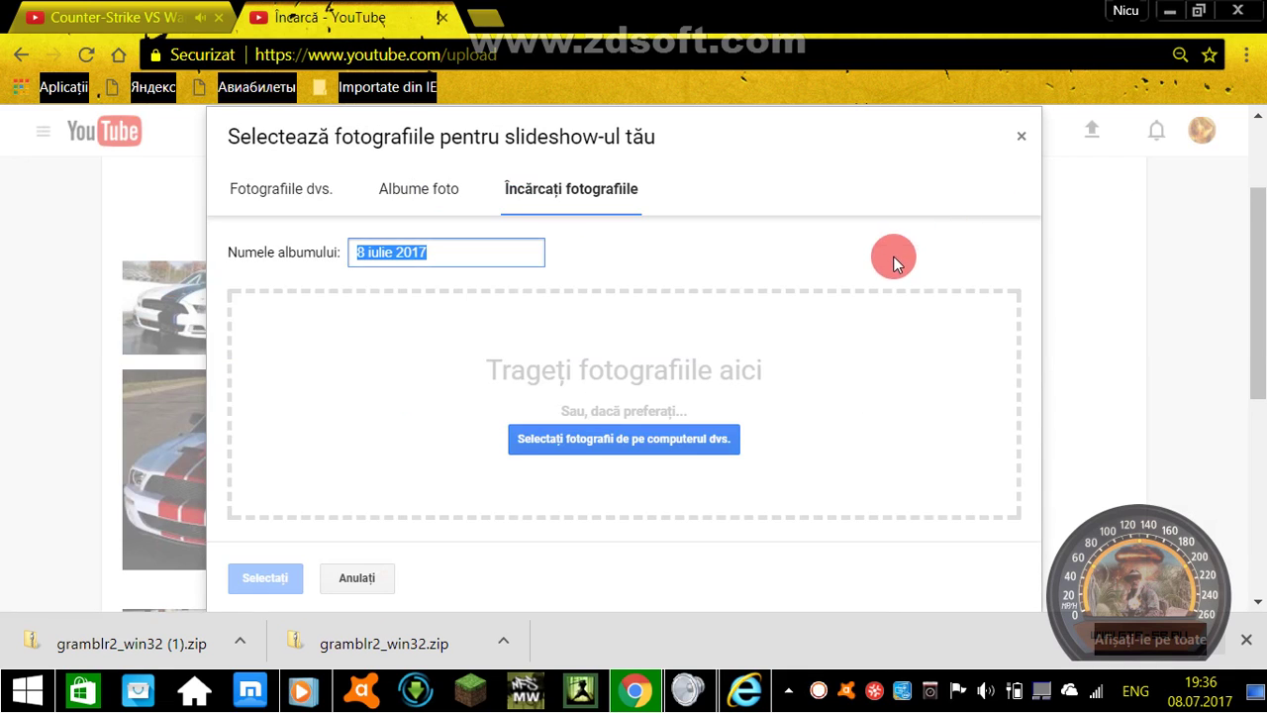
Step: Upload the picture "yyy" from subfolder "Новая папка (29)" of the Desktop folder "Новая папка (13)" to the slideshow
left_click(524, 436)
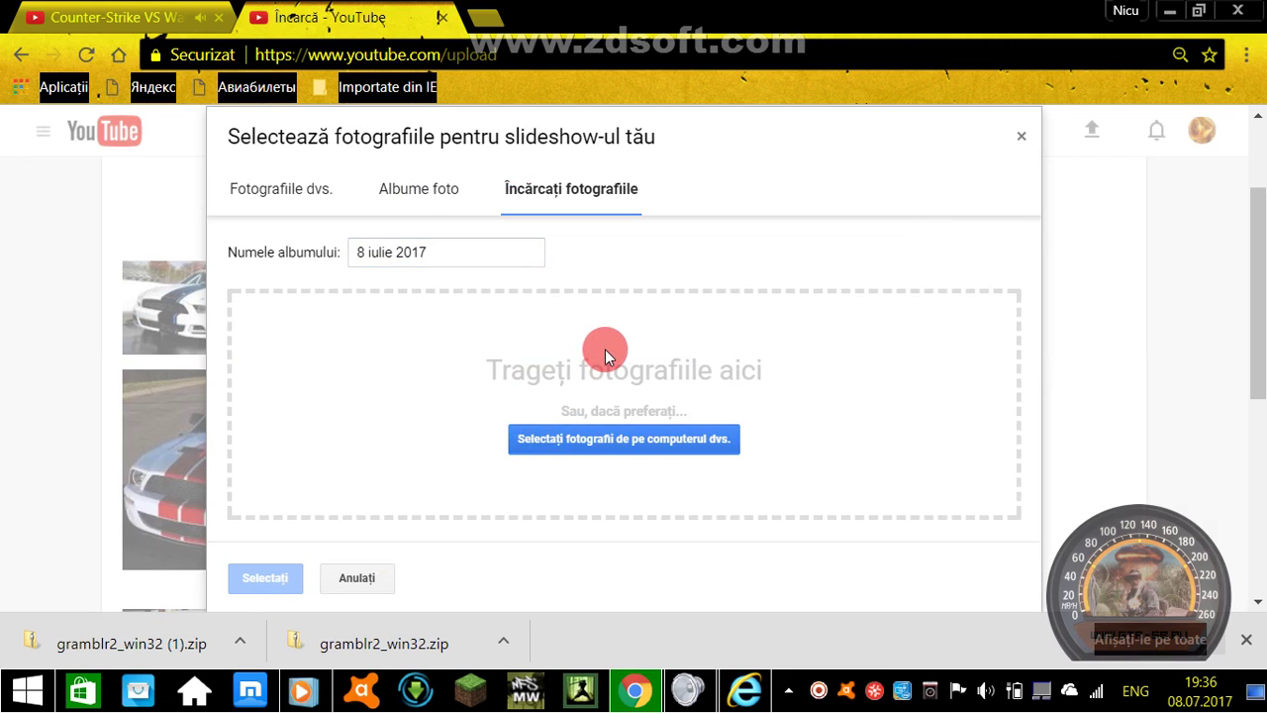
left_click(608, 436)
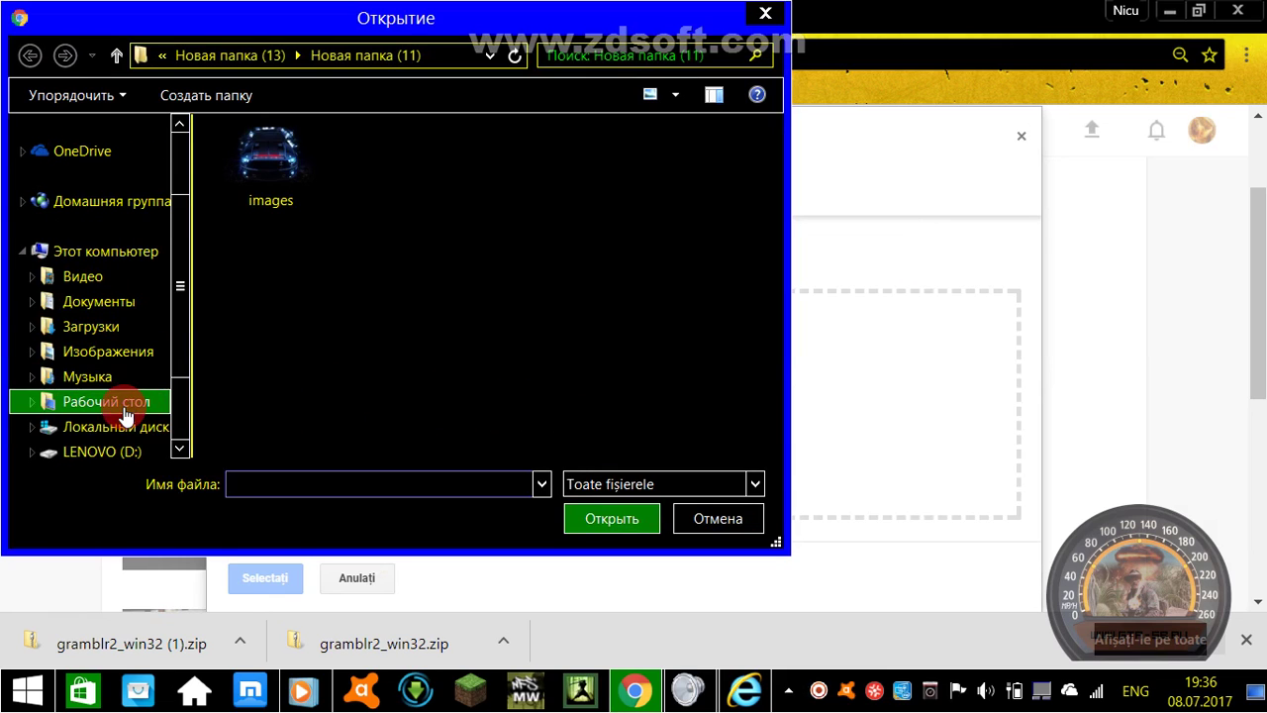
left_click(109, 414)
left_click(104, 424)
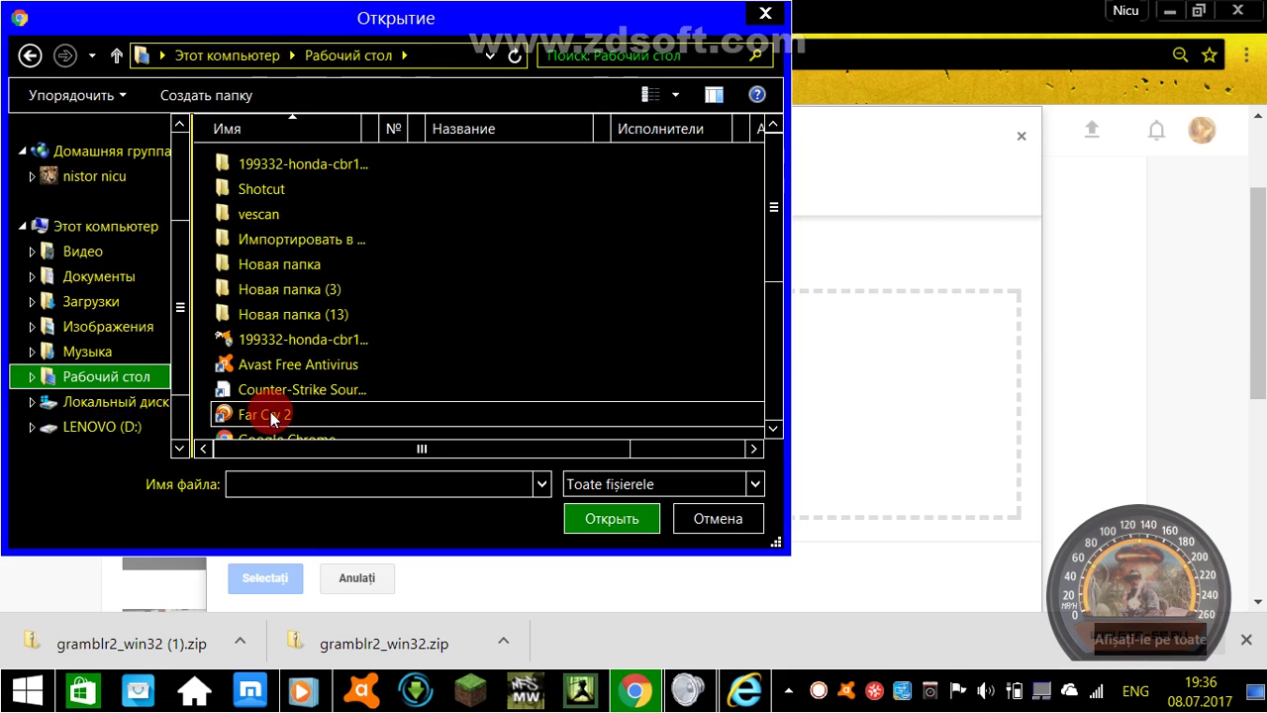
double_click(295, 314)
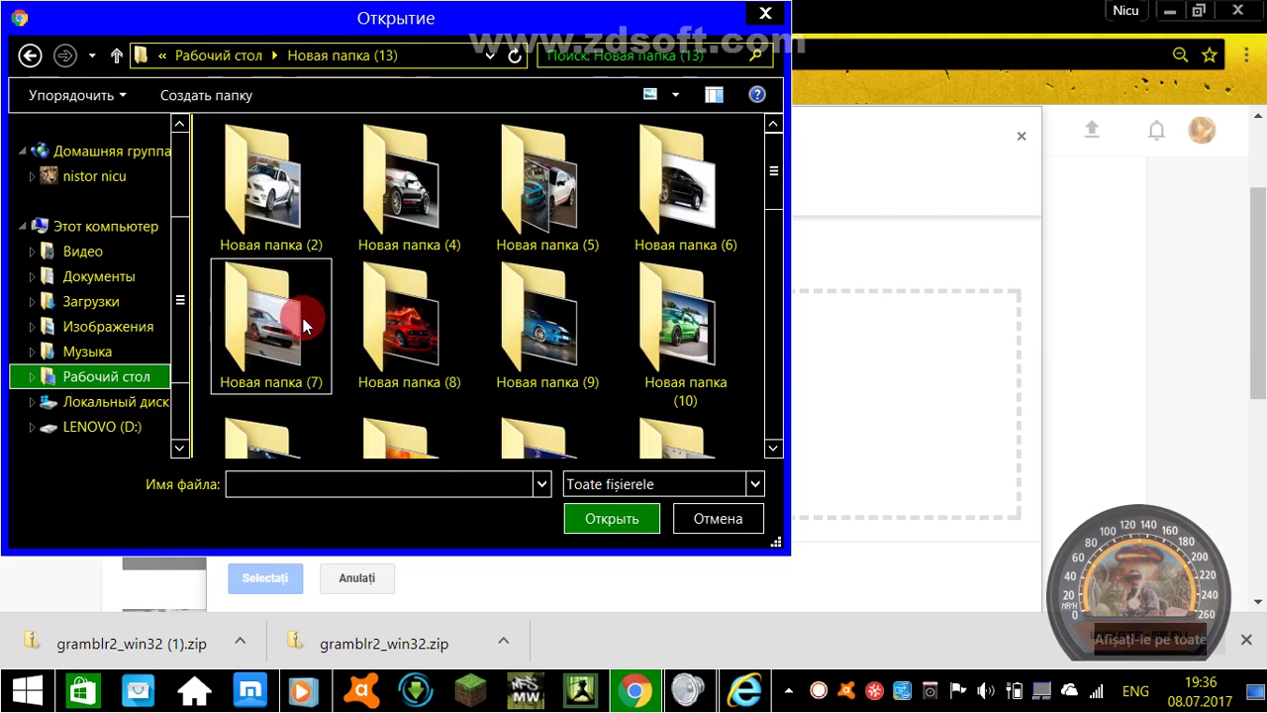
left_click_drag(770, 192, 775, 358)
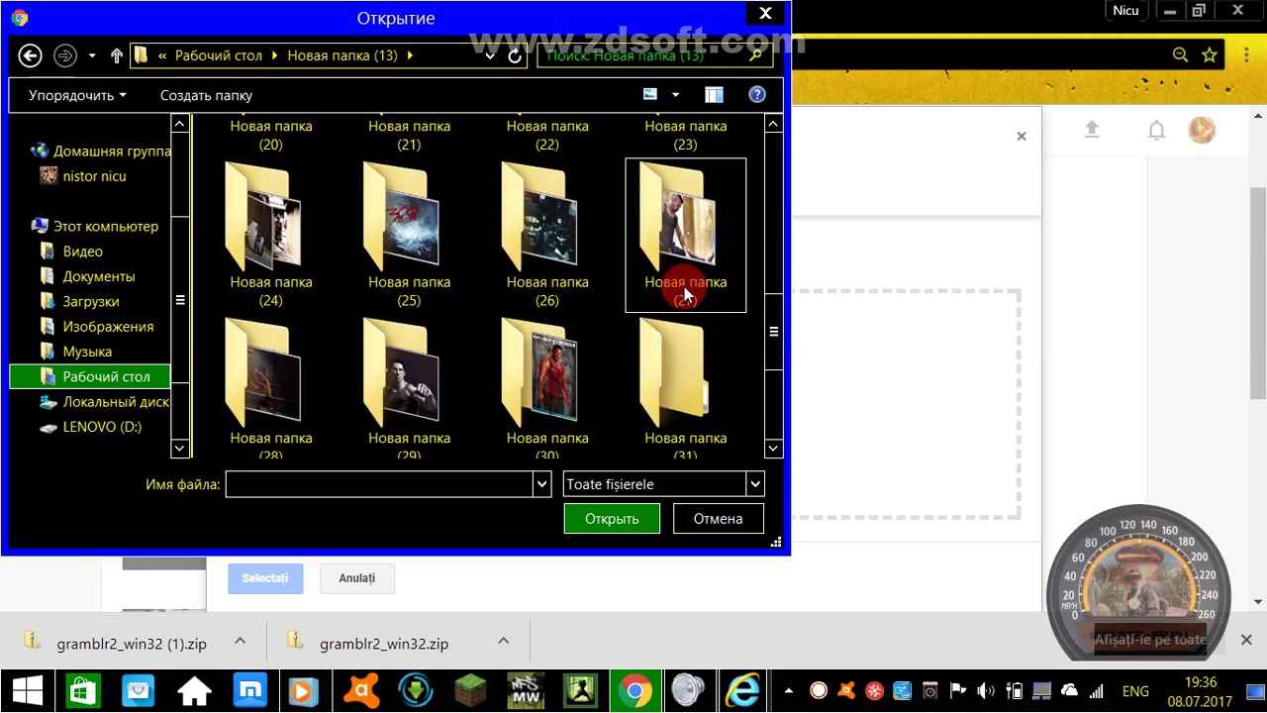
double_click(368, 360)
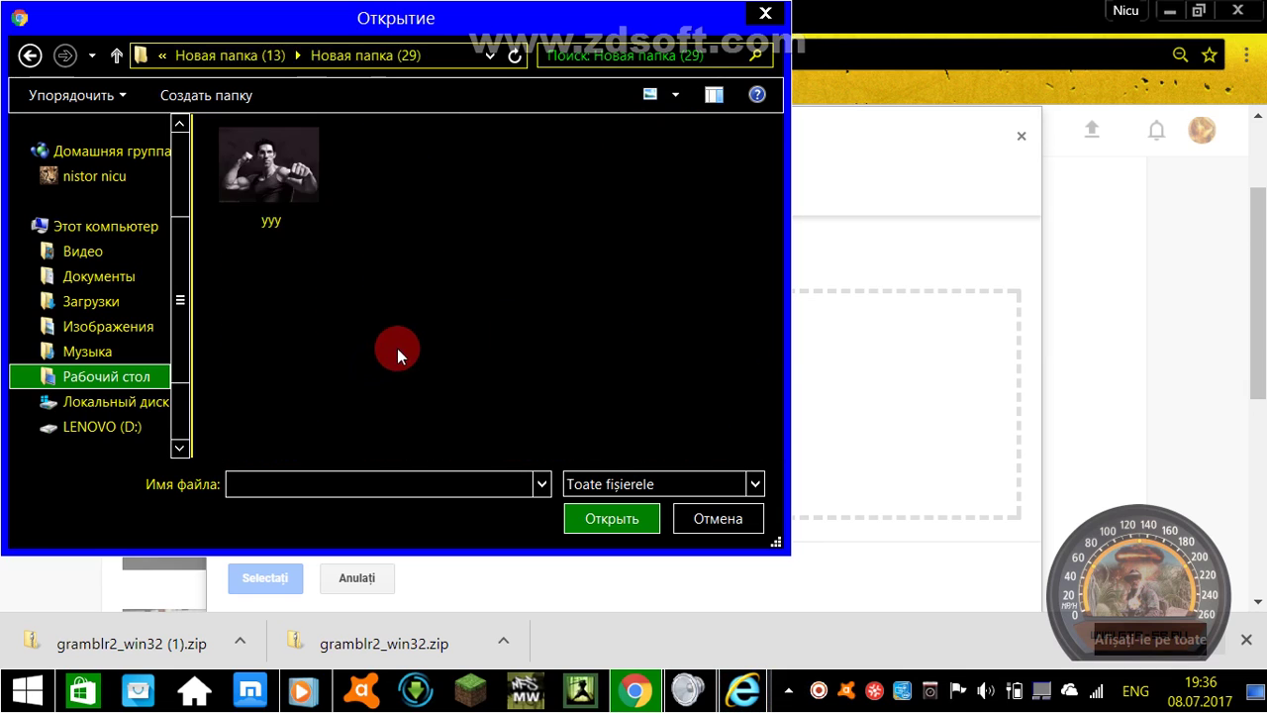
left_click(263, 177)
left_click(600, 521)
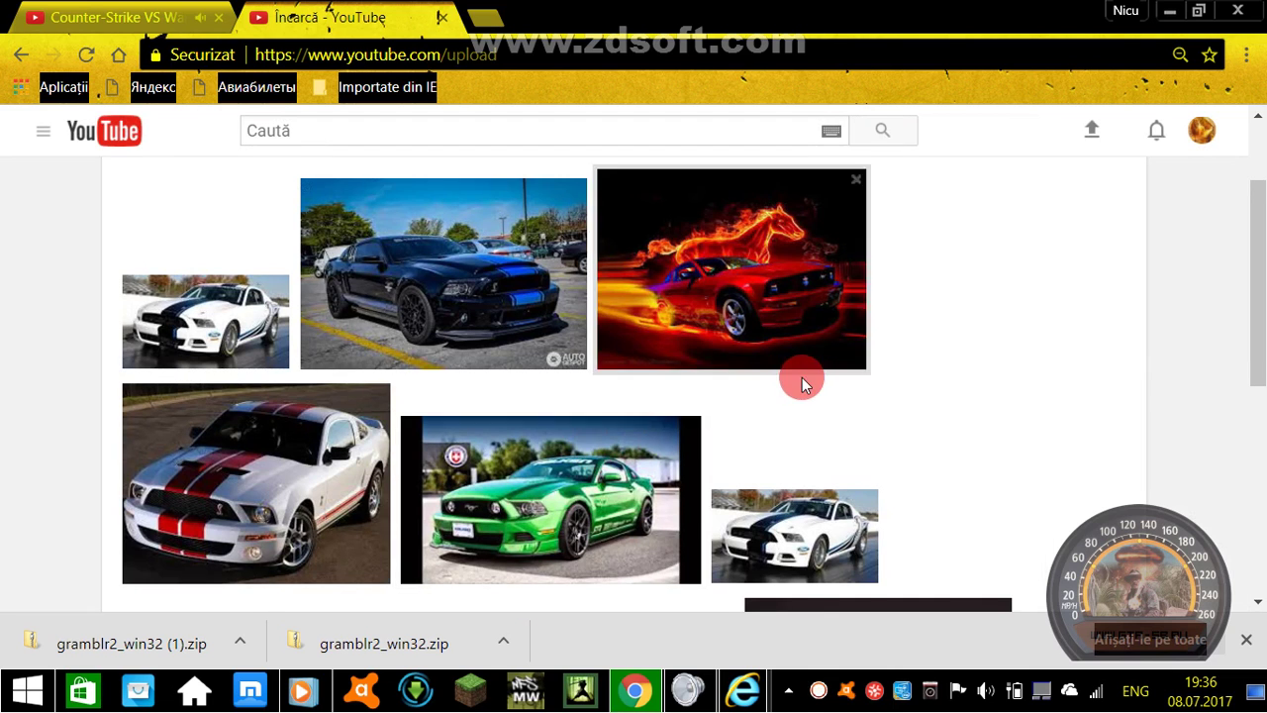
Step: Add the picture "images" from "Новая папка (7)" inside the Desktop folder "Новая папка (13)" as another slideshow photo
scroll(822, 376, "down", 2)
scroll(985, 292, "up", 3)
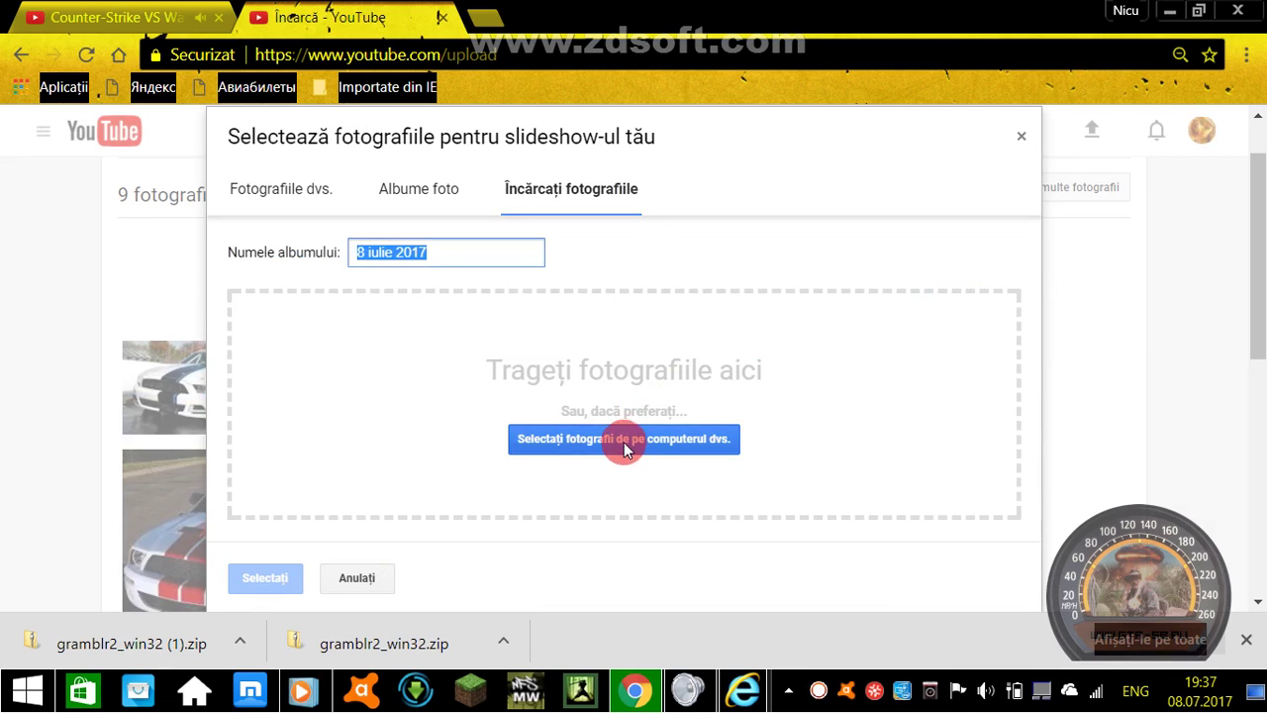
left_click(623, 445)
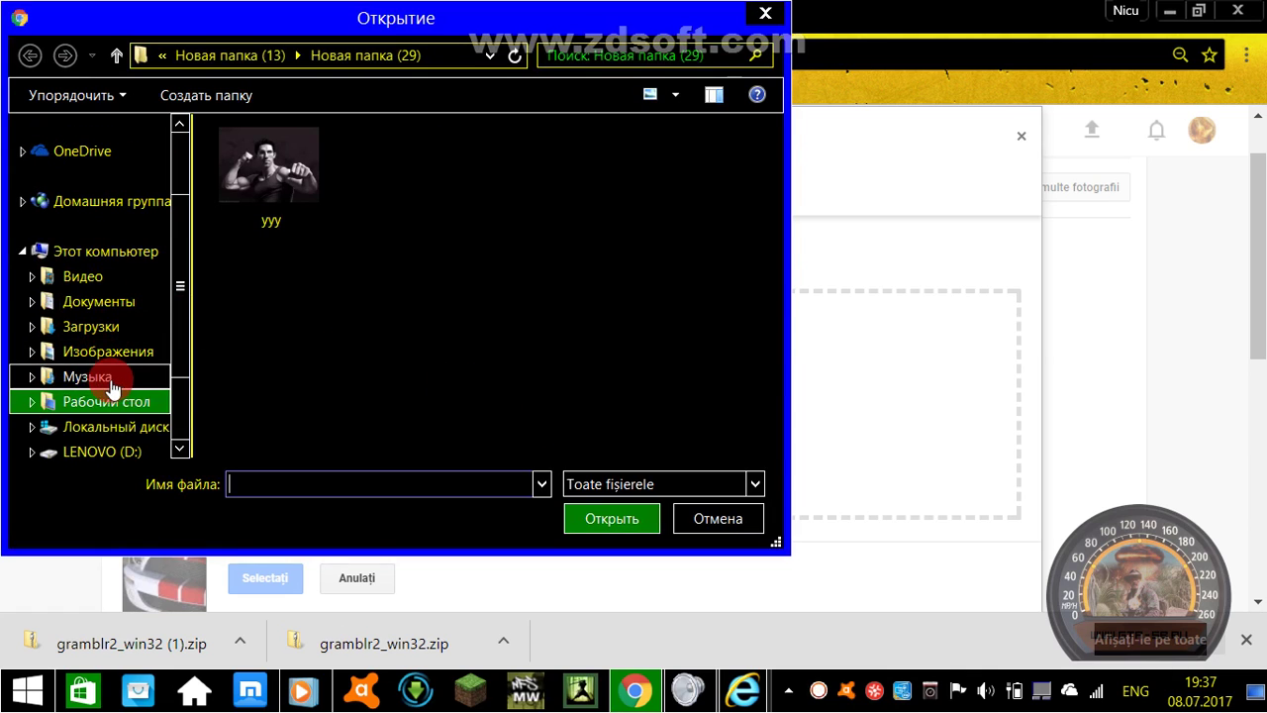
left_click(111, 401)
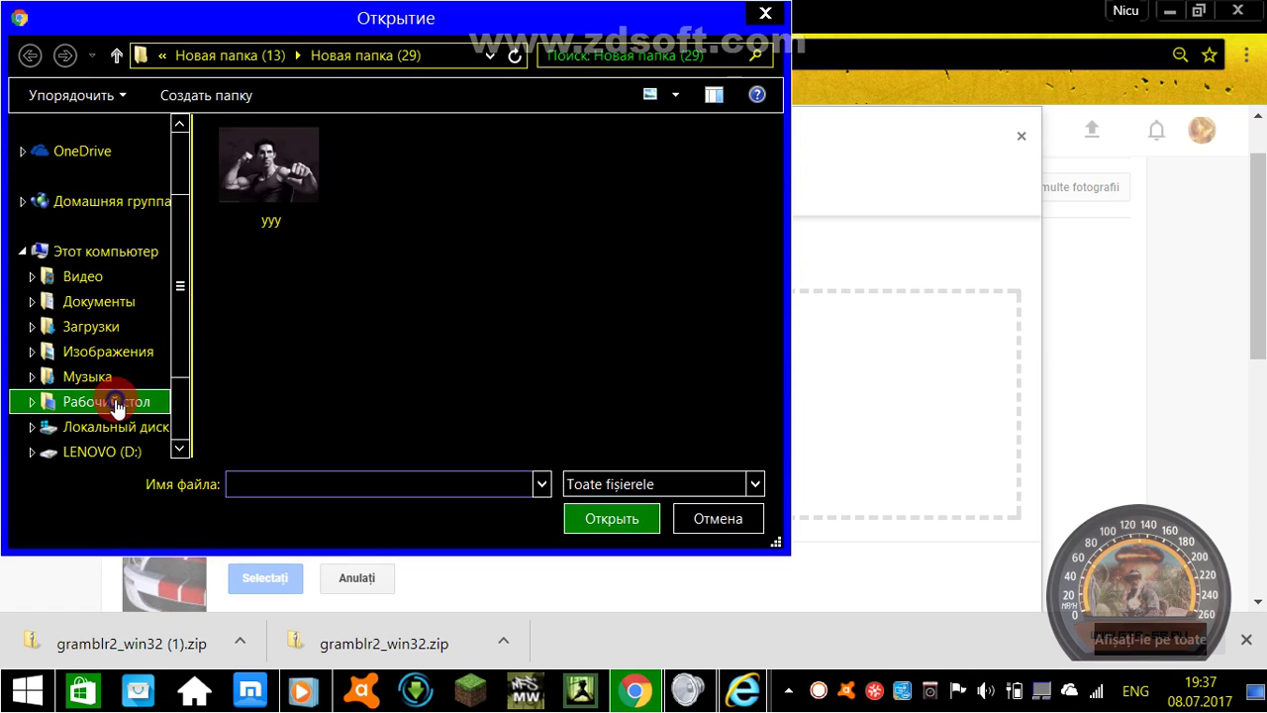
left_click(332, 315)
double_click(332, 315)
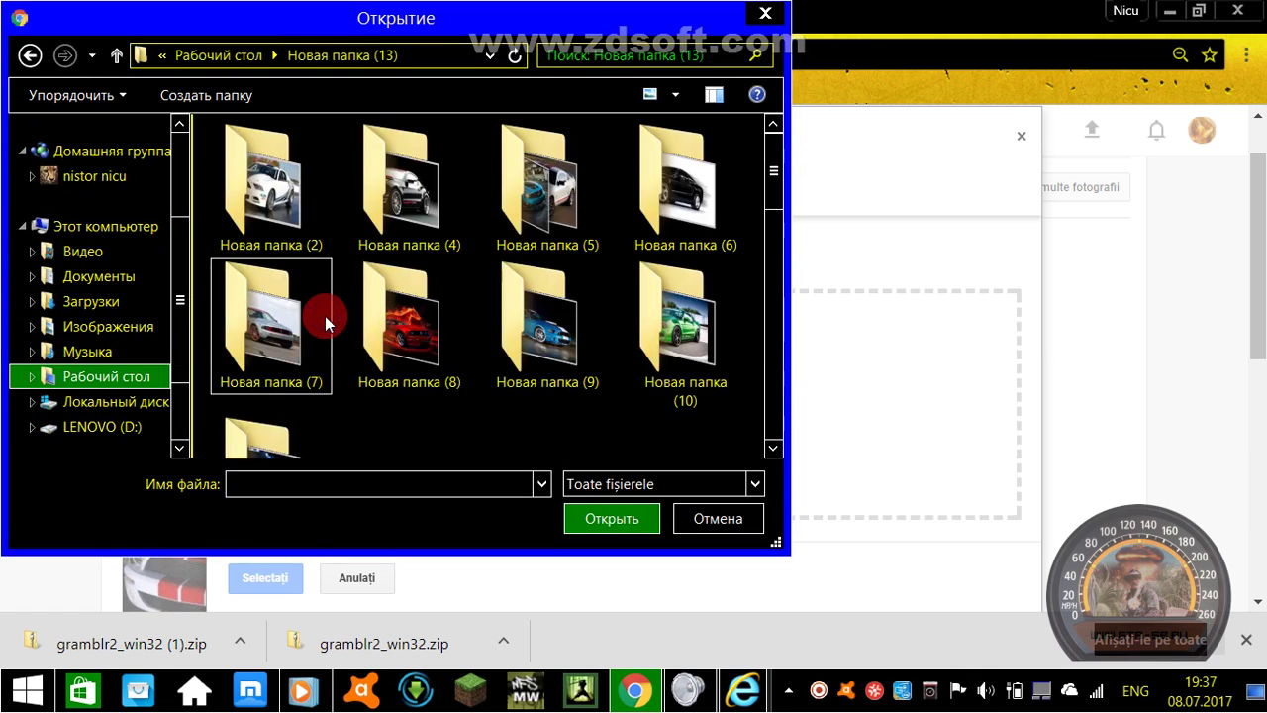
double_click(302, 272)
left_click(269, 188)
left_click(585, 513)
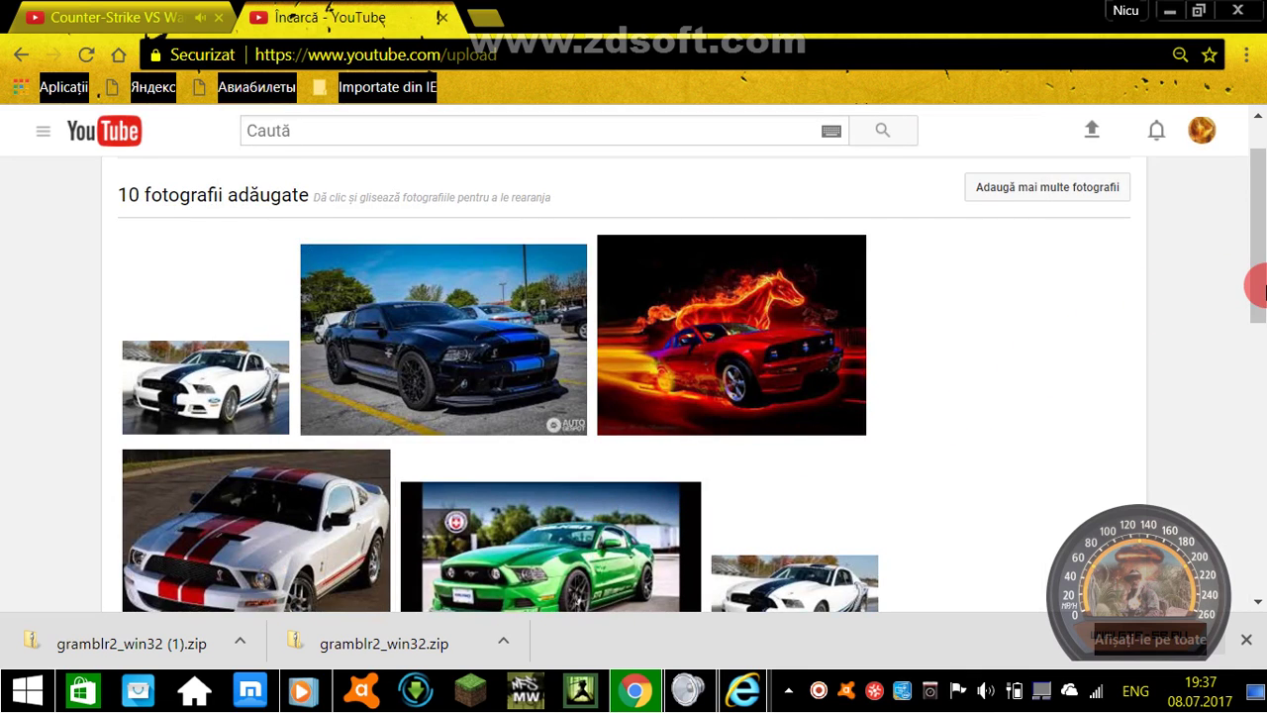
Step: Upload the picture "images" stored directly in the Desktop folder "Новая папка (13)" to the slideshow
left_click_drag(1253, 283, 1244, 248)
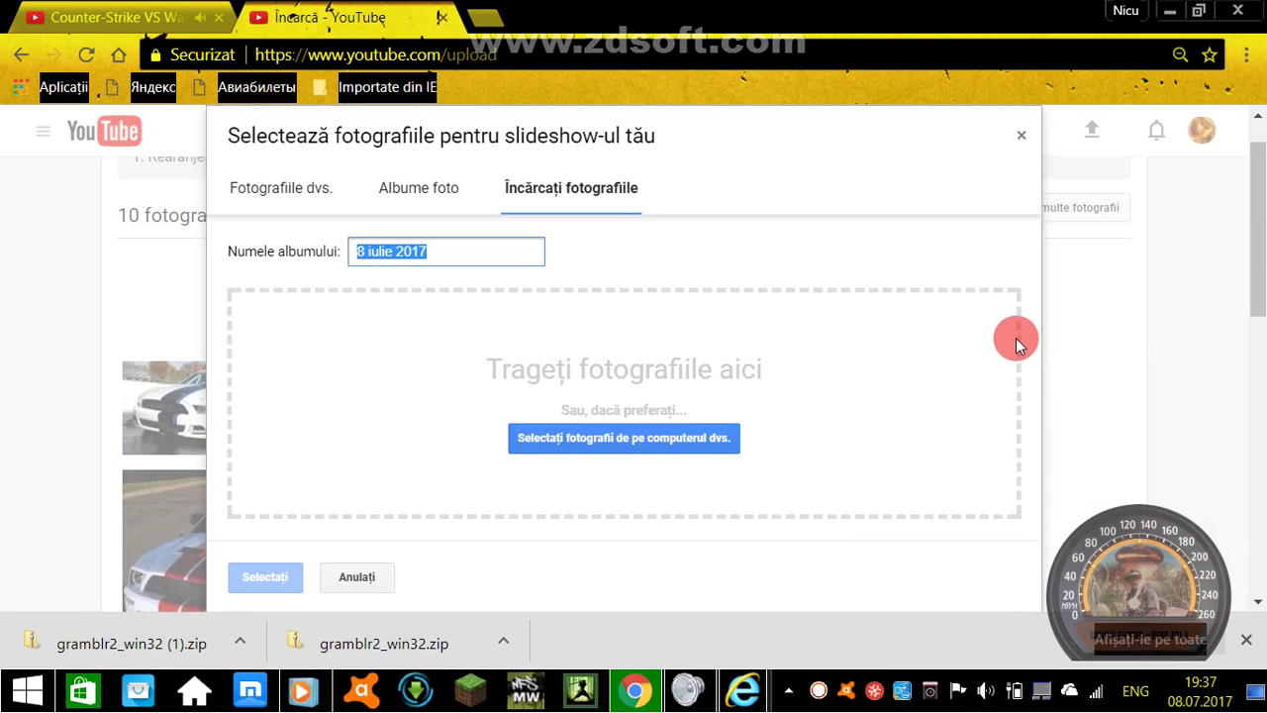
left_click(654, 434)
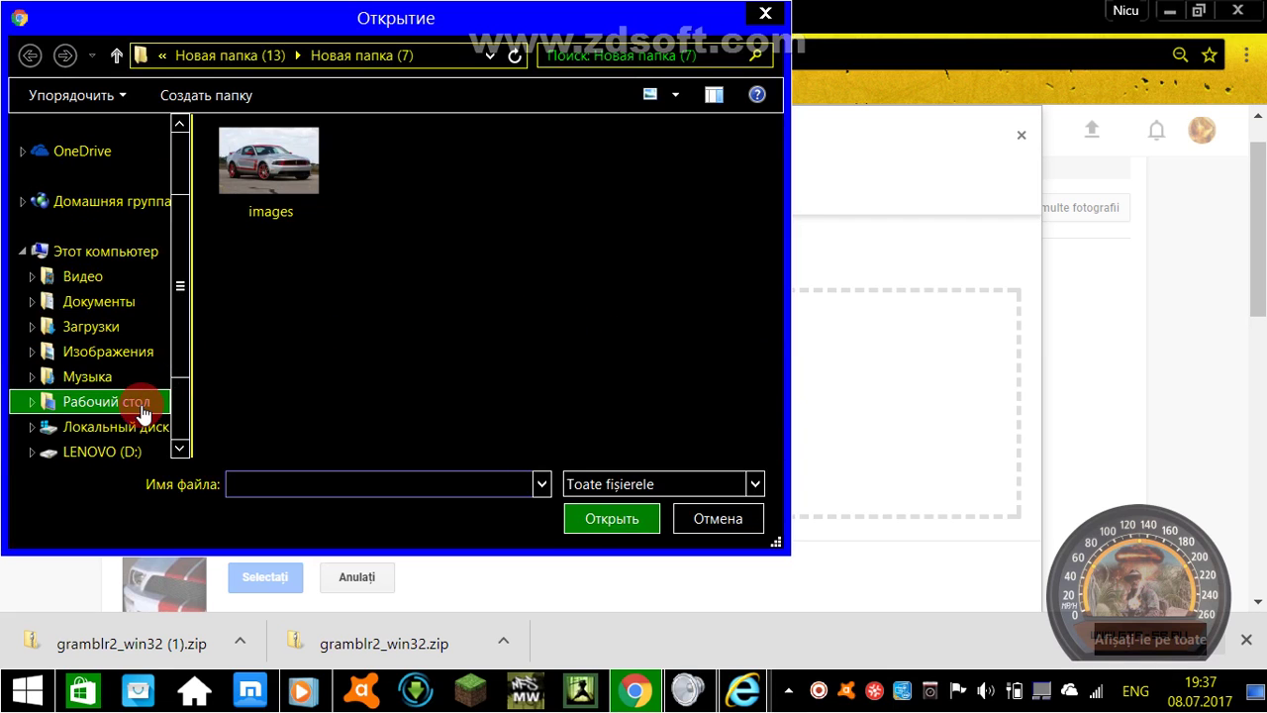
left_click(143, 407)
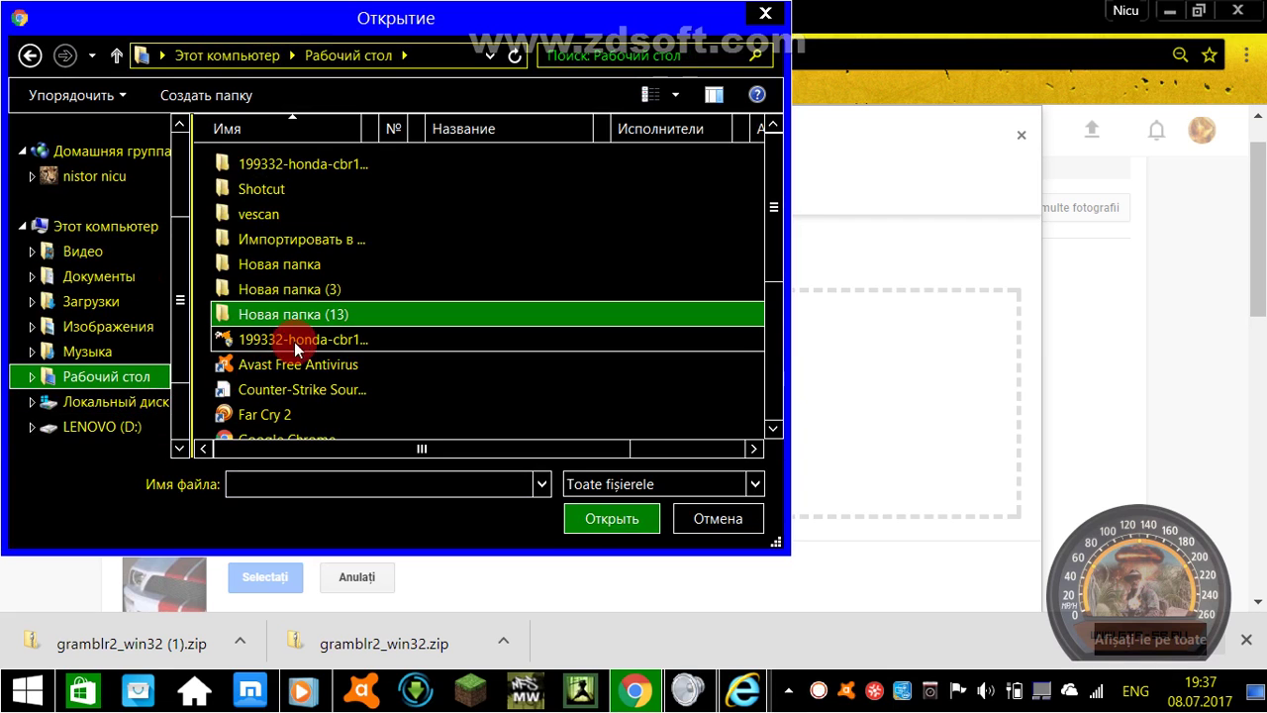
double_click(317, 314)
left_click_drag(775, 187, 769, 405)
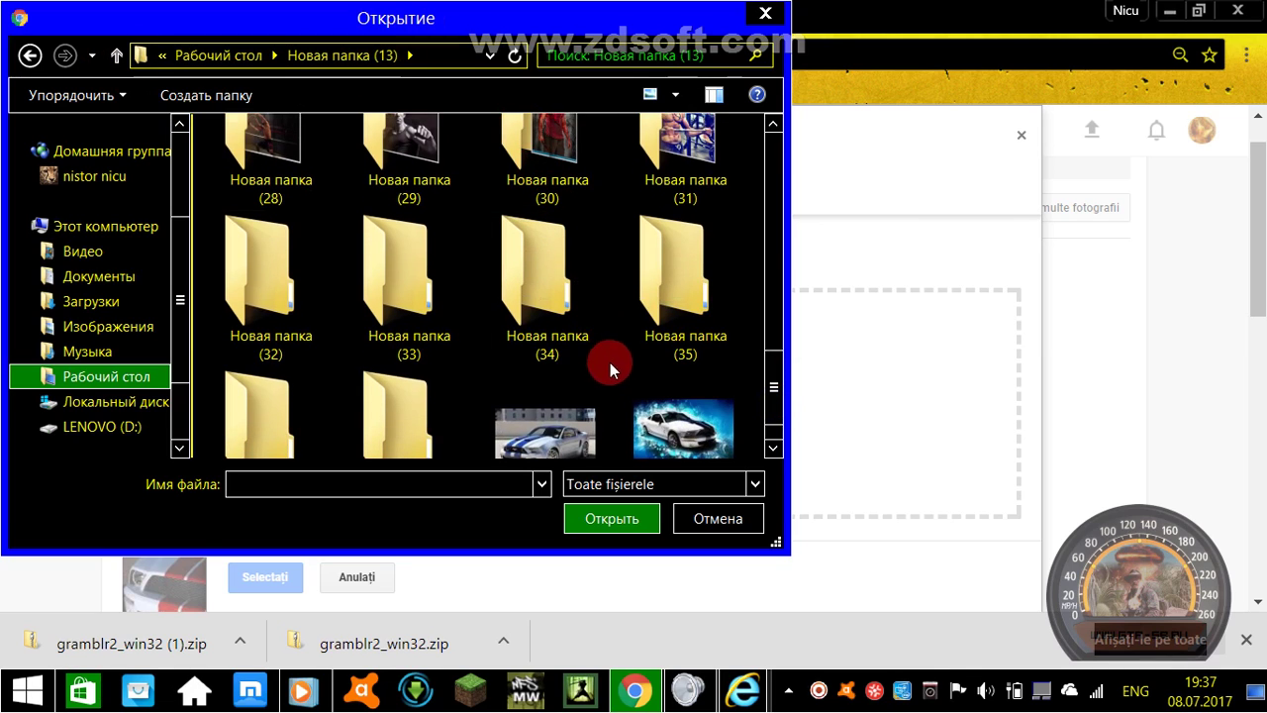
left_click(683, 426)
left_click(613, 517)
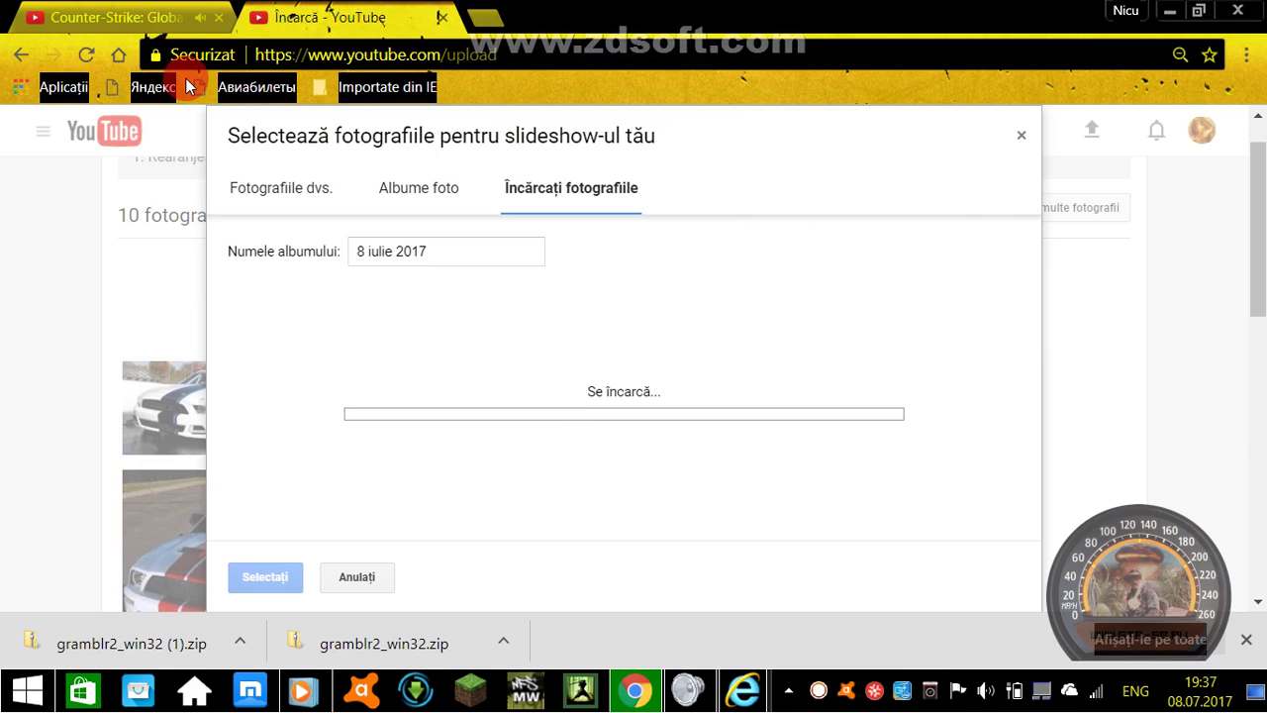
Step: In the other YouTube tab, return to the Counter-Strike VS Warface video and open "Flash VS Spiderman l Rap Battle MD" from its suggestions
key("ctrl+Tab")
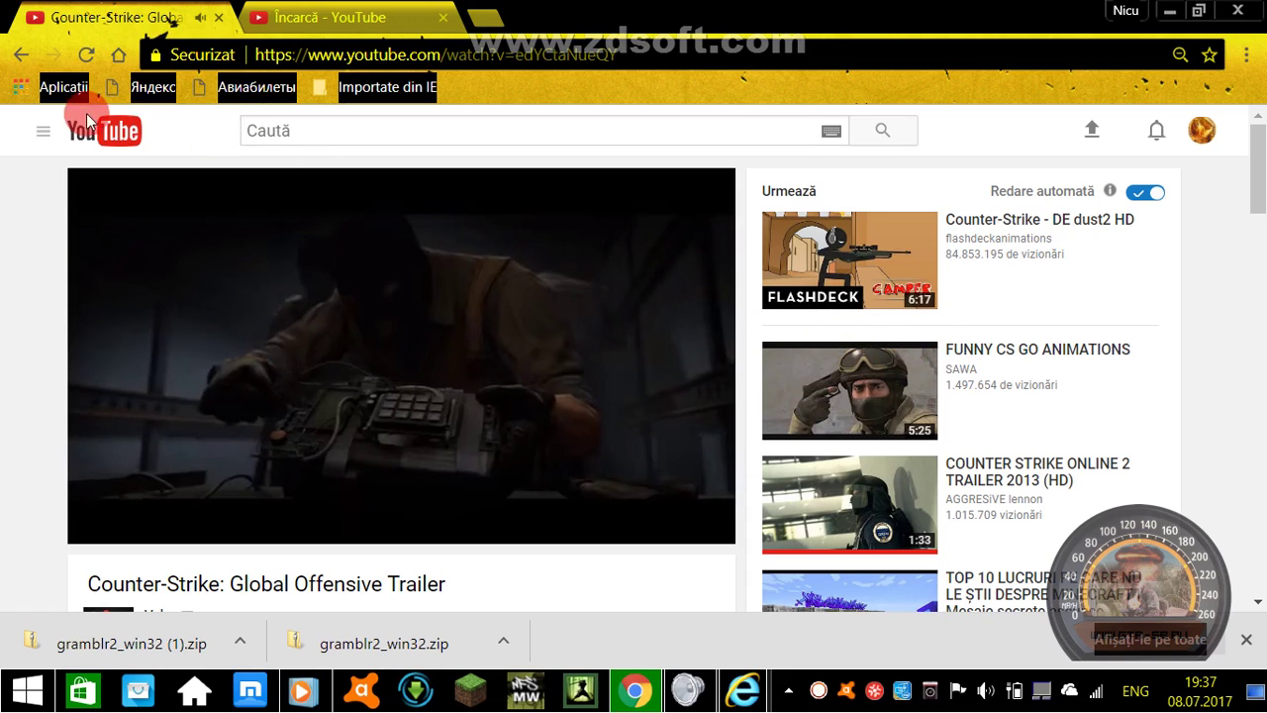
left_click(20, 53)
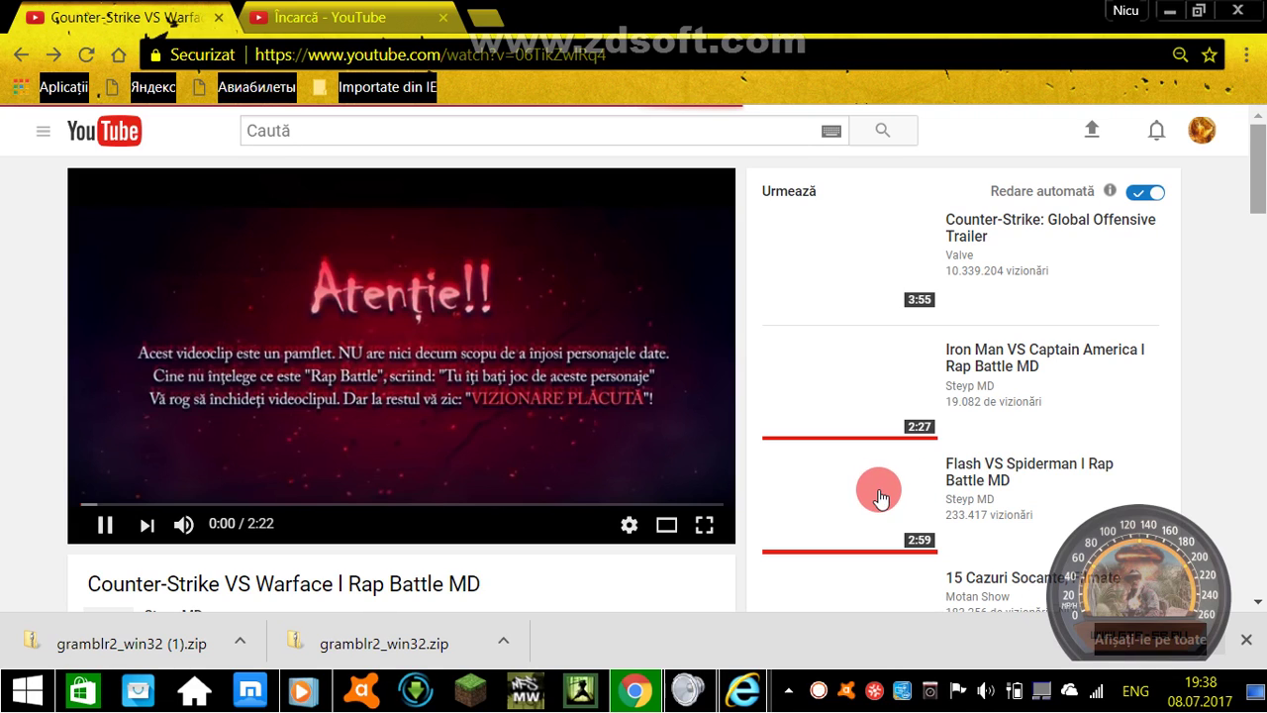
scroll(878, 489, "down", 1)
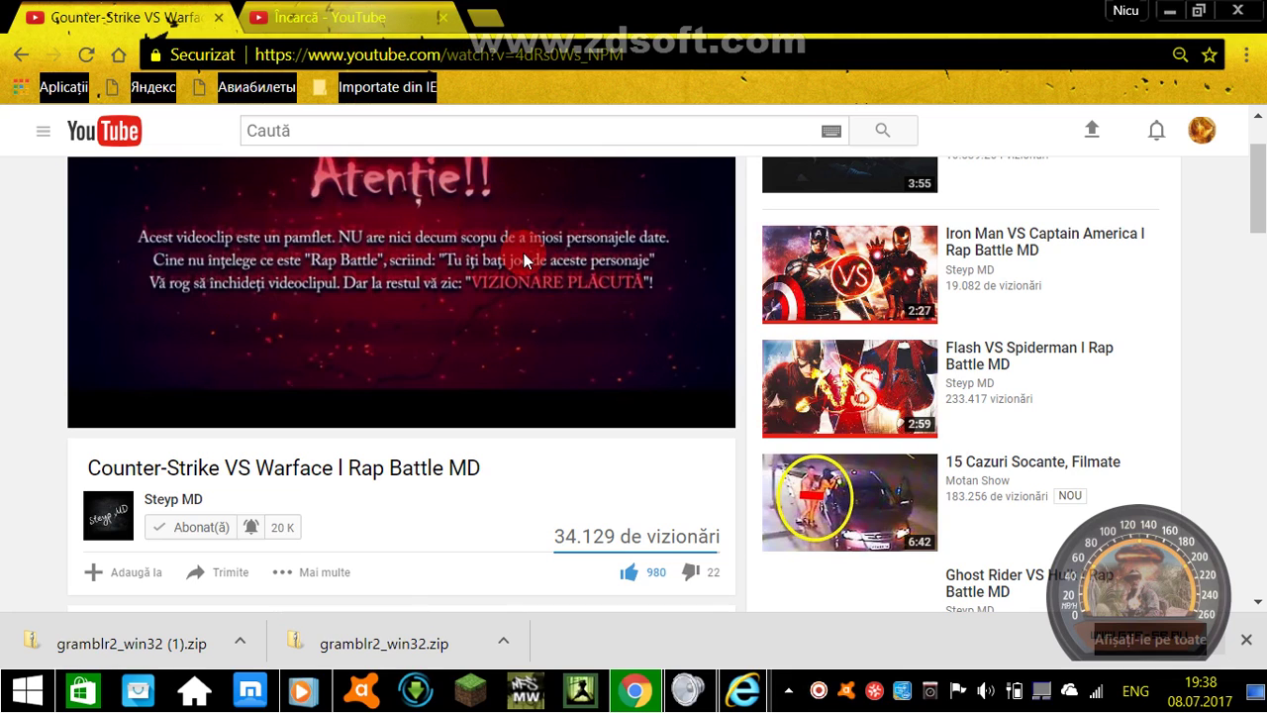
Step: Return to the YouTube upload page and add the picture "images" from "Новая папка (12)" inside "Новая папка (13)" to the slideshow
key("ctrl+Tab")
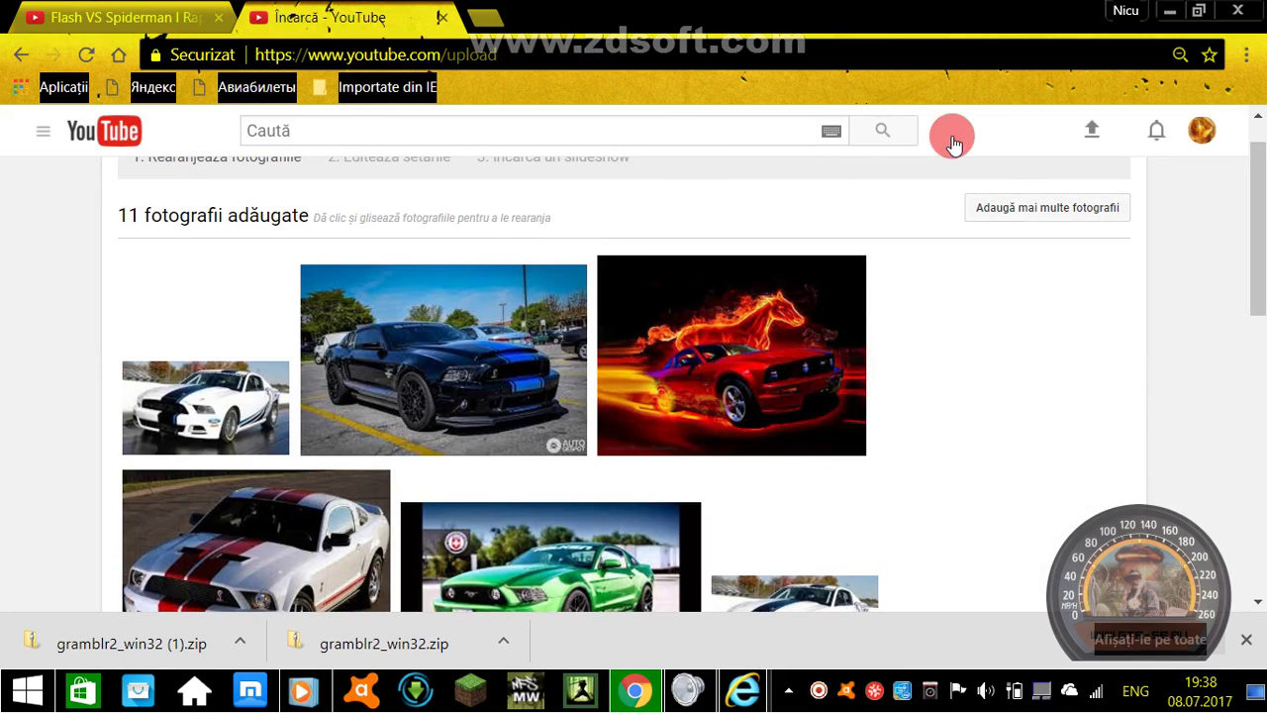
left_click(1012, 210)
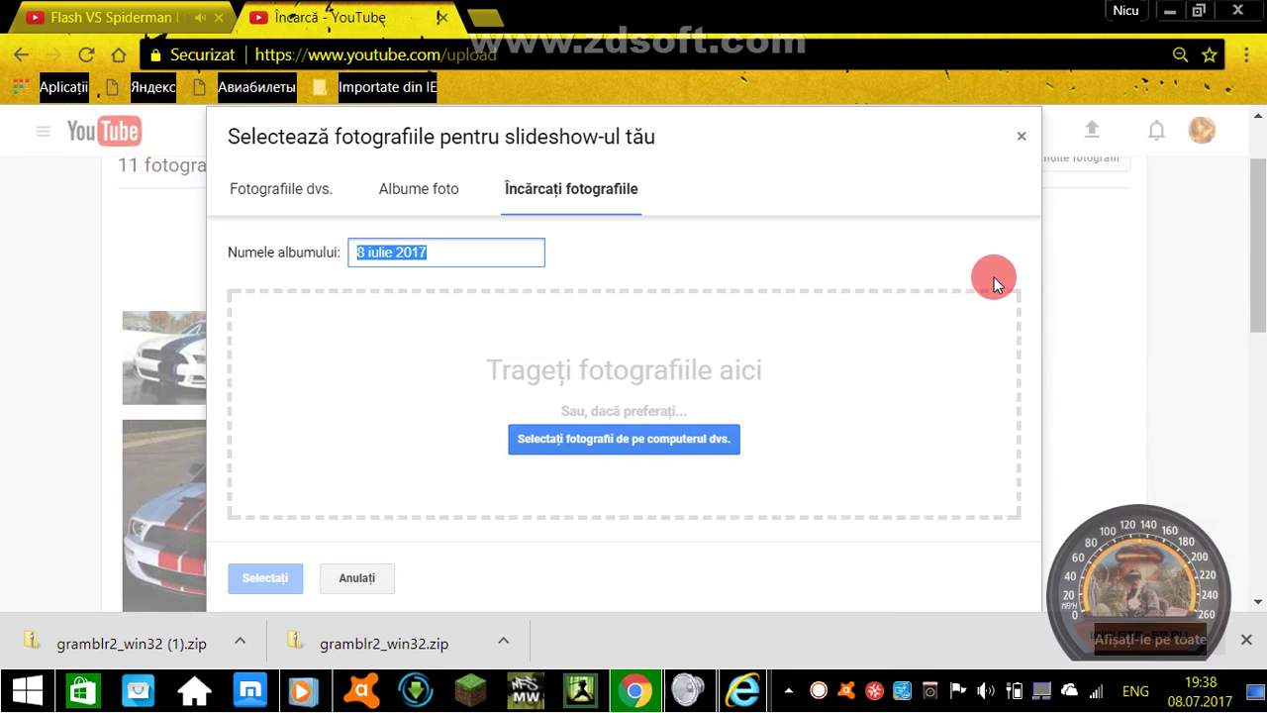
left_click(629, 440)
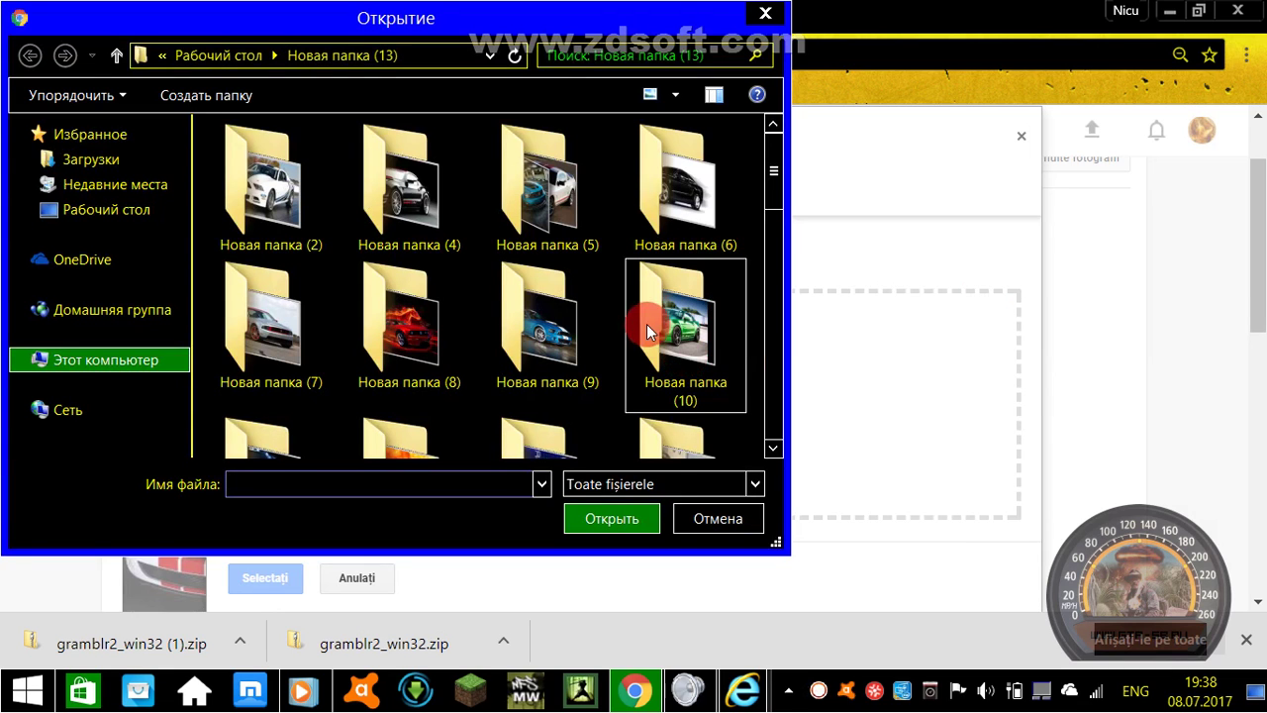
left_click_drag(769, 189, 759, 242)
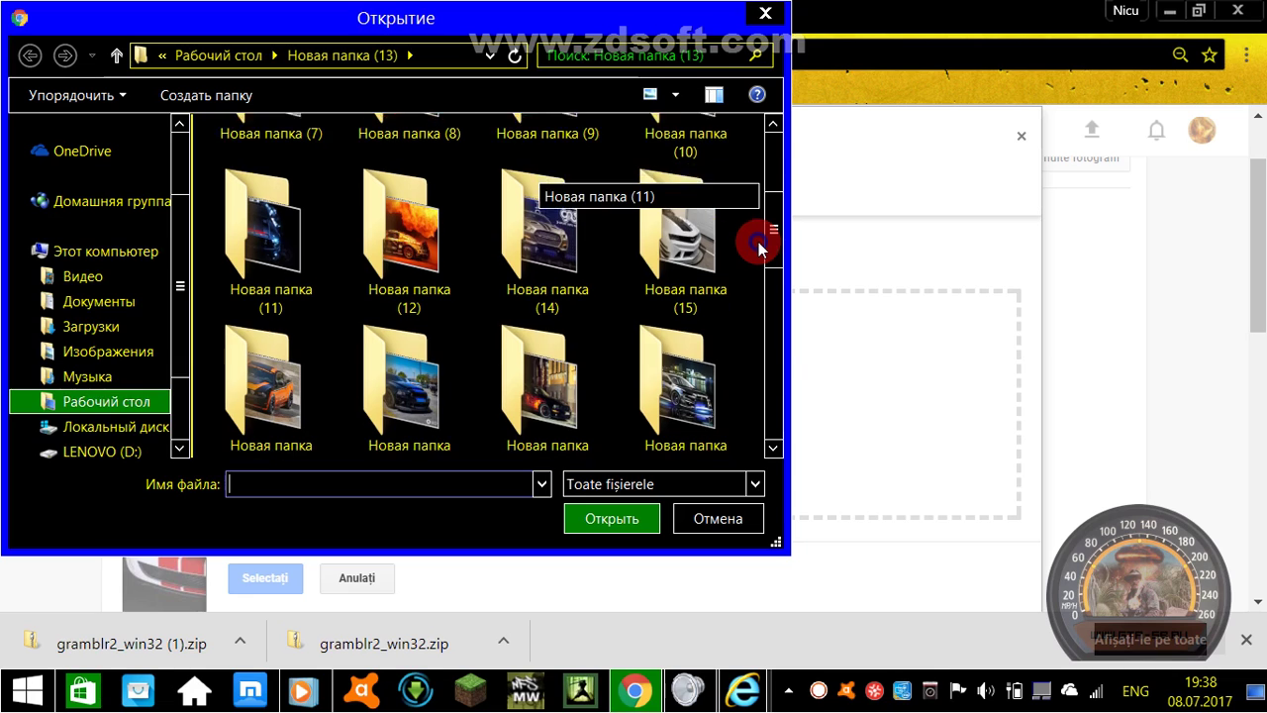
left_click(467, 239)
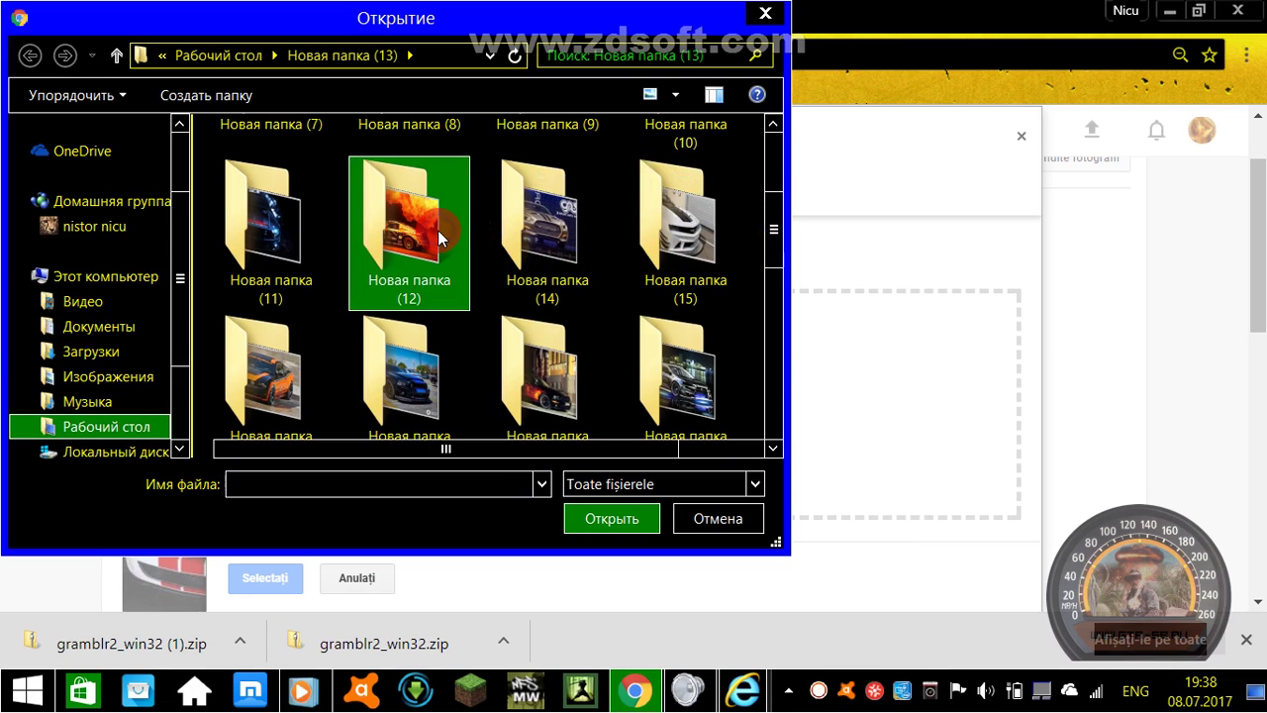
double_click(440, 238)
left_click(311, 197)
left_click(618, 523)
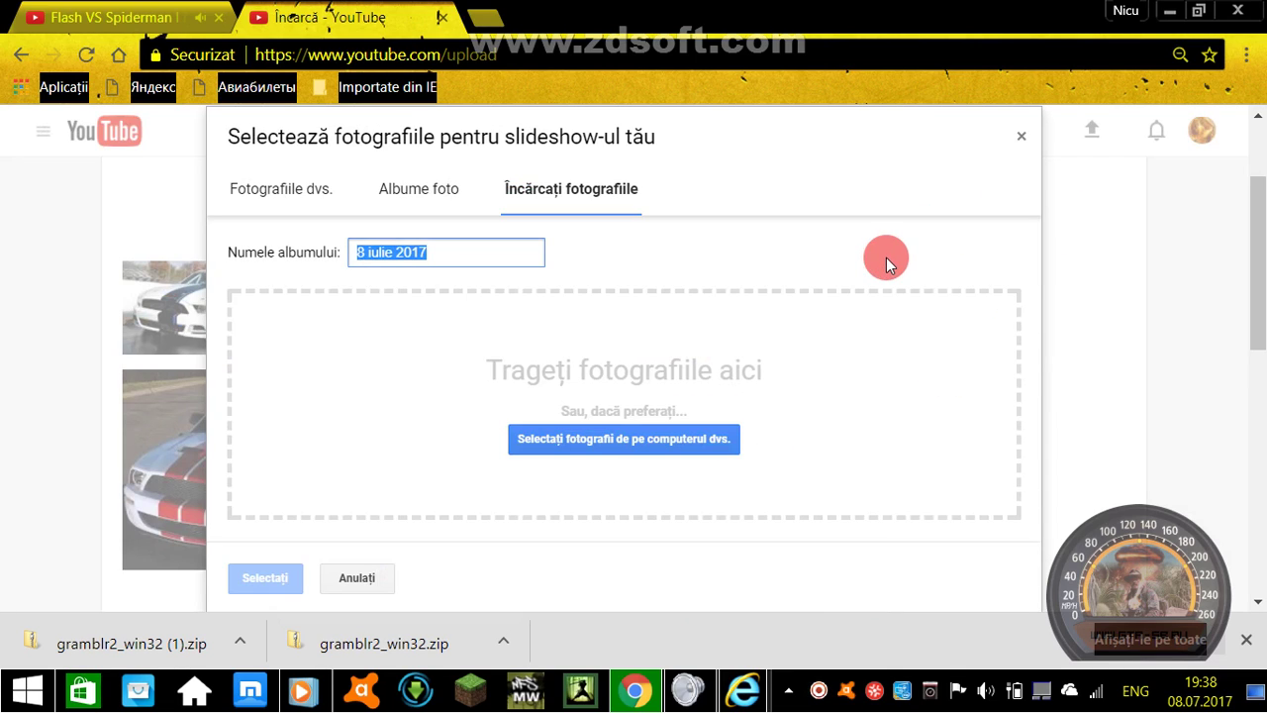
Step: Upload the "scott-adkins-in-the-expendables-full-hd-wallpaper" picture from "Новая папка (32)" inside the Desktop folder "Новая папка (13)" and review the added slideshow photos
left_click(582, 458)
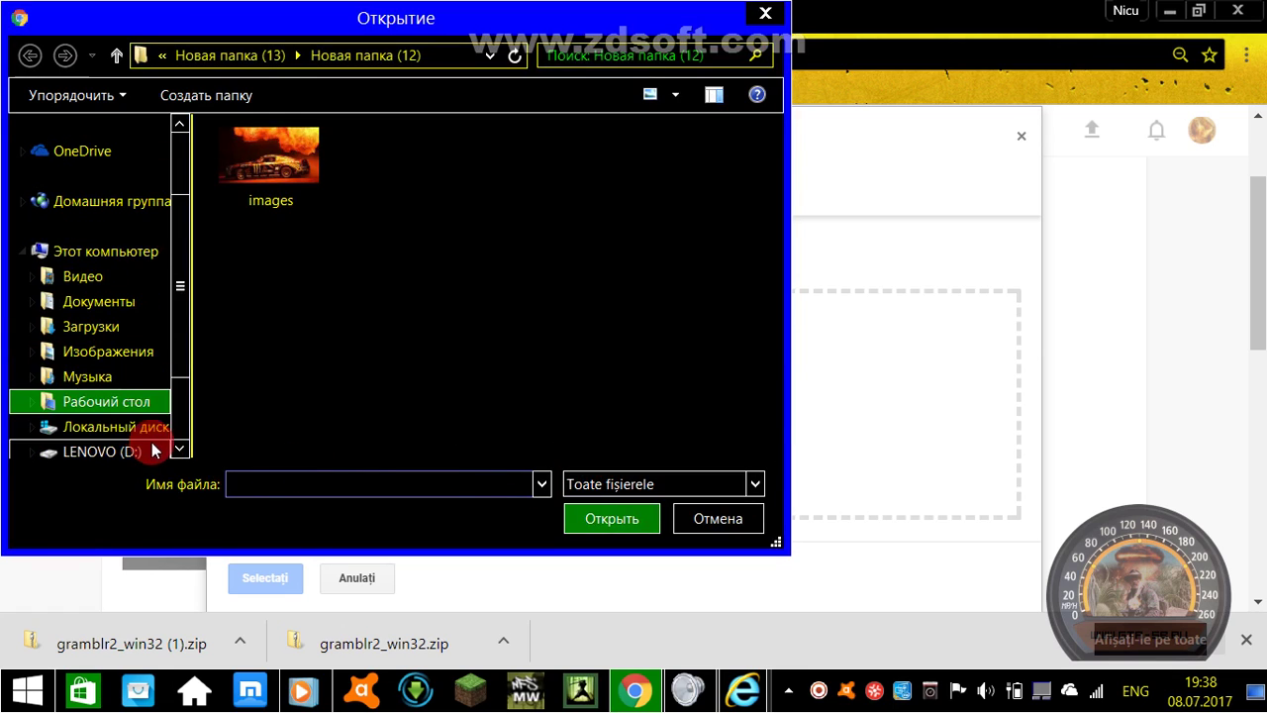
left_click(125, 404)
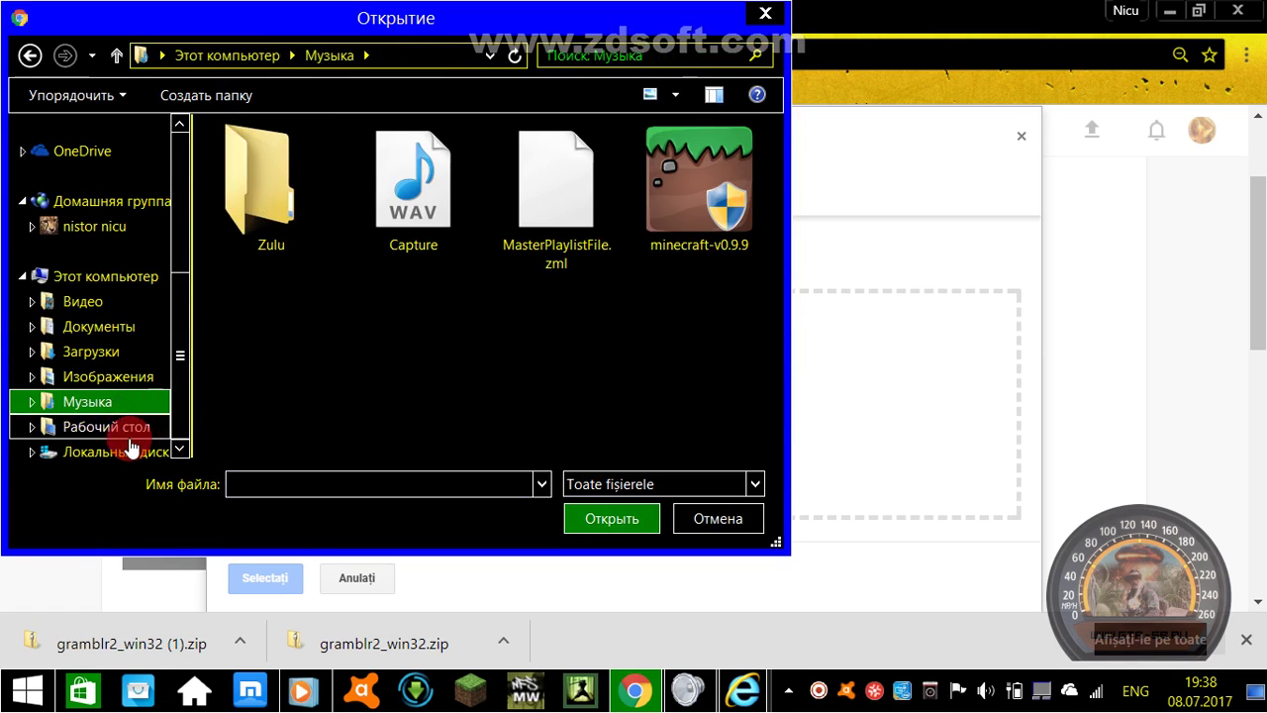
left_click(131, 386)
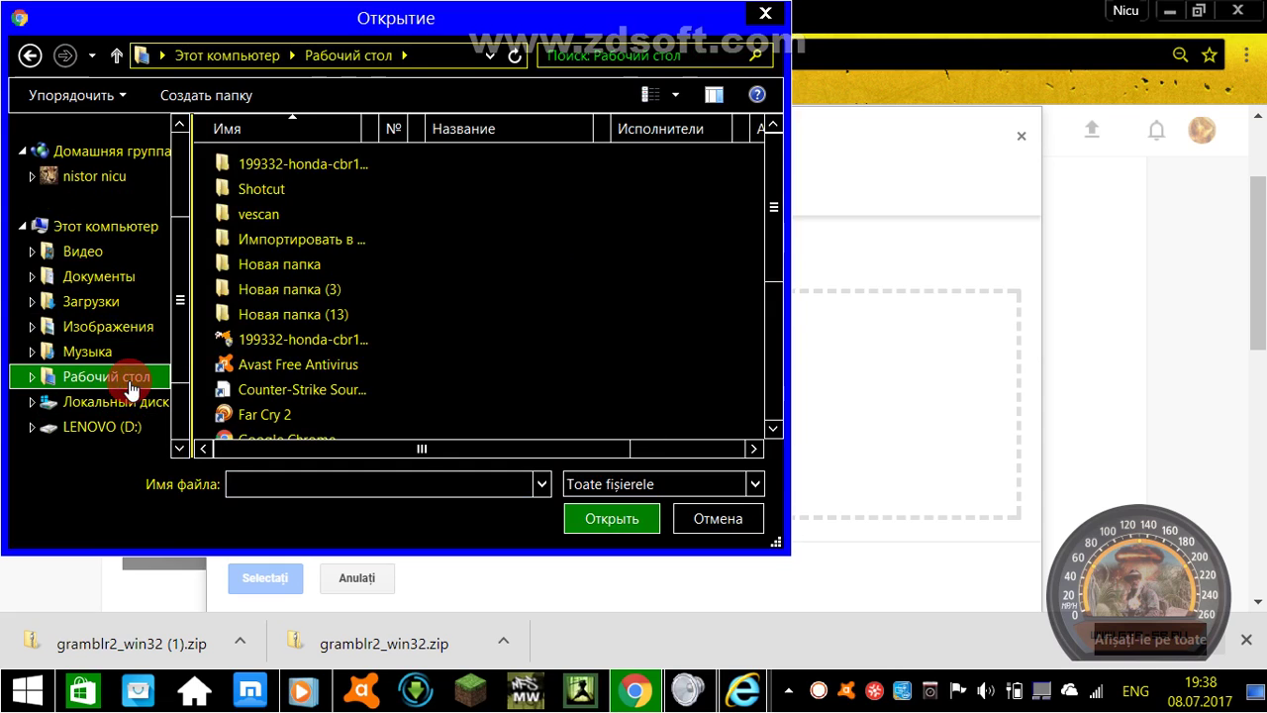
double_click(391, 314)
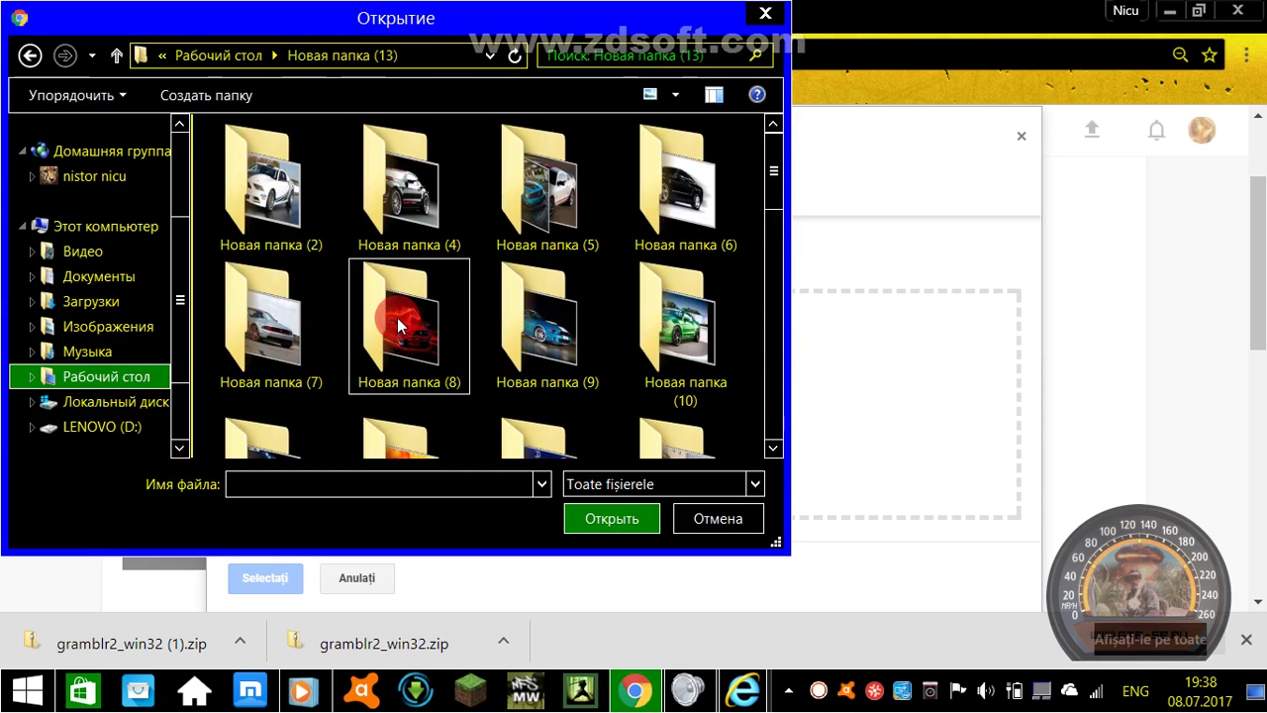
left_click_drag(767, 193, 767, 438)
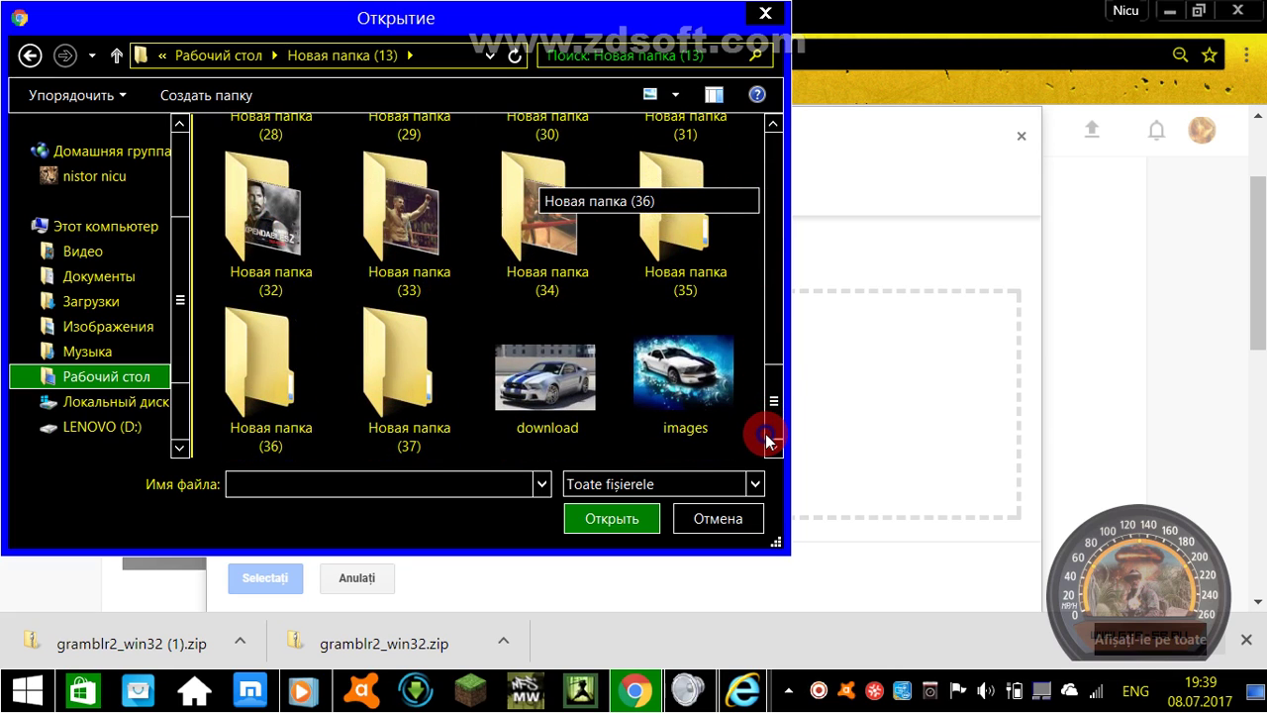
double_click(322, 254)
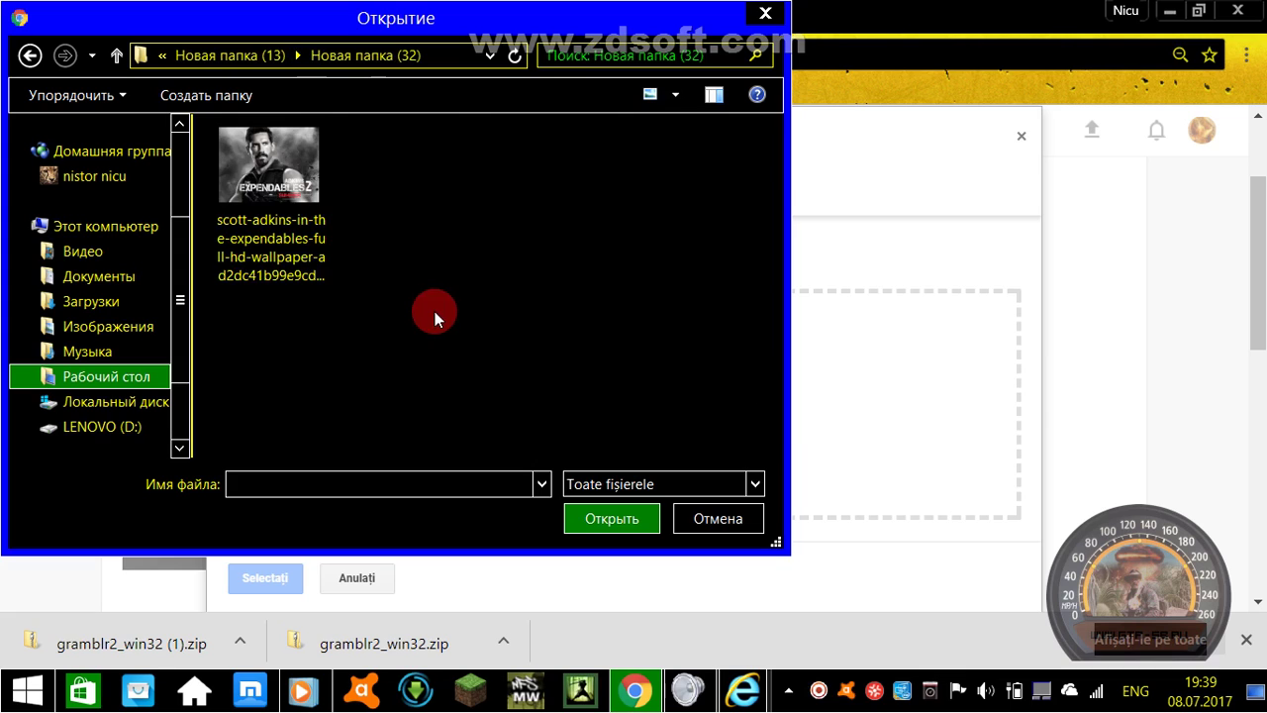
left_click(234, 193)
left_click(586, 517)
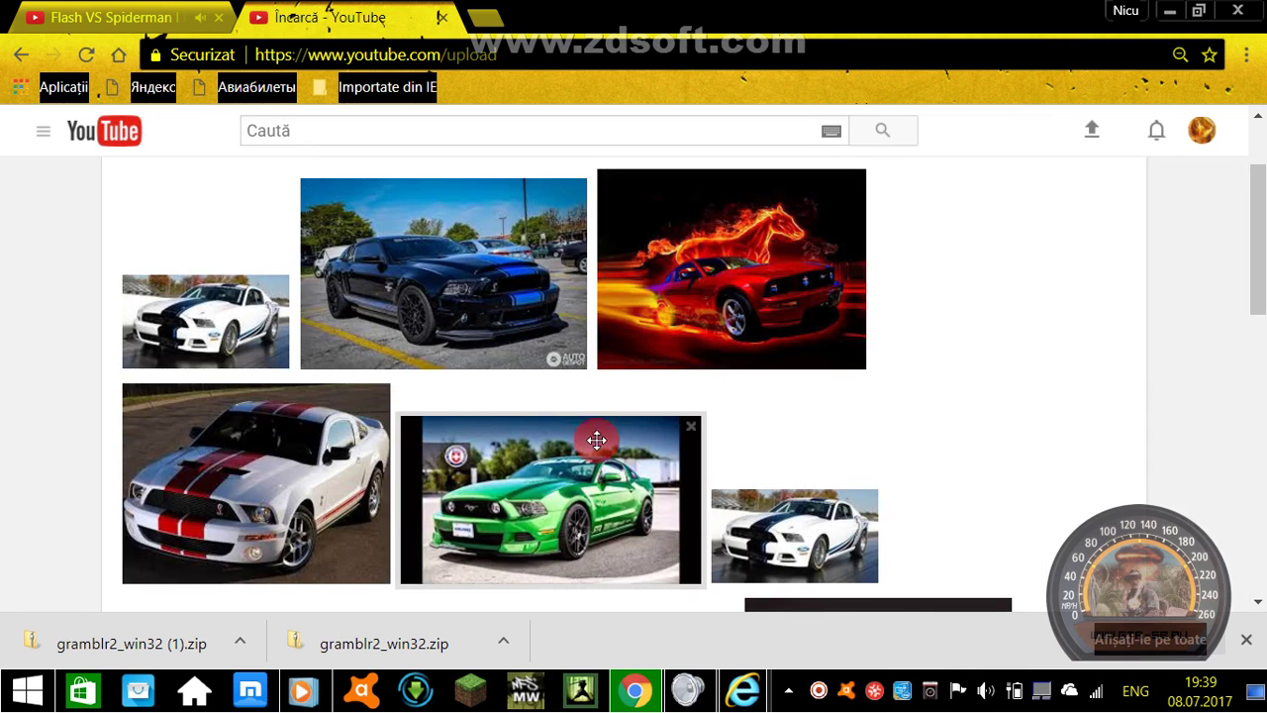
scroll(1024, 333, "down", 10)
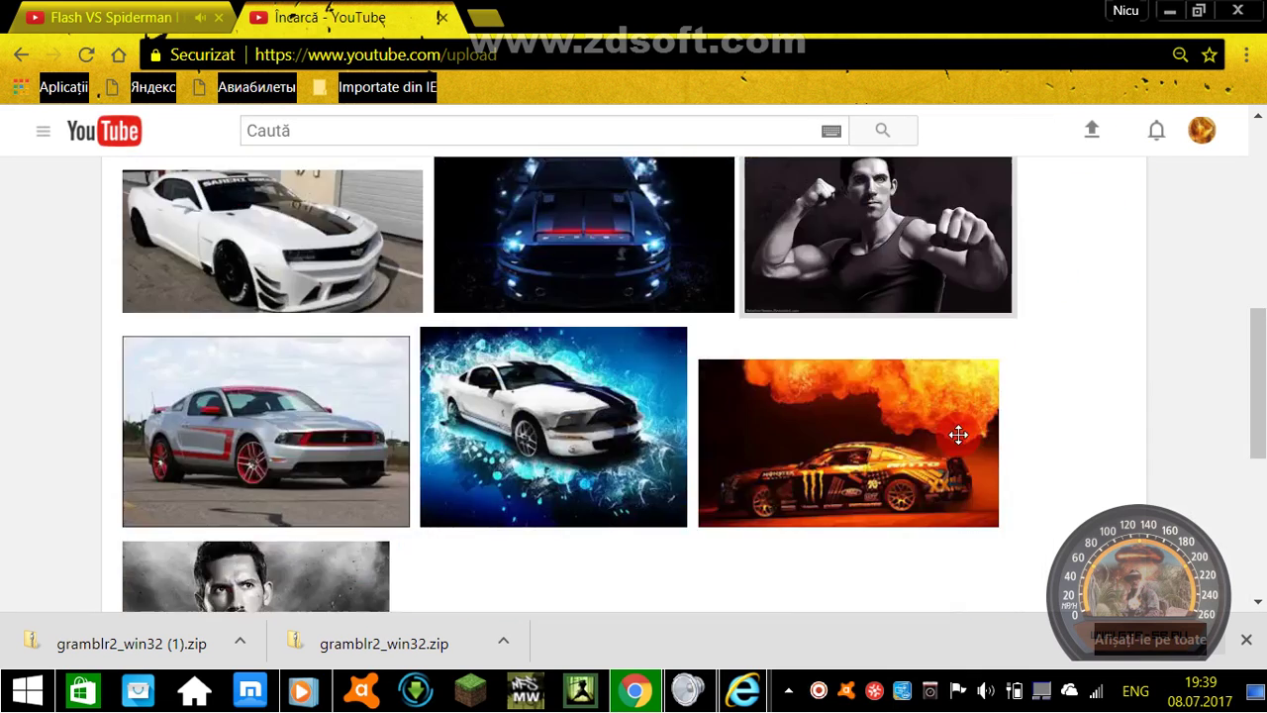
scroll(1089, 340, "up", 10)
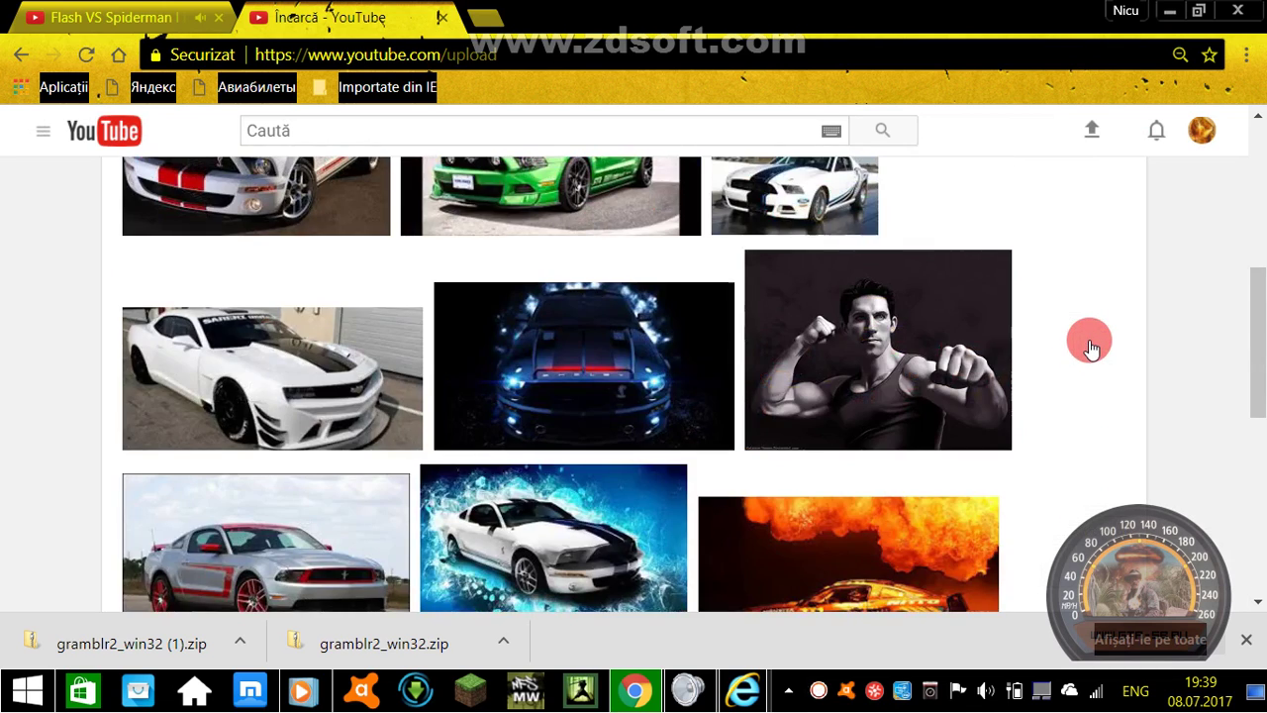
Step: Upload the picture "images" from "Новая папка (6)" inside the Desktop folder "Новая папка (13)" to the slideshow
left_click(1065, 266)
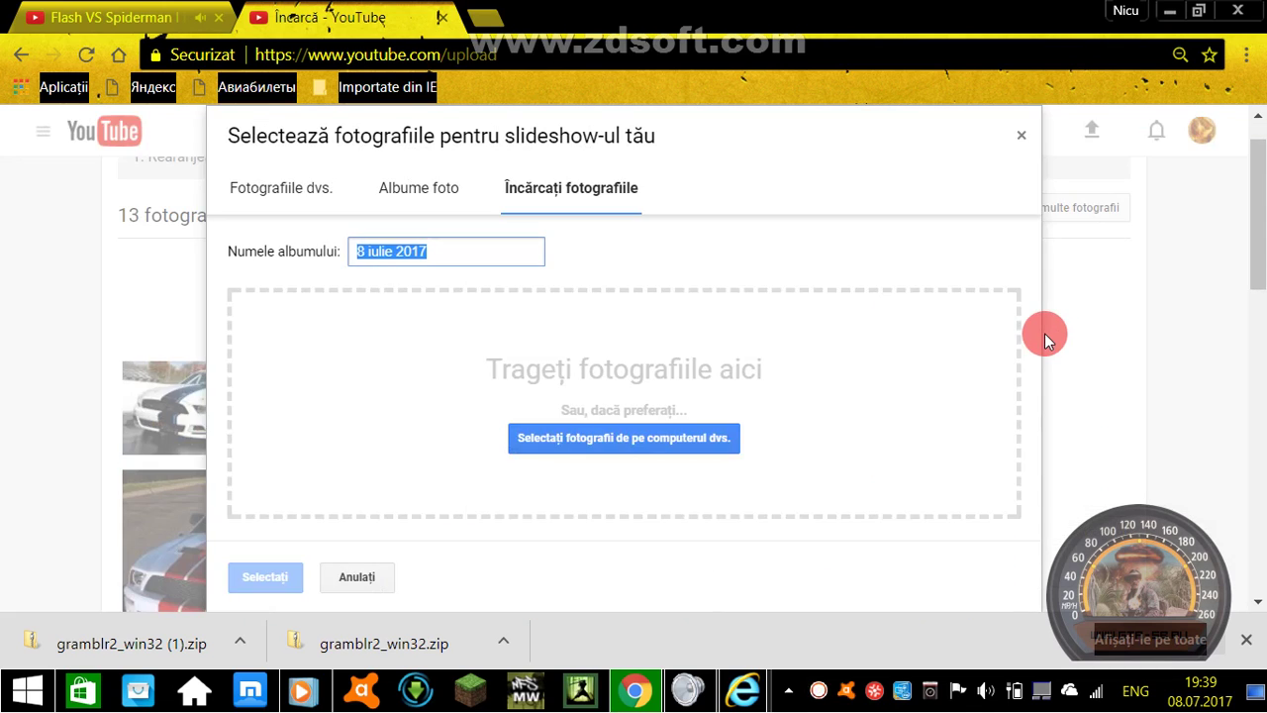
left_click(630, 438)
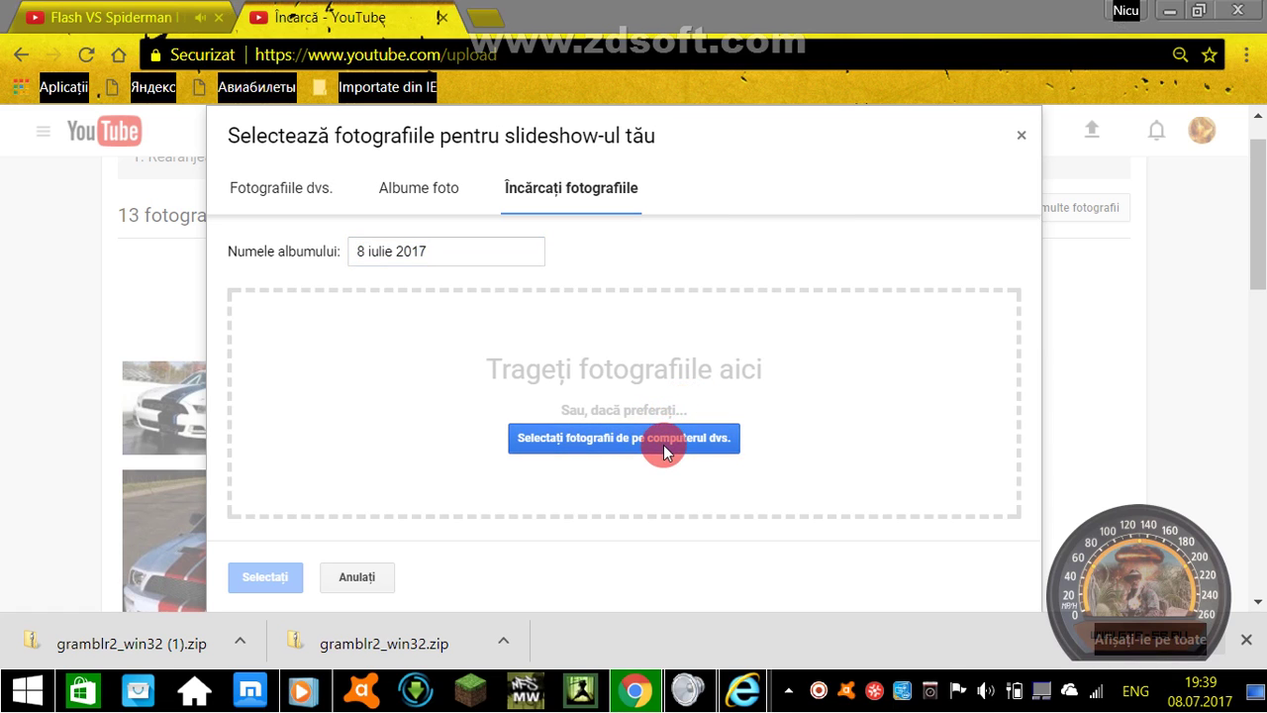
left_click(663, 448)
left_click(62, 401)
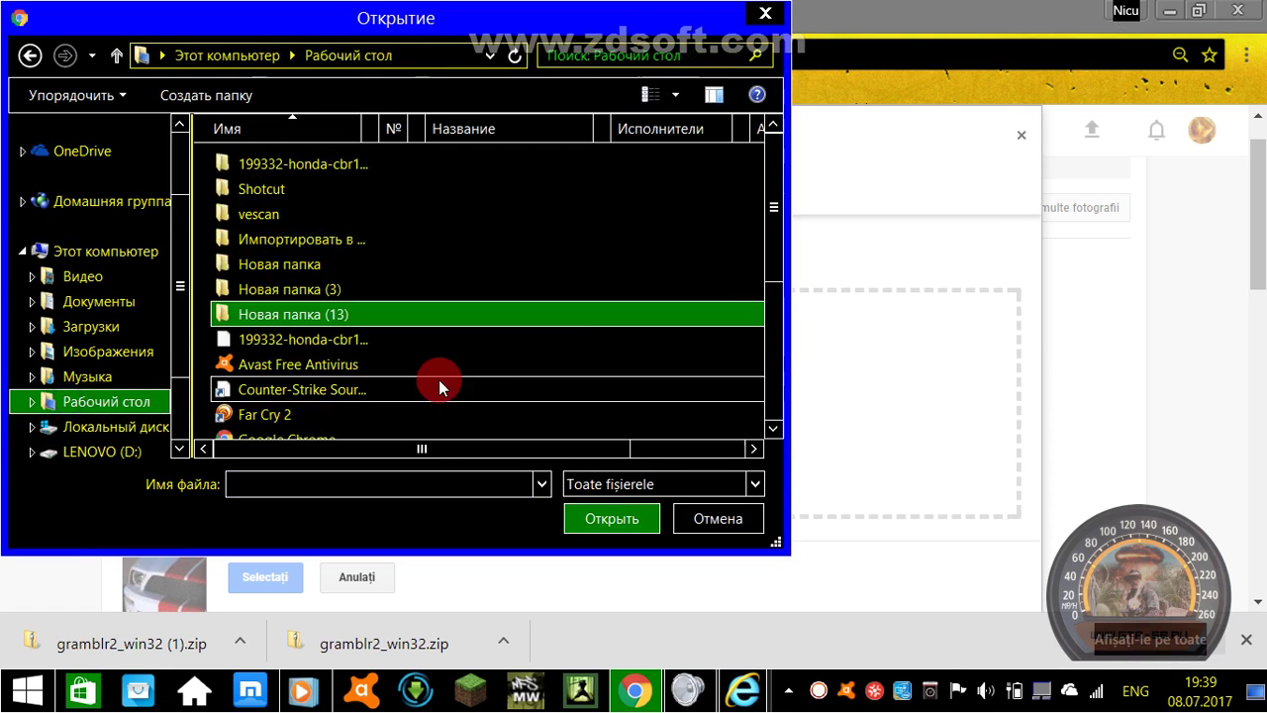
key("super+d")
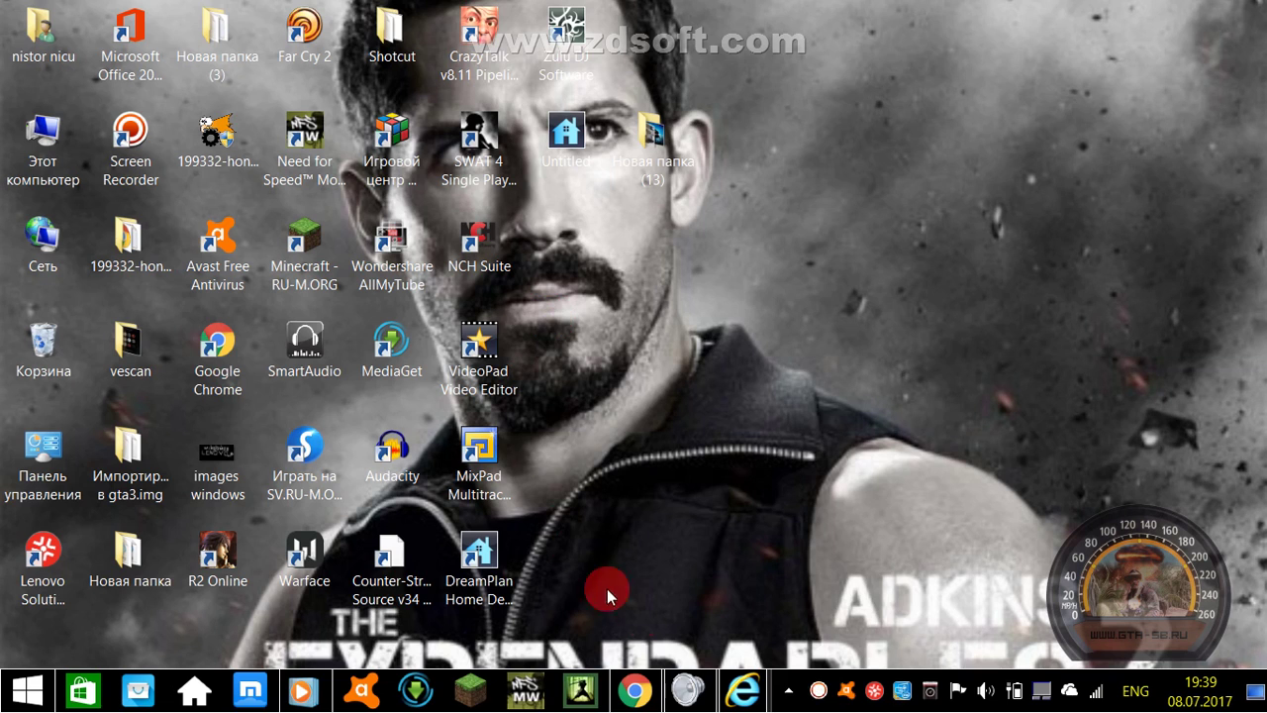
left_click(631, 689)
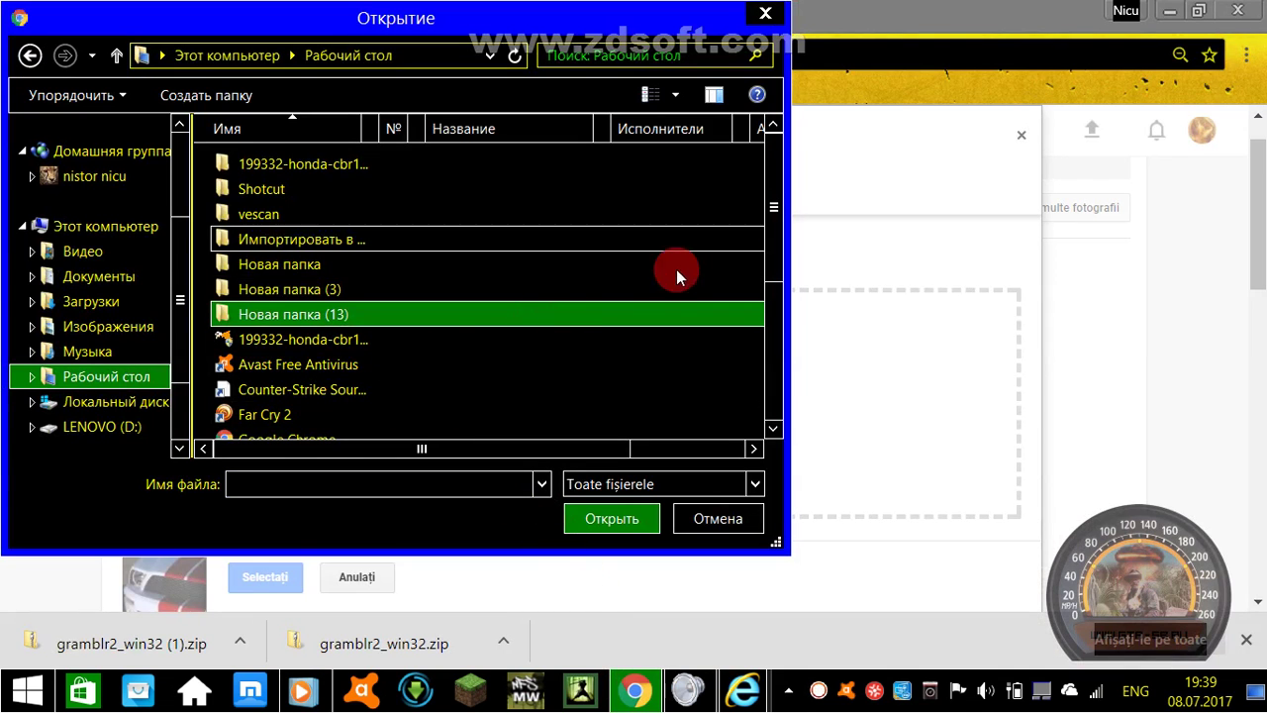
double_click(569, 327)
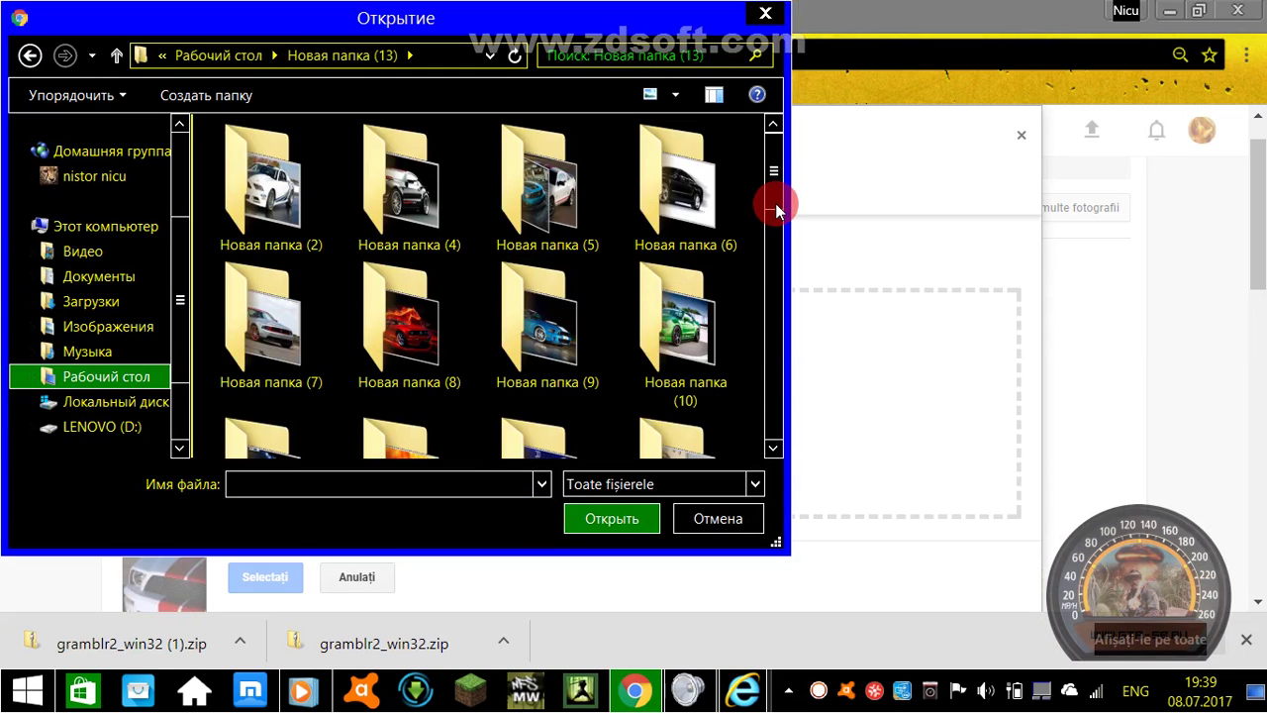
scroll(758, 283, "down", 5)
scroll(762, 288, "up", 5)
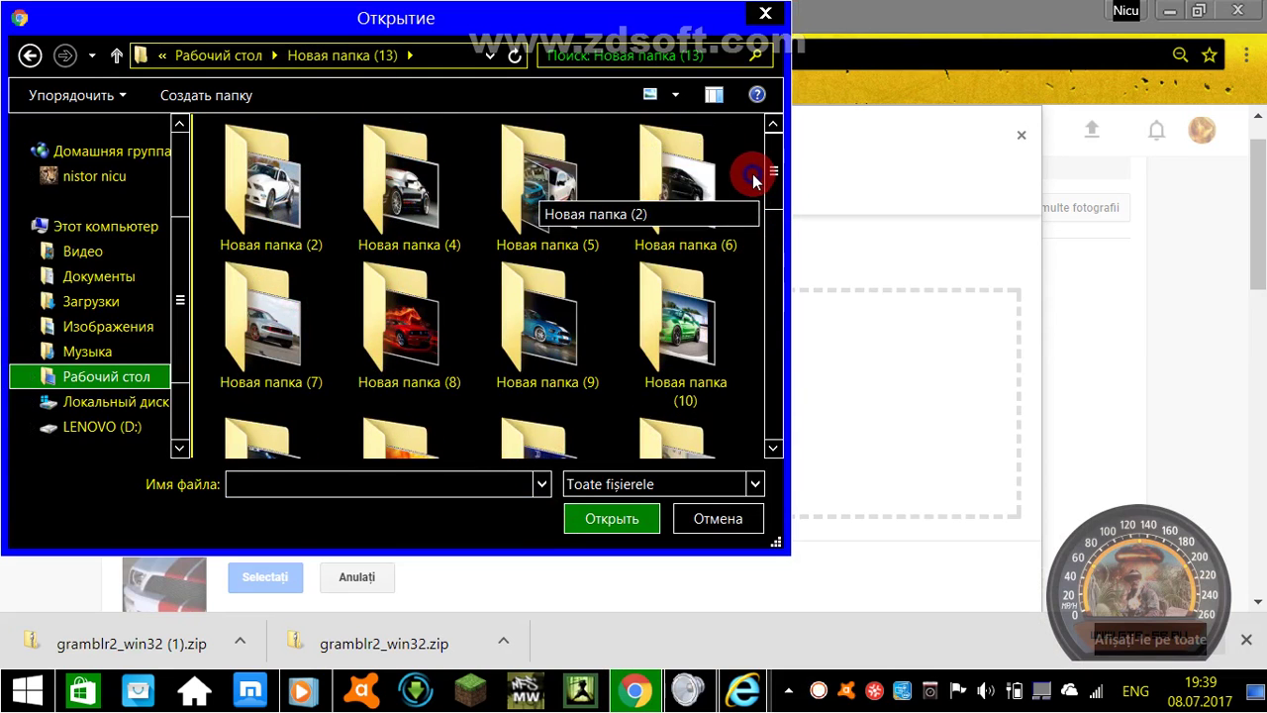
double_click(681, 187)
left_click(239, 185)
left_click(594, 517)
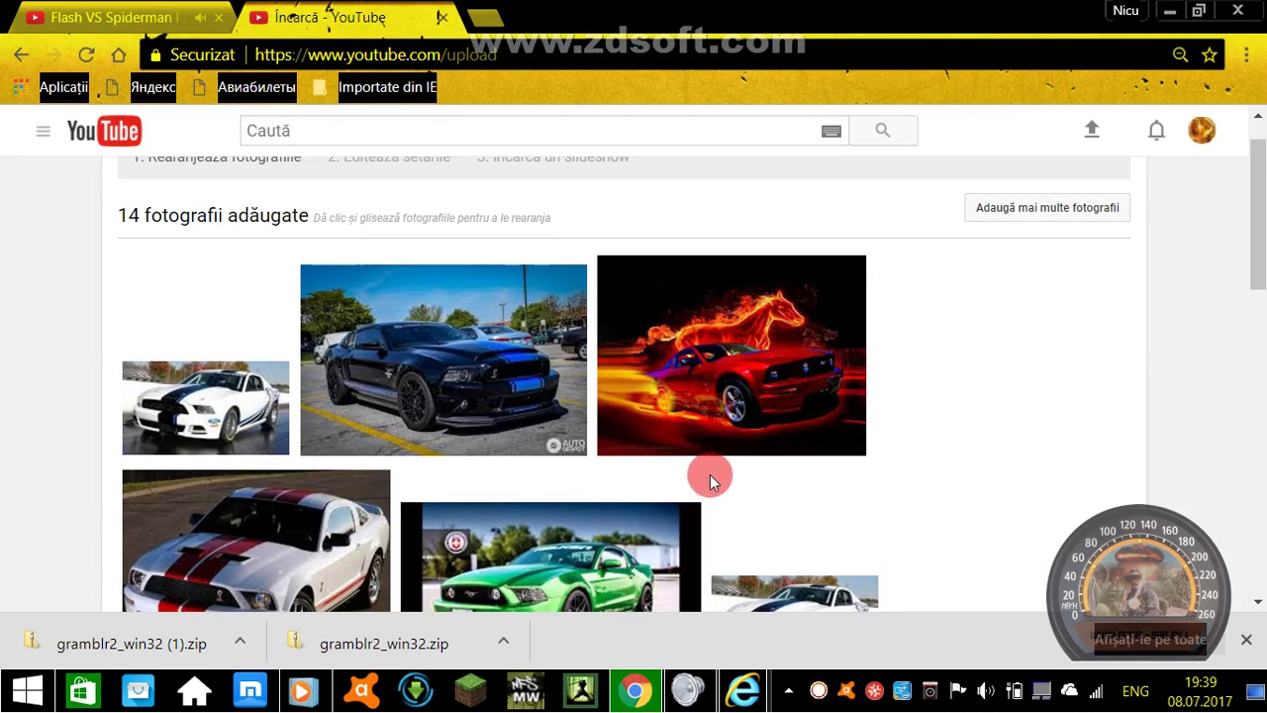
Step: Add the picture "images" from "Новая папка (26)" inside the Desktop folder "Новая папка (13)" to the slideshow
left_click_drag(1258, 267, 1180, 205)
left_click(1015, 262)
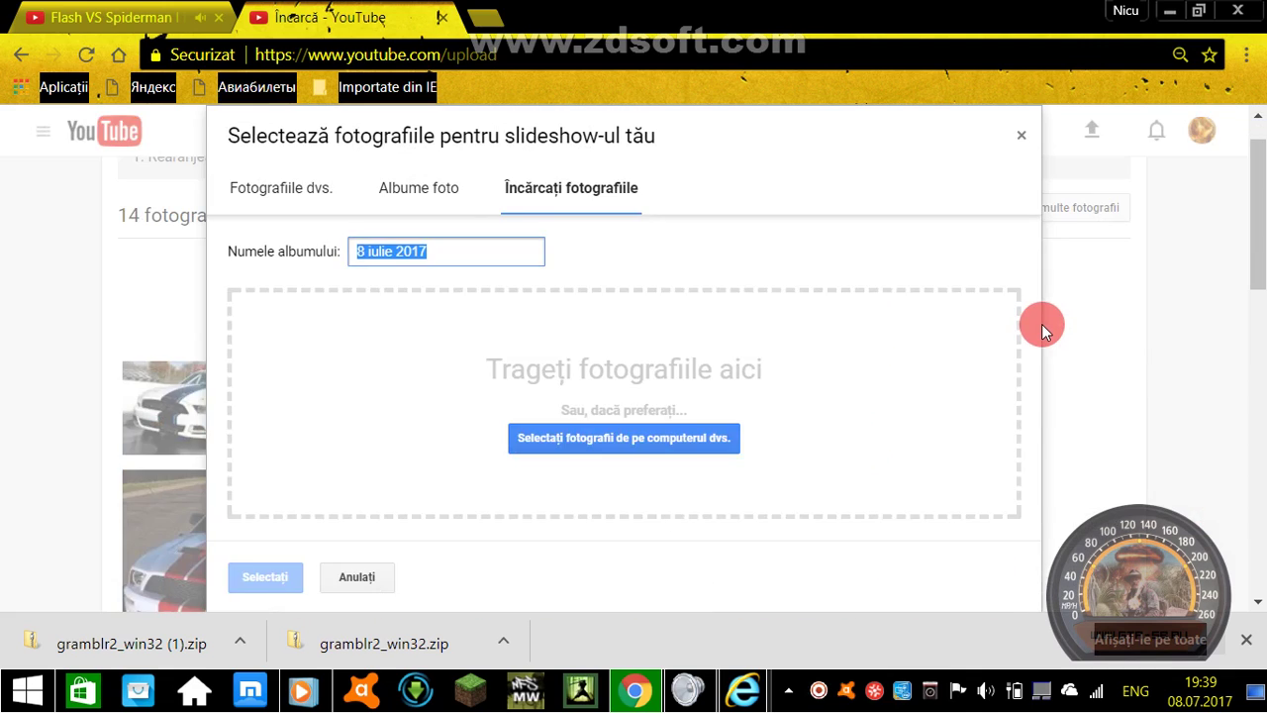
left_click(583, 441)
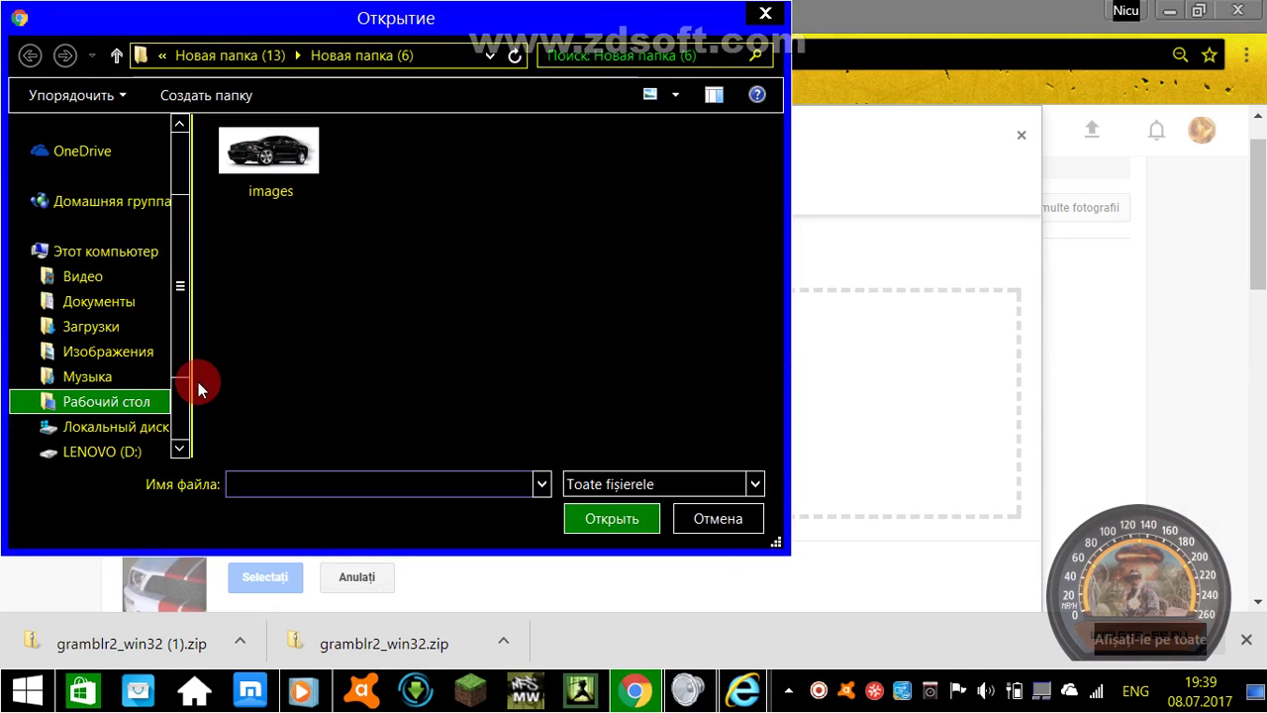
left_click(136, 400)
left_click(136, 424)
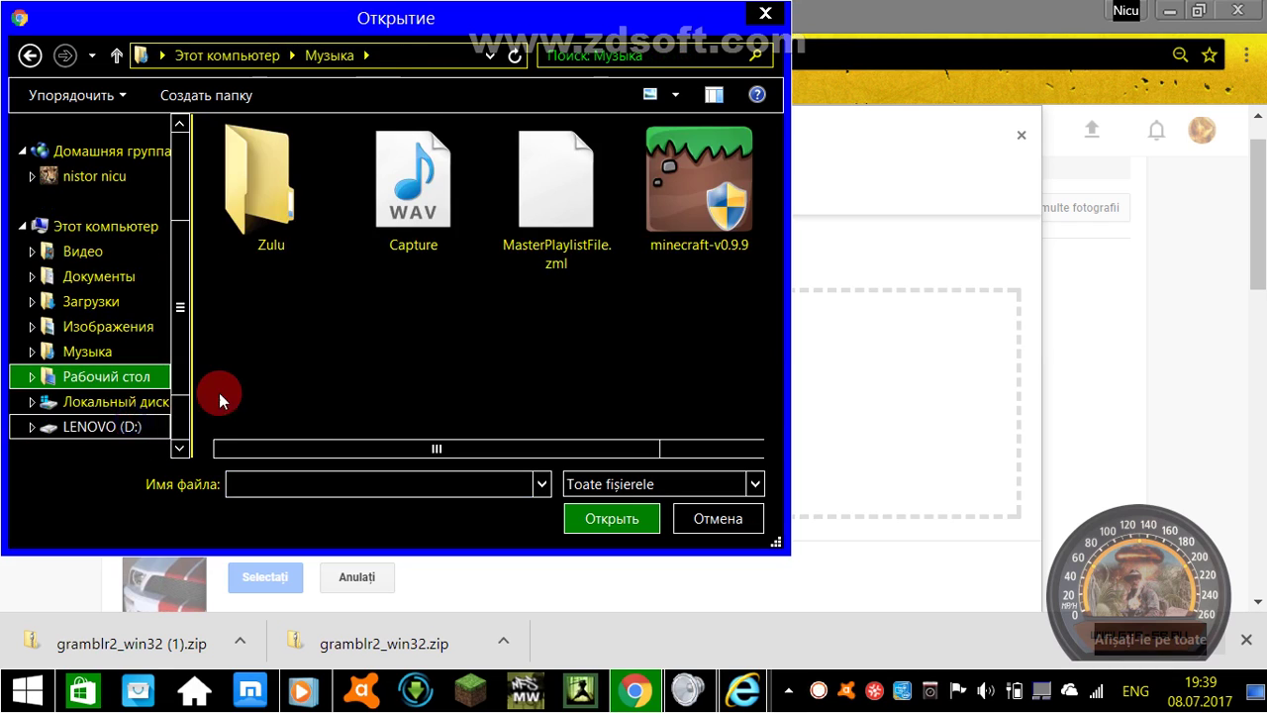
double_click(393, 315)
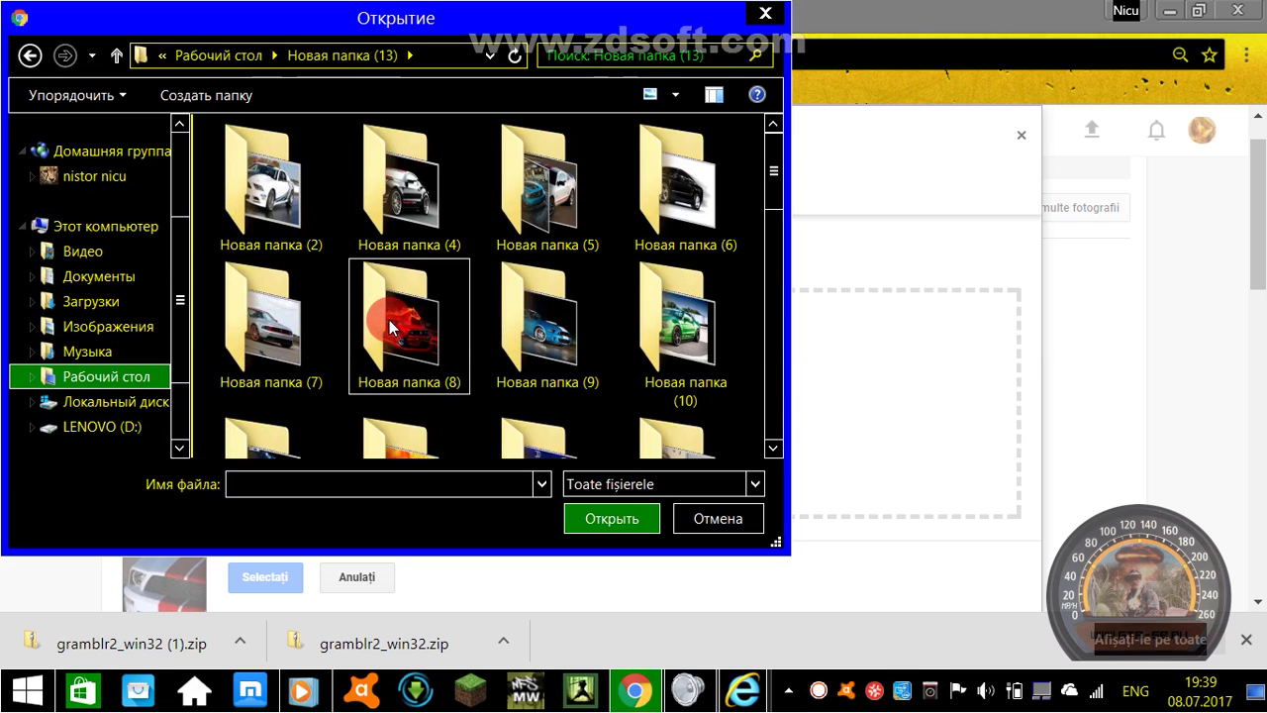
left_click_drag(770, 203, 767, 365)
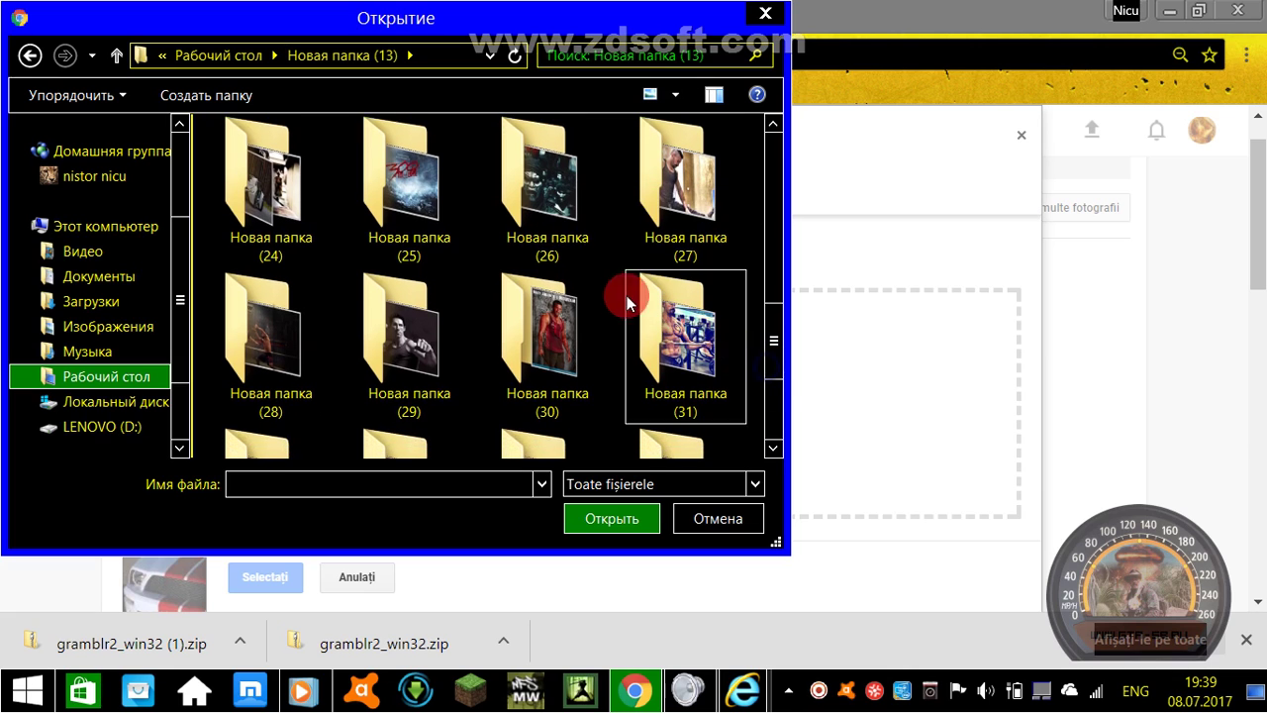
double_click(551, 238)
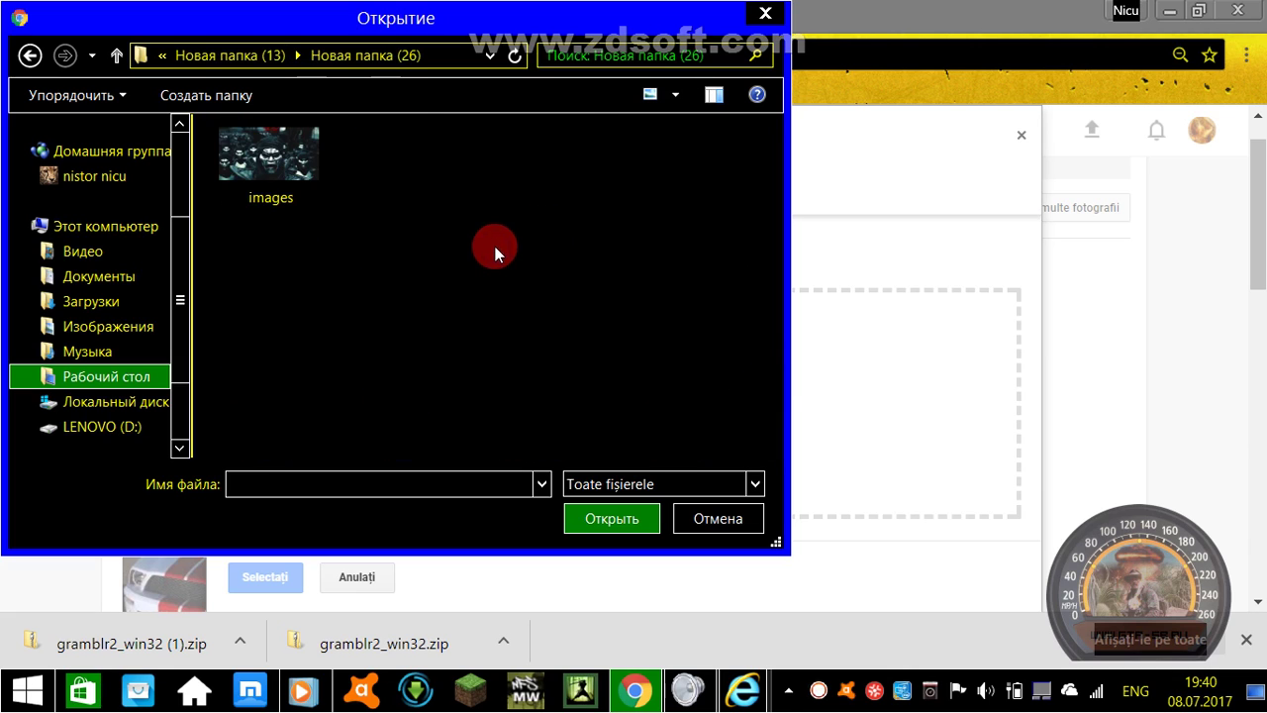
left_click(220, 158)
left_click(618, 517)
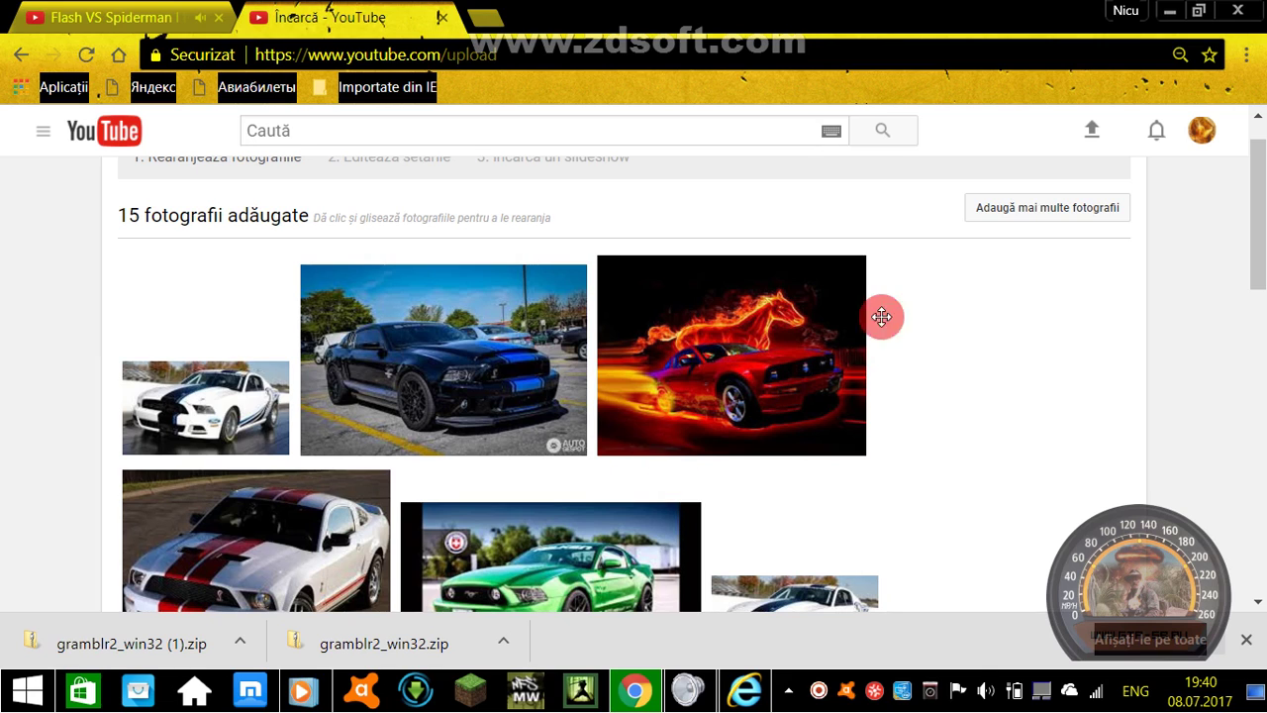
Step: Try to upload the file "Untitled" stored directly on the Desktop to the slideshow
left_click(992, 212)
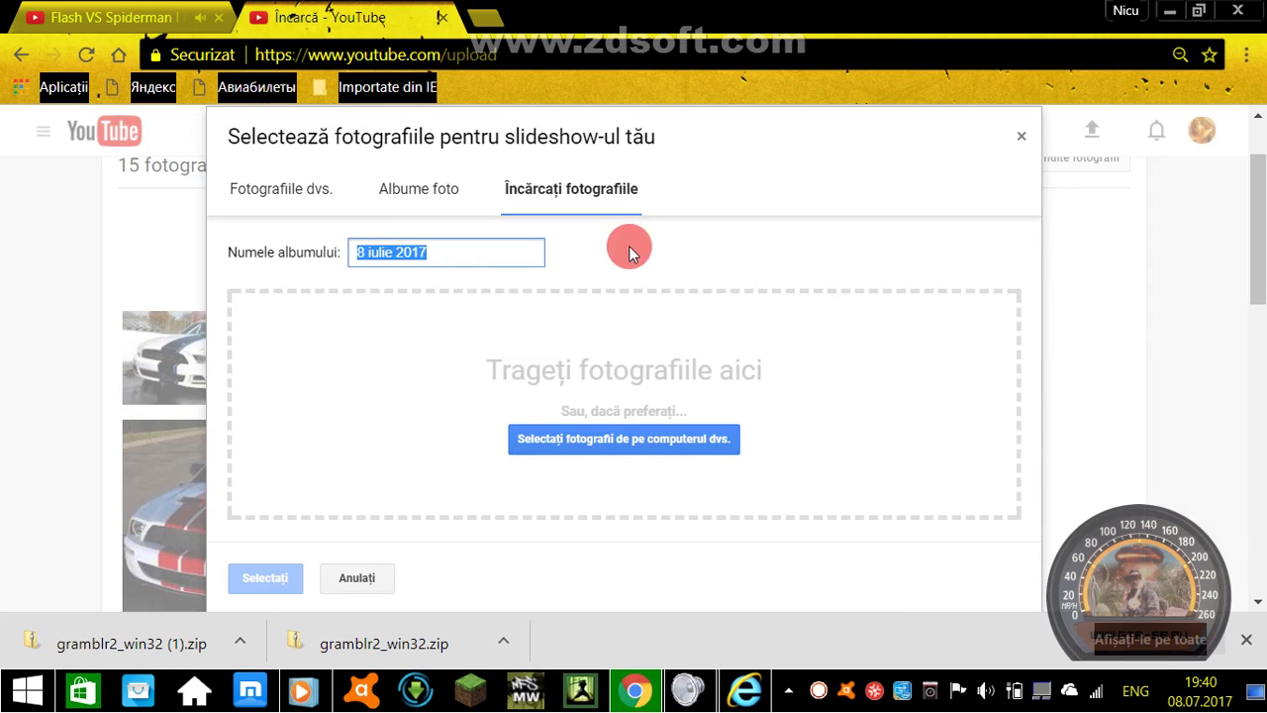
left_click(580, 441)
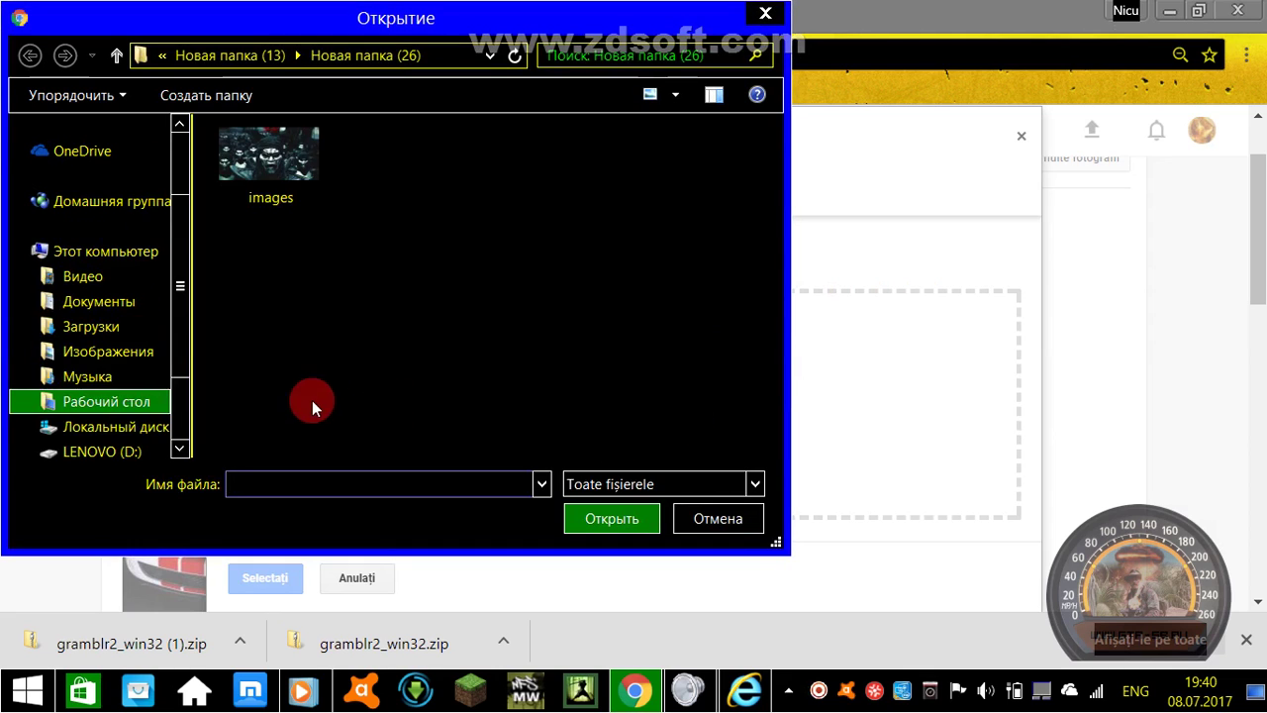
left_click(146, 421)
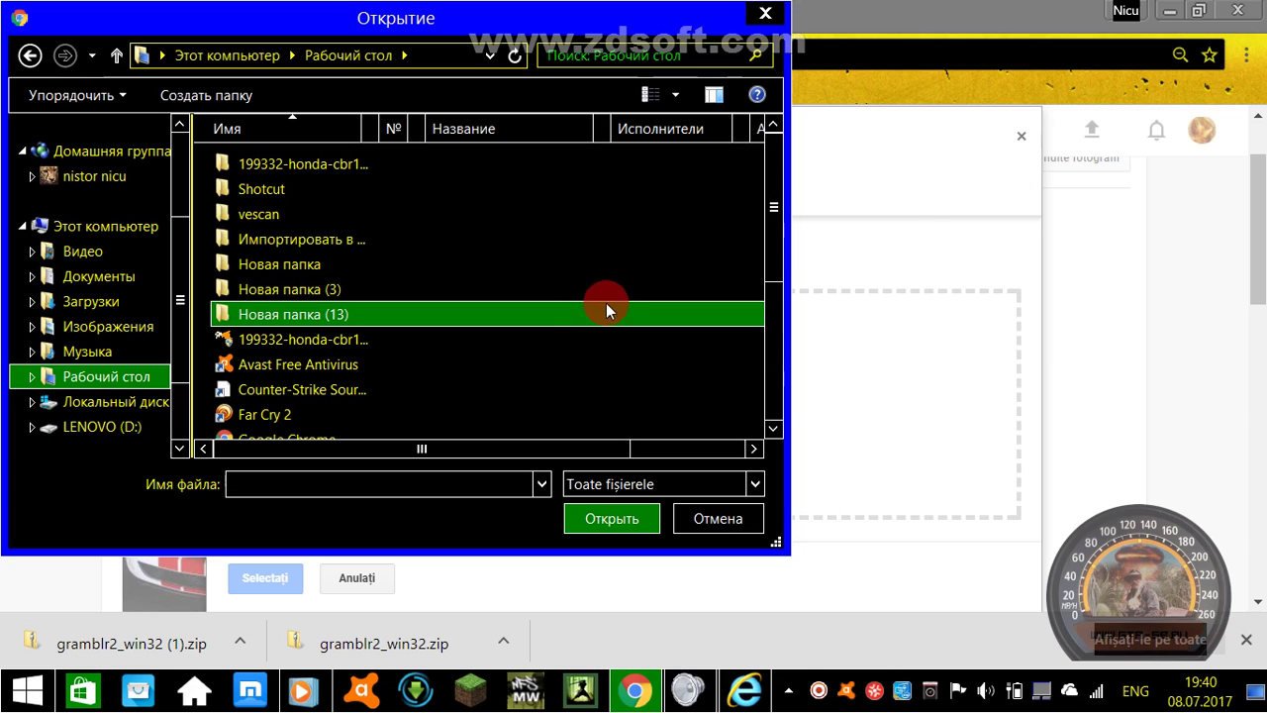
left_click_drag(772, 238, 754, 391)
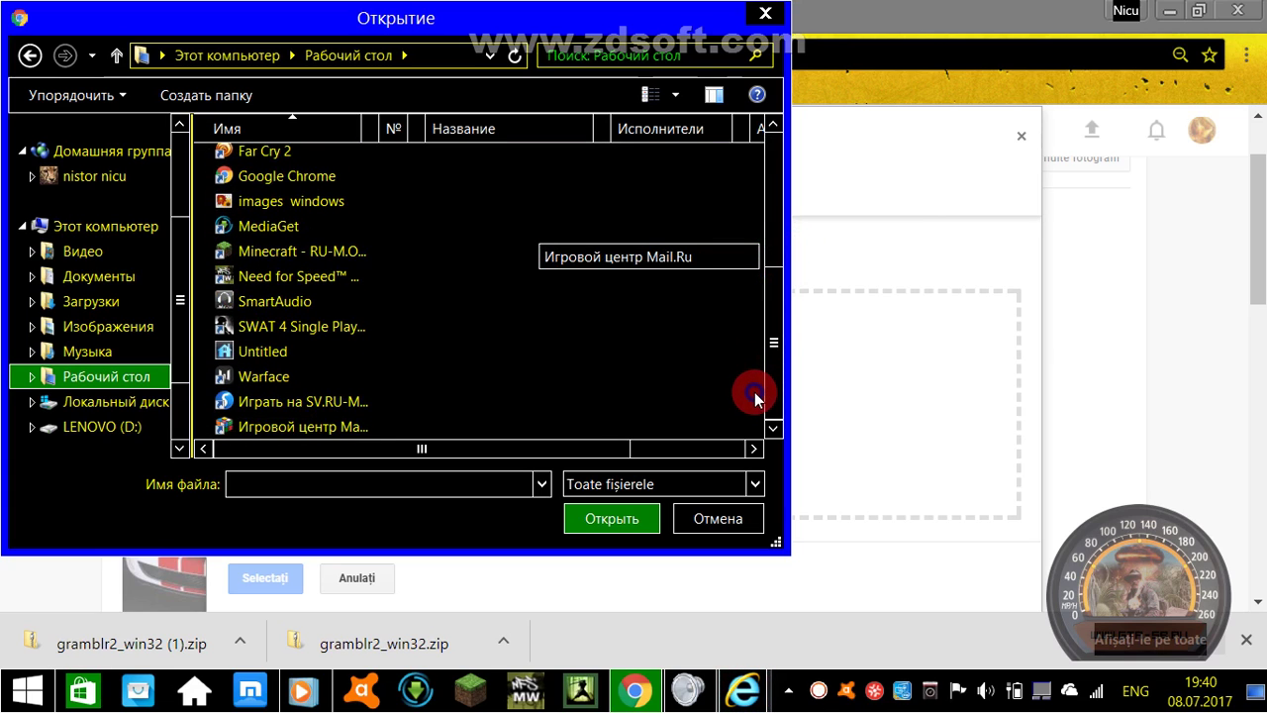
left_click(389, 352)
left_click(595, 520)
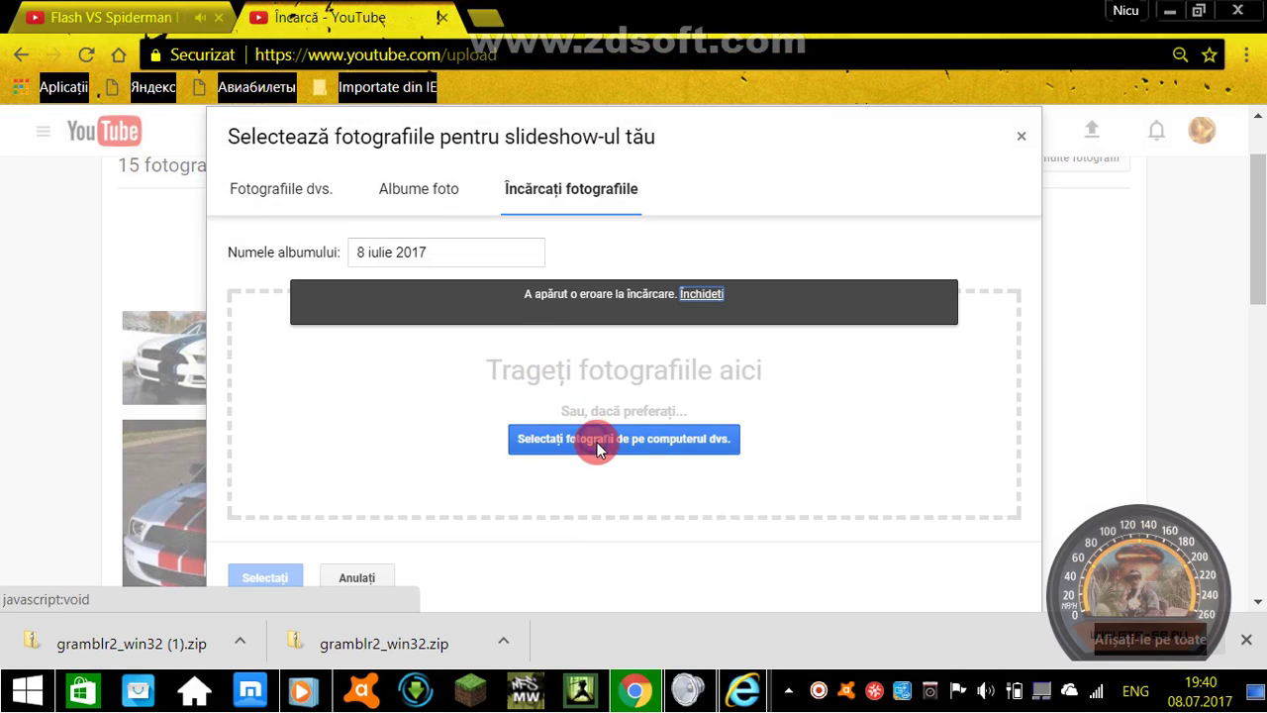
Step: Retry adding a file stored directly on the Desktop to the slideshow
left_click(594, 461)
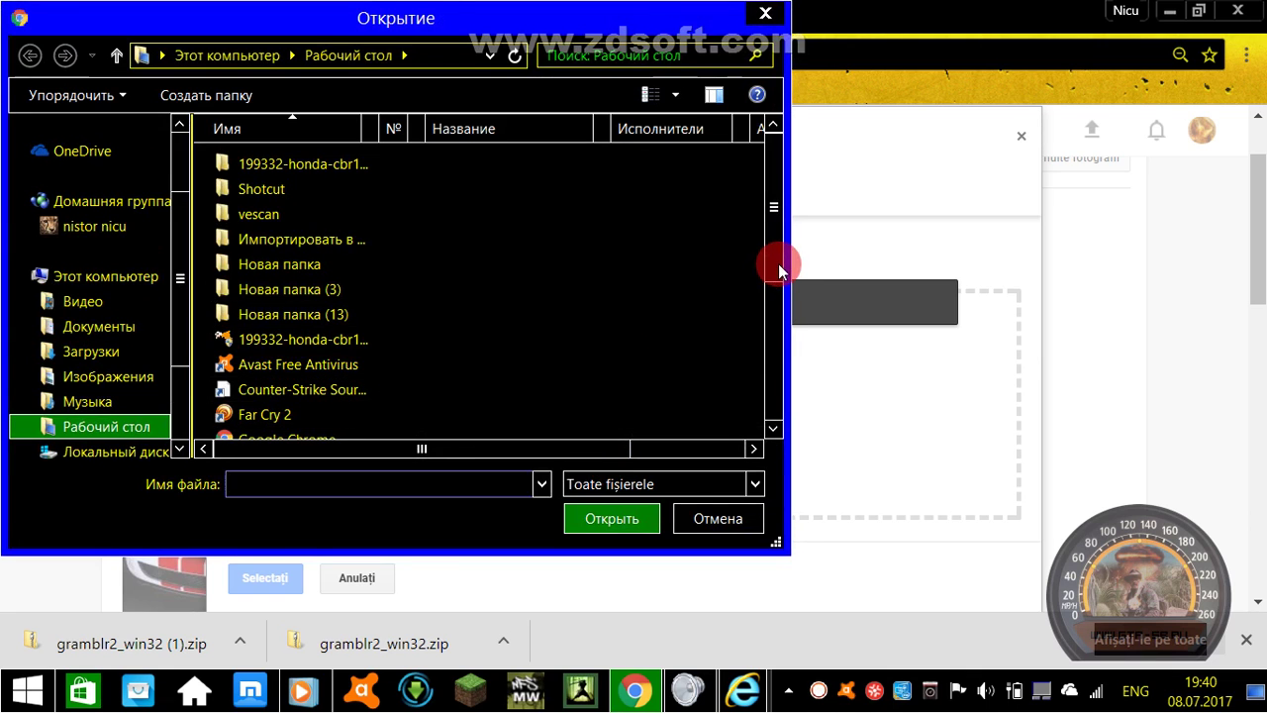
left_click_drag(769, 263, 758, 419)
left_click(339, 366)
left_click(611, 518)
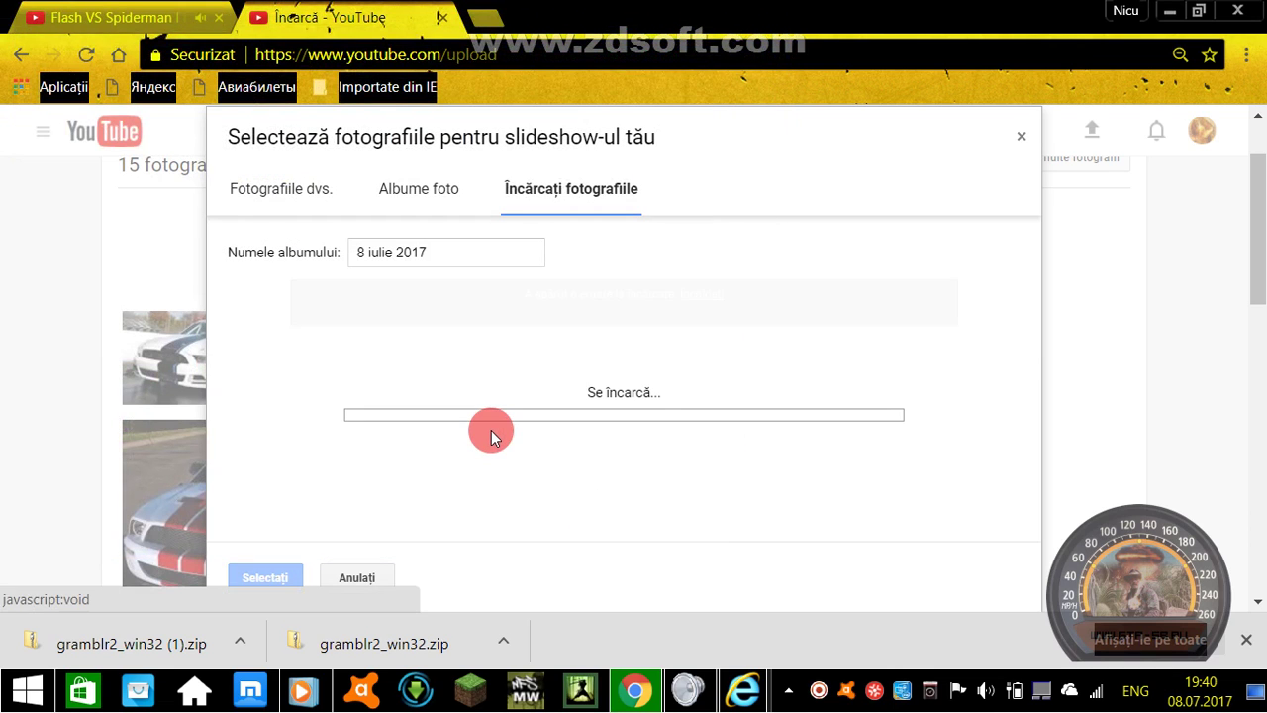
Step: Upload the picture "download" from "Новая папка (4)" inside the Desktop folder "Новая папка (13)" to the slideshow
left_click(551, 454)
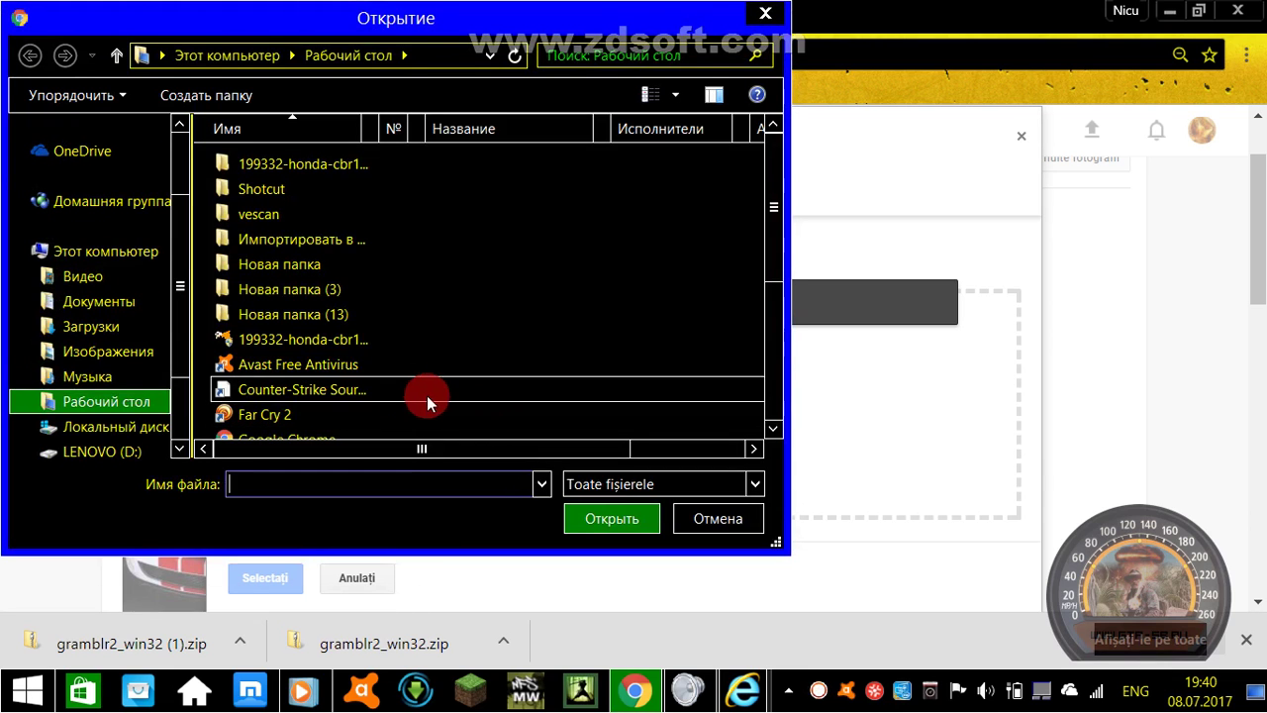
double_click(366, 315)
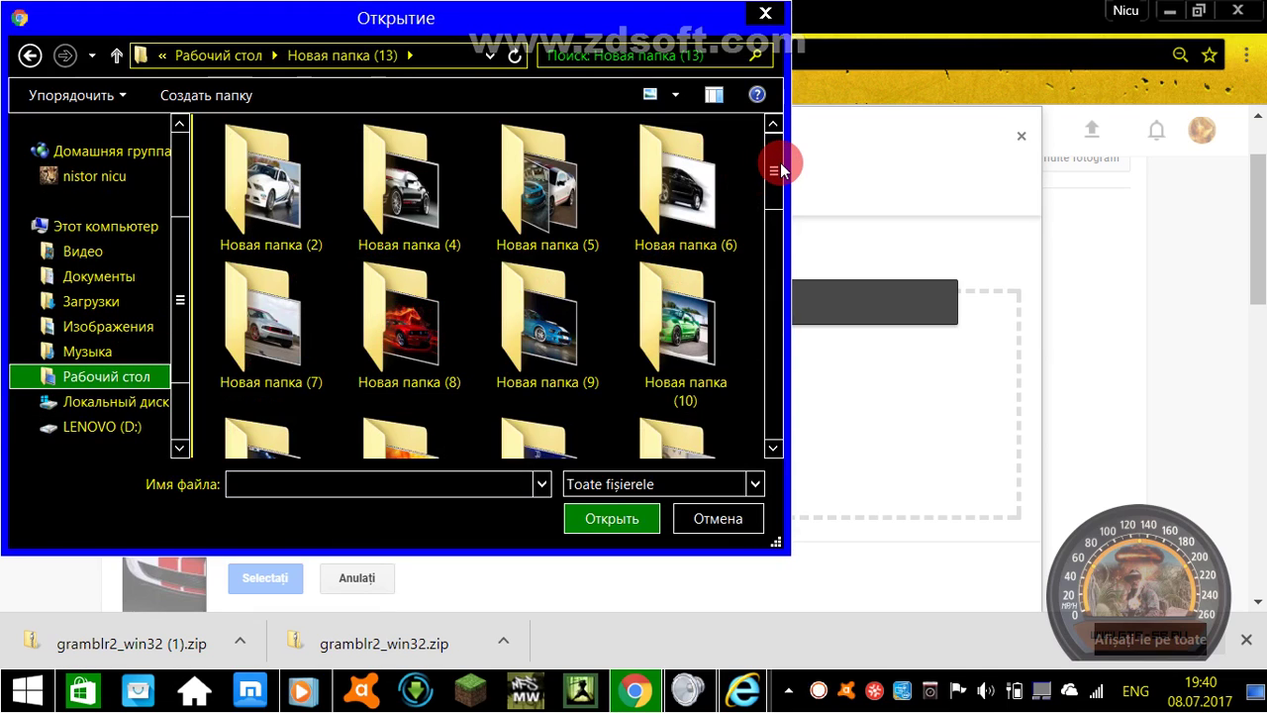
double_click(414, 203)
left_click(280, 190)
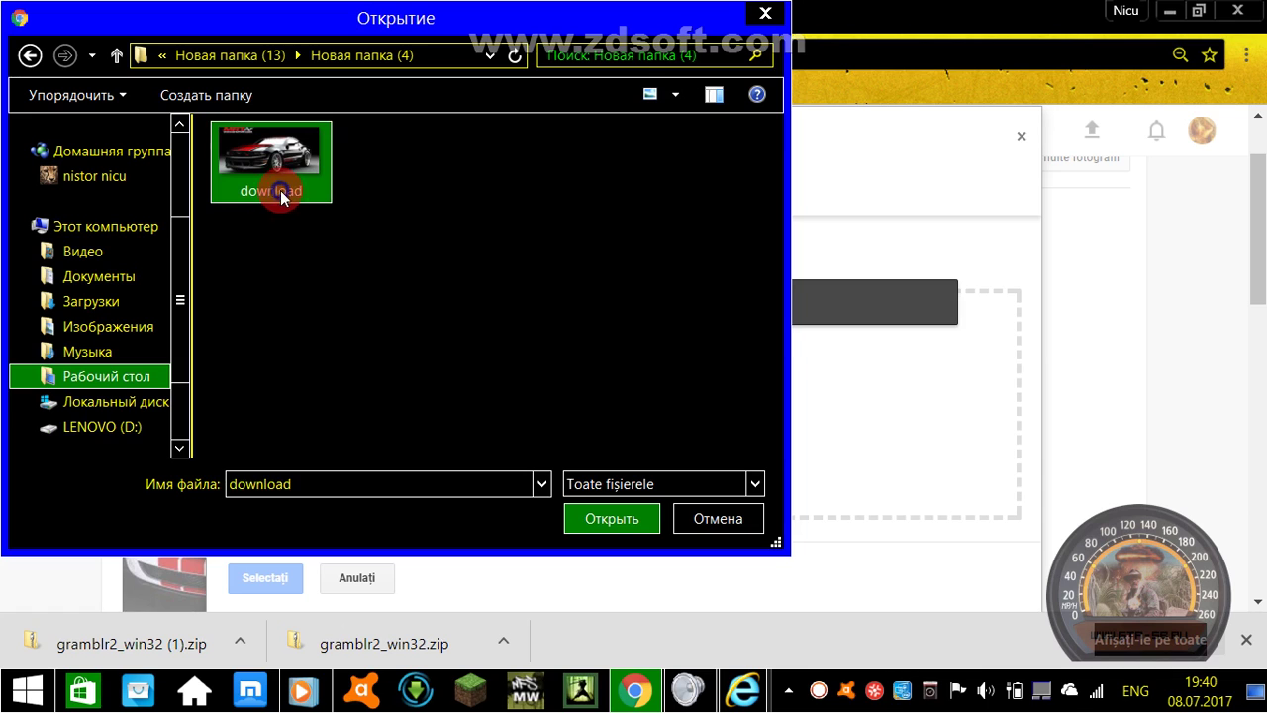
left_click(623, 516)
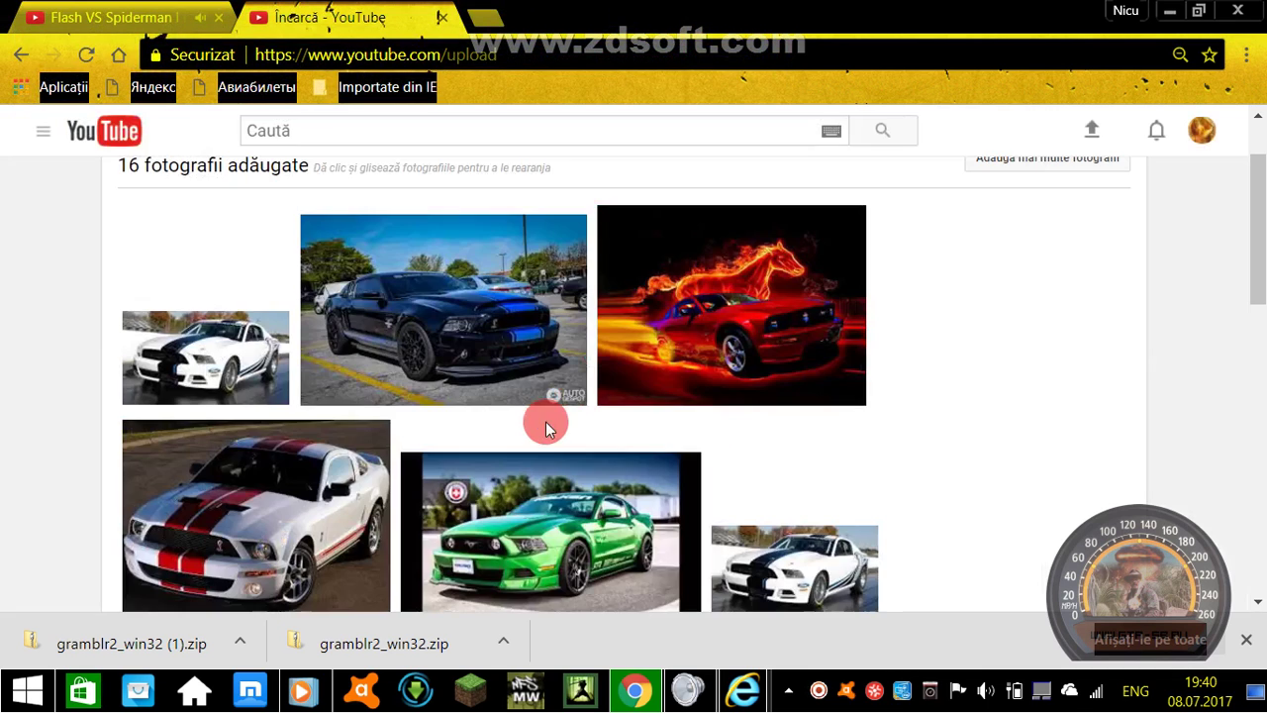
Step: Add the picture "Undisputed_Boyka" from "Новая папка (37)" inside the Desktop folder "Новая папка (13)" to the slideshow
left_click_drag(1249, 290, 1247, 226)
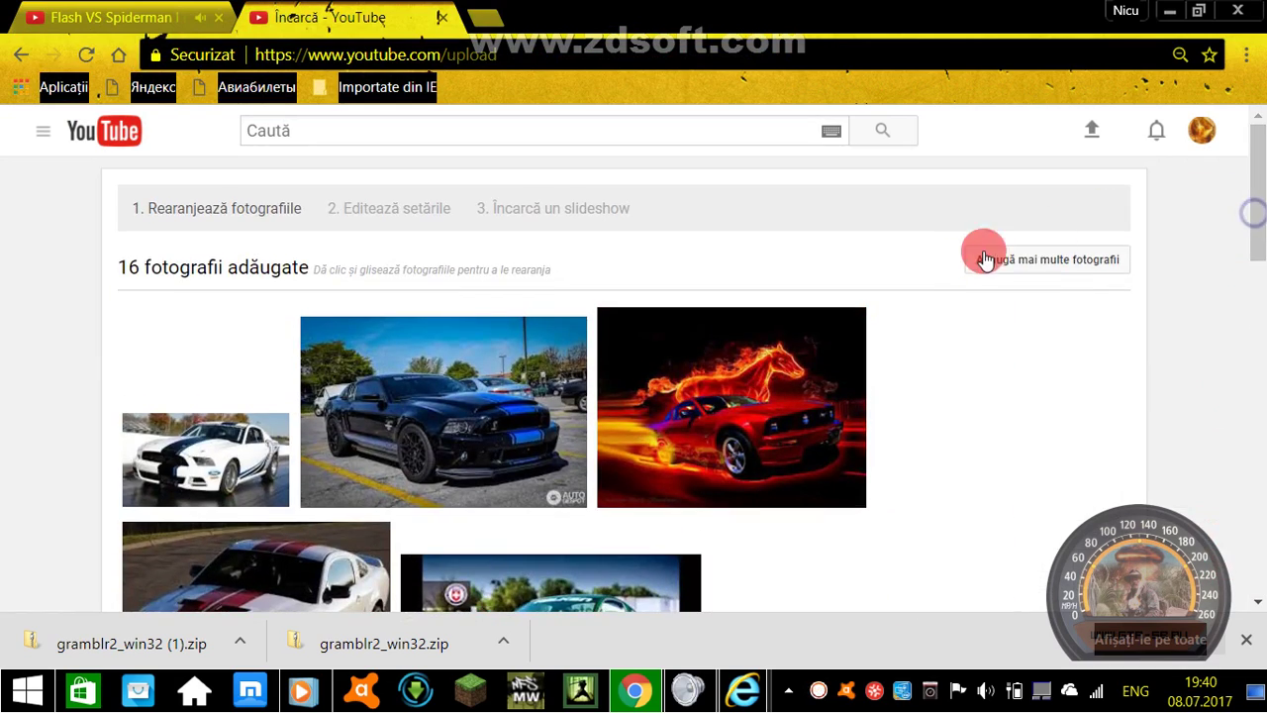
left_click(976, 262)
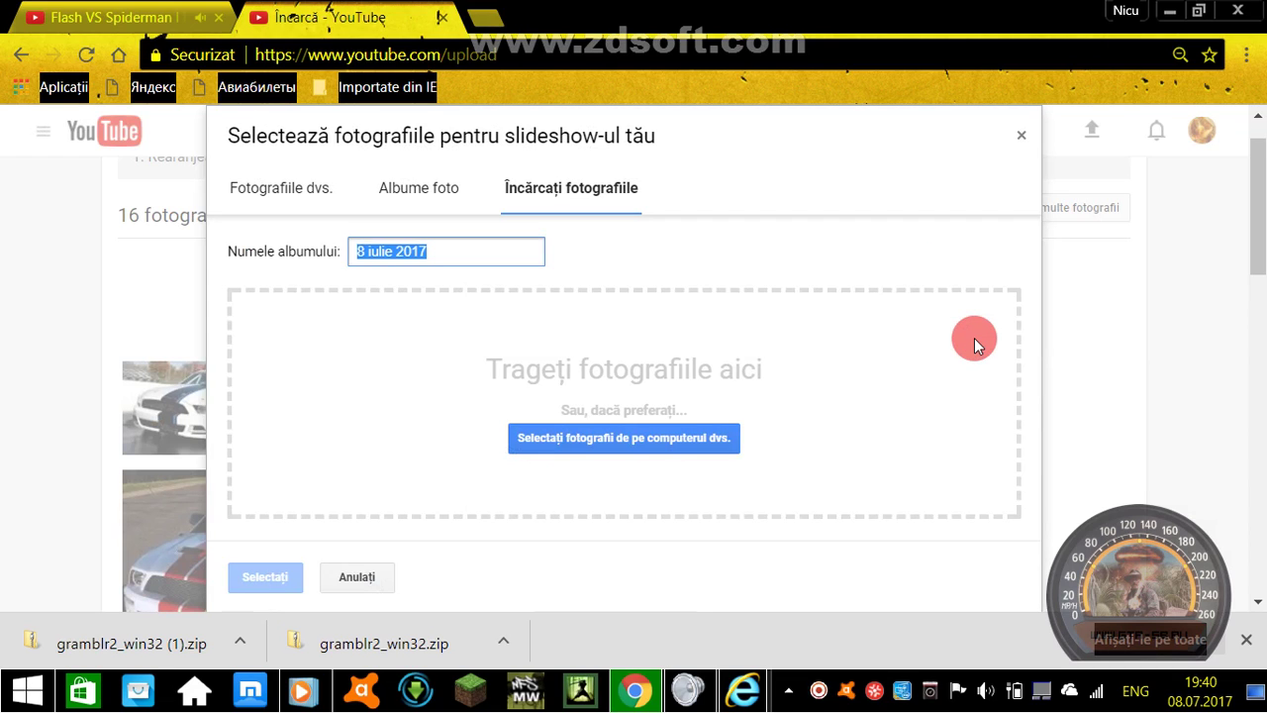
left_click(639, 450)
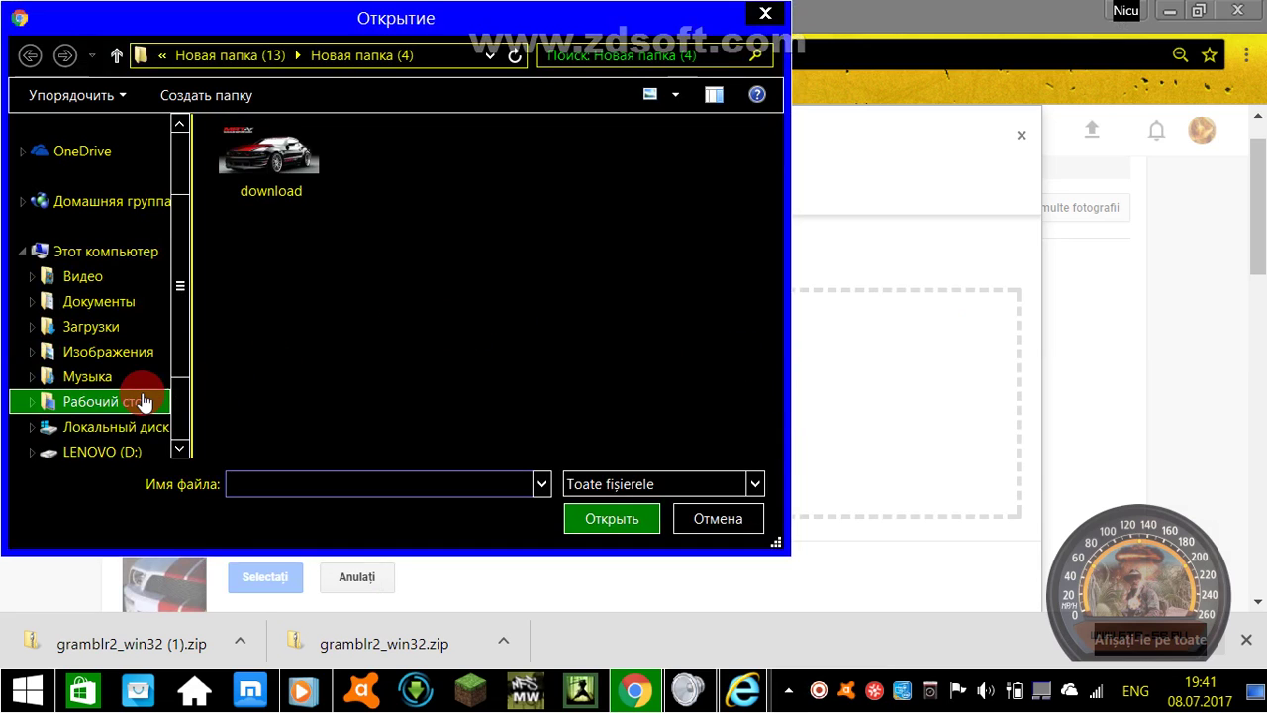
left_click(557, 317)
double_click(558, 317)
left_click_drag(766, 184, 741, 459)
left_click(422, 386)
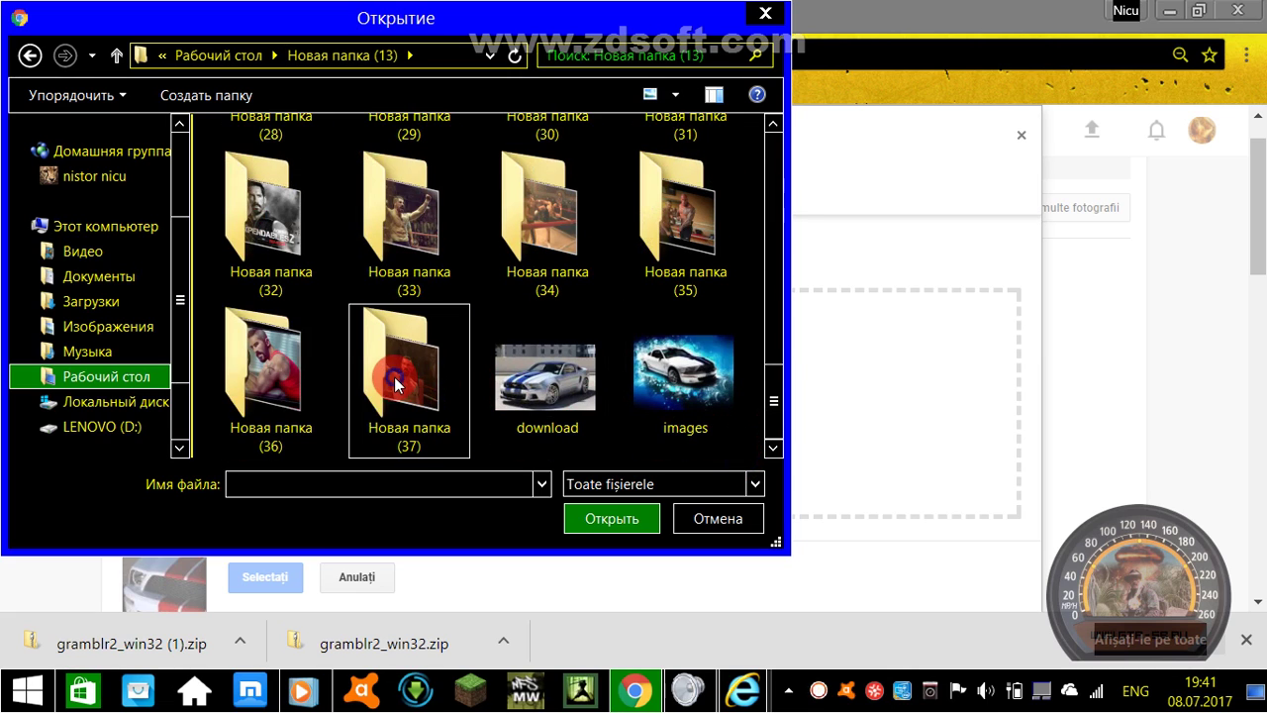
double_click(396, 385)
left_click(249, 183)
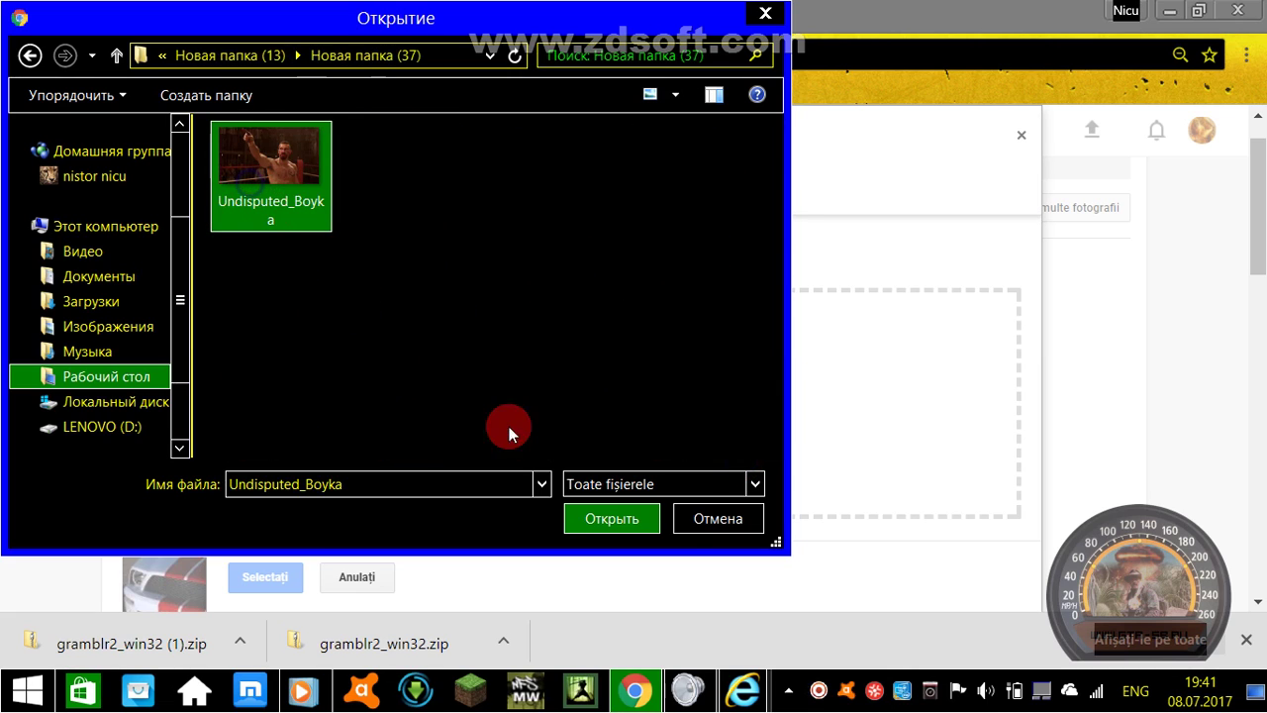
left_click(636, 525)
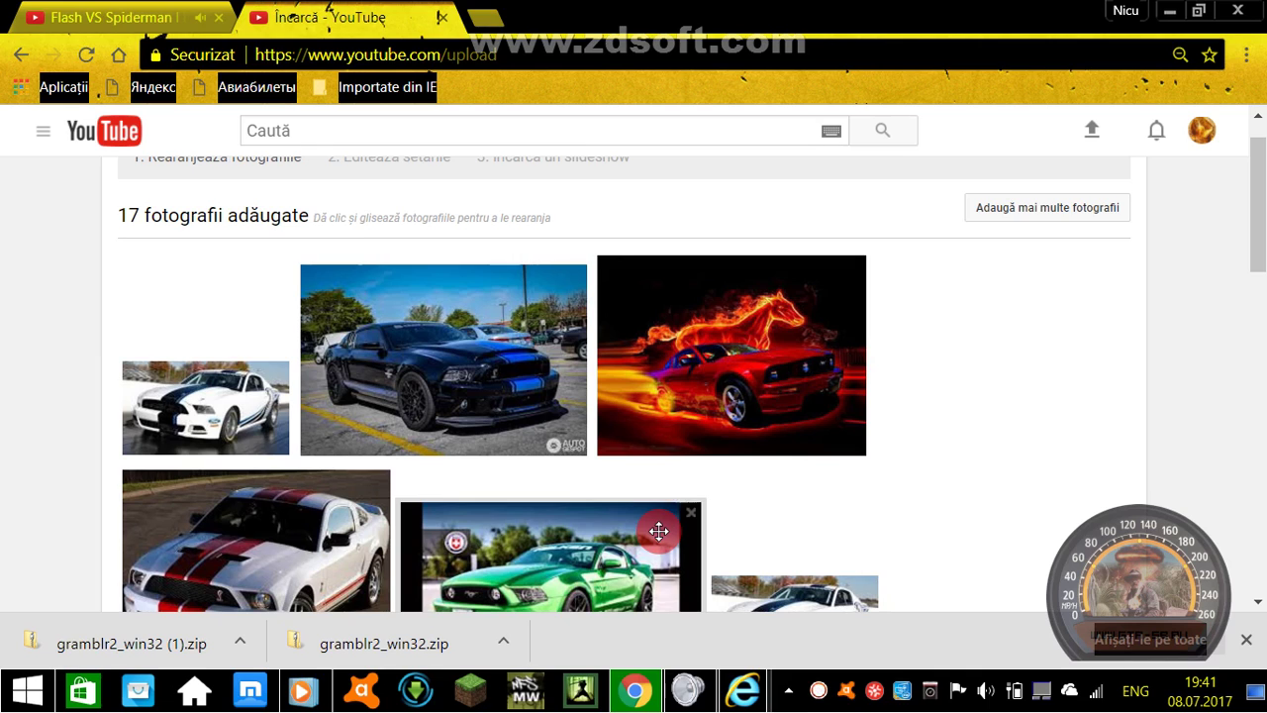
Step: Add the picture "scott-adkins-yuri-boyka-yuriy" from "Новая папка (36)" inside the Desktop folder "Новая папка (13)" and check the added photos
left_click(993, 212)
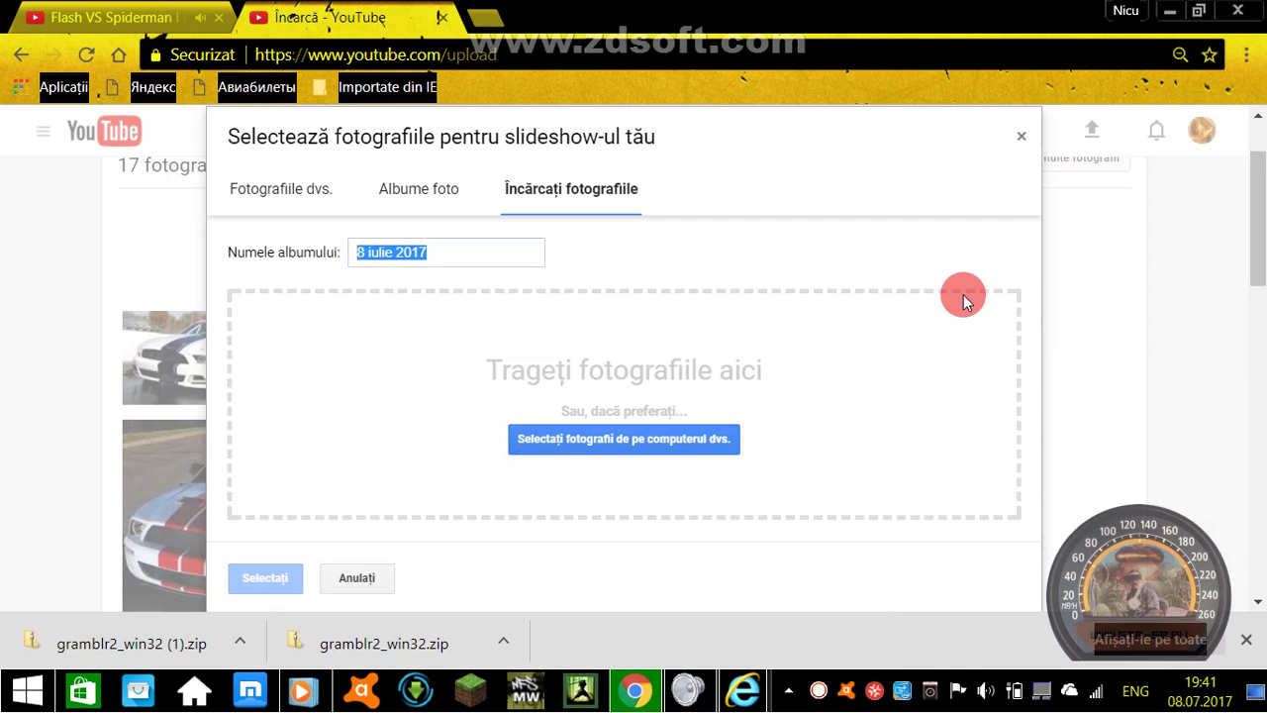
left_click(598, 439)
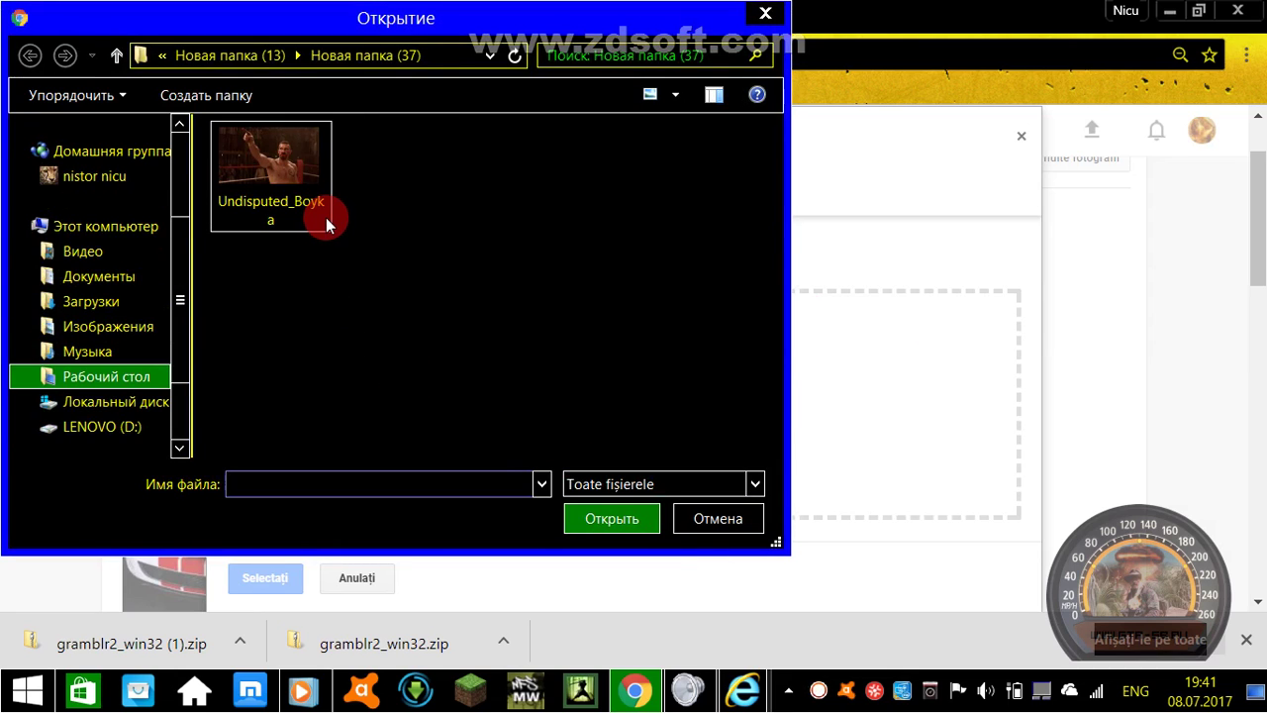
left_click(154, 381)
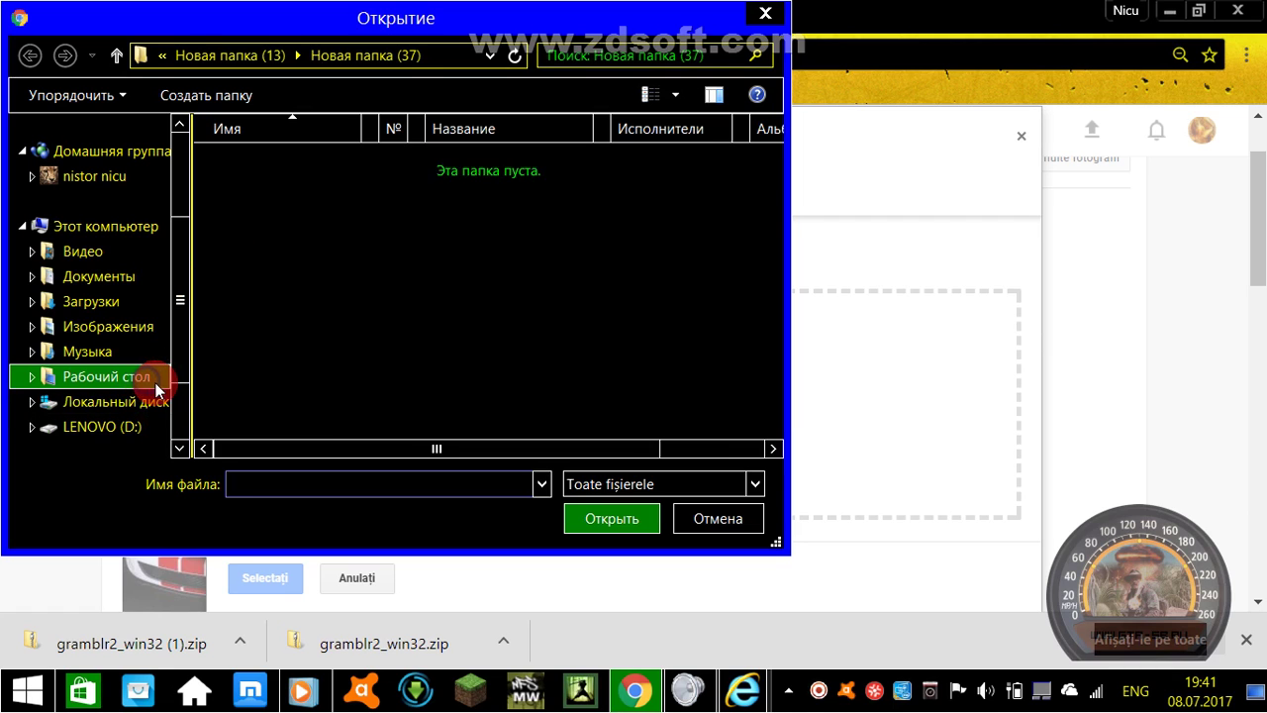
double_click(300, 323)
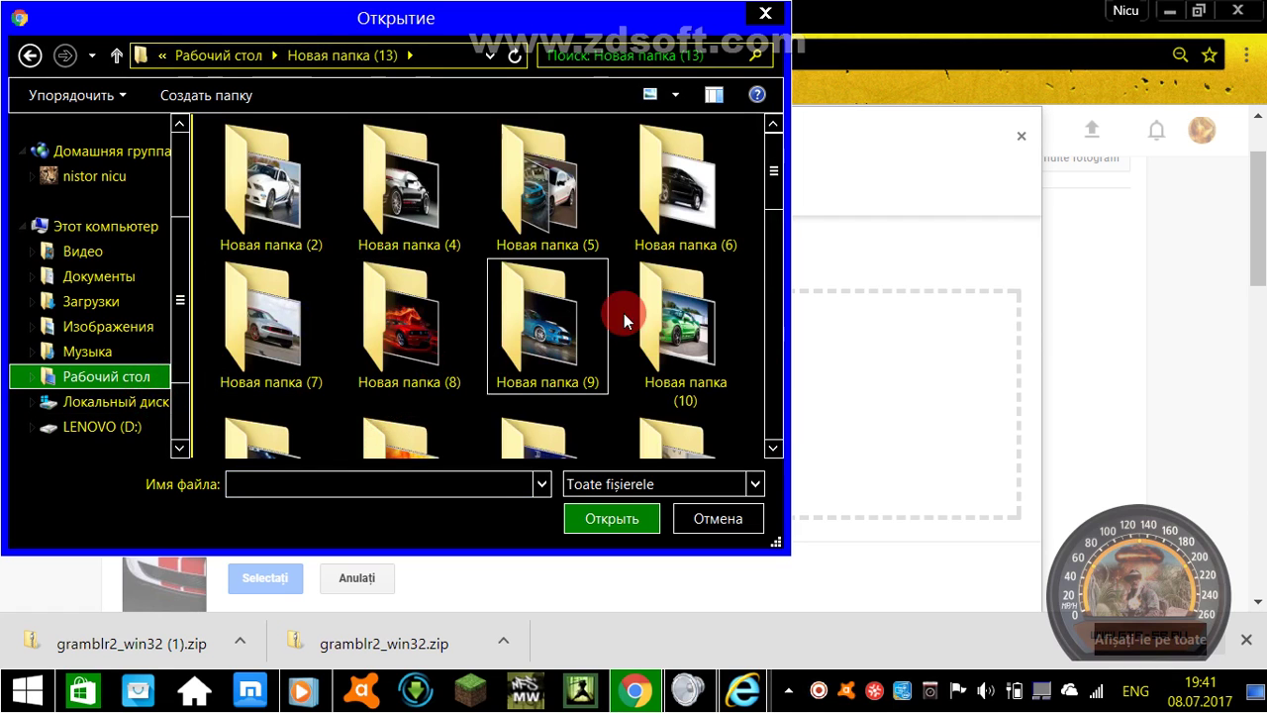
left_click(774, 278)
left_click_drag(774, 278, 769, 426)
double_click(301, 359)
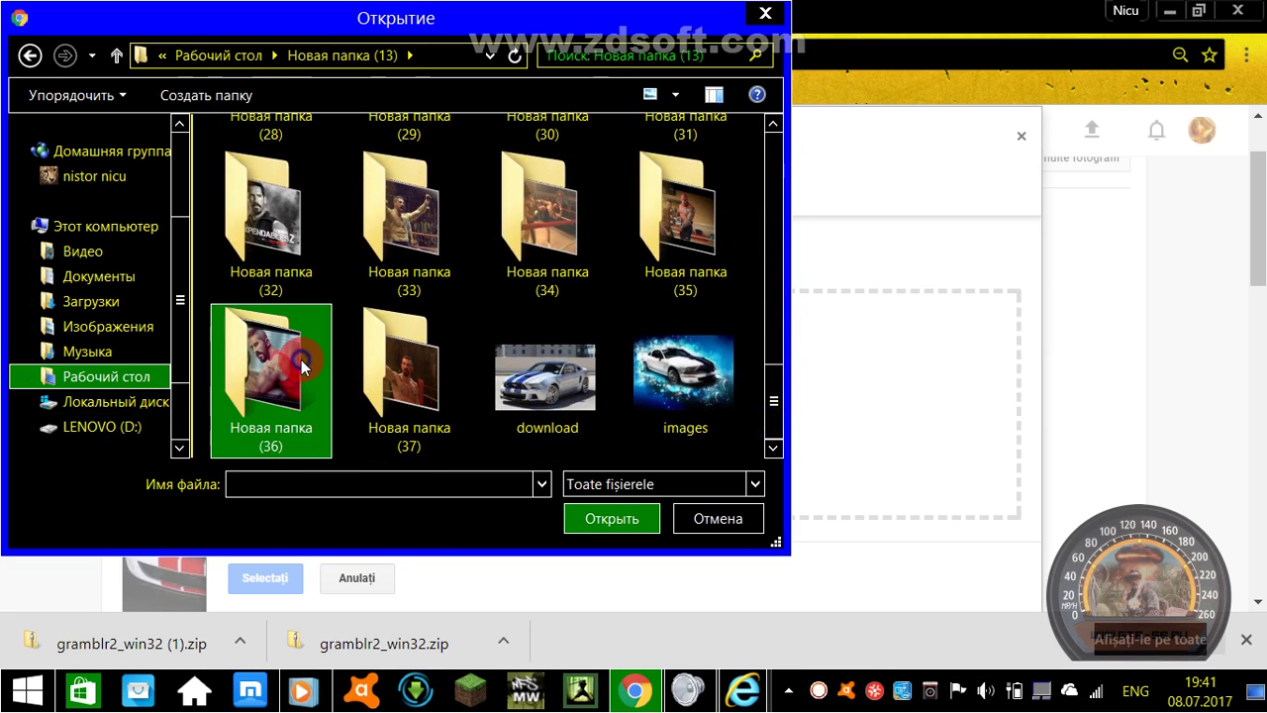
left_click(321, 244)
left_click(613, 524)
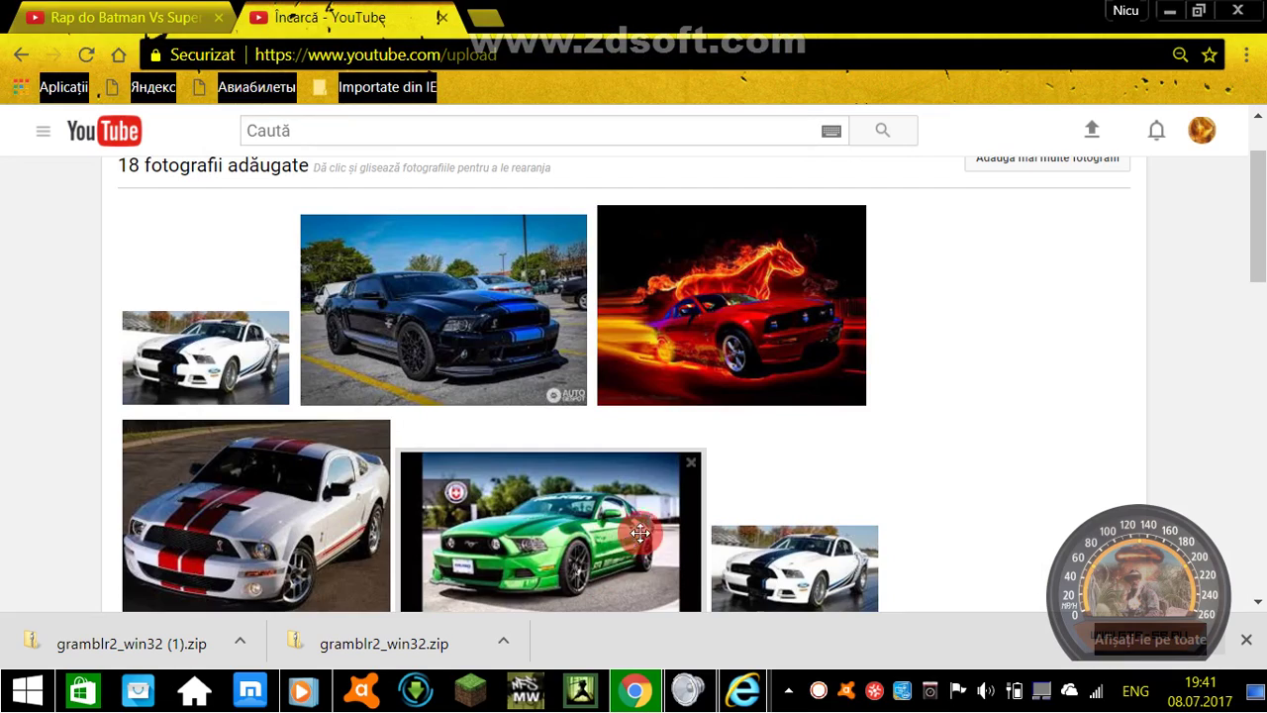
scroll(1097, 312, "down", 7)
scroll(1097, 311, "down", 3)
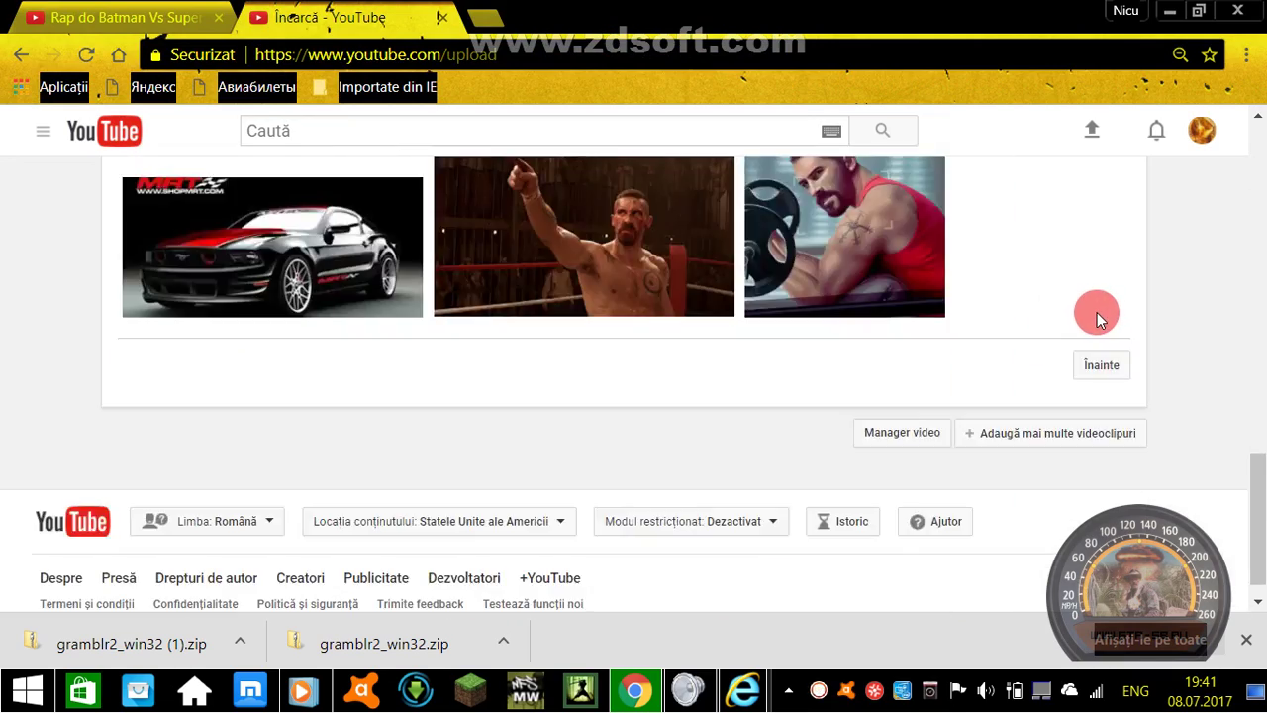
scroll(1096, 312, "up", 10)
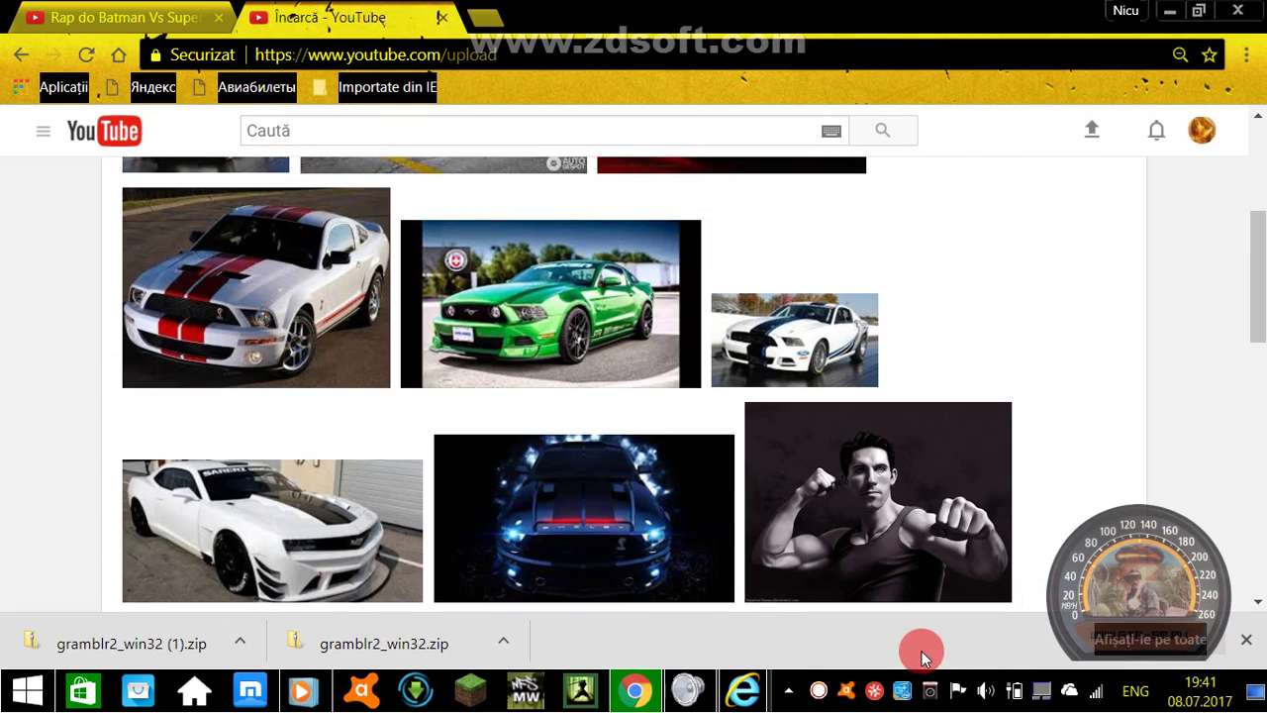
left_click(818, 688)
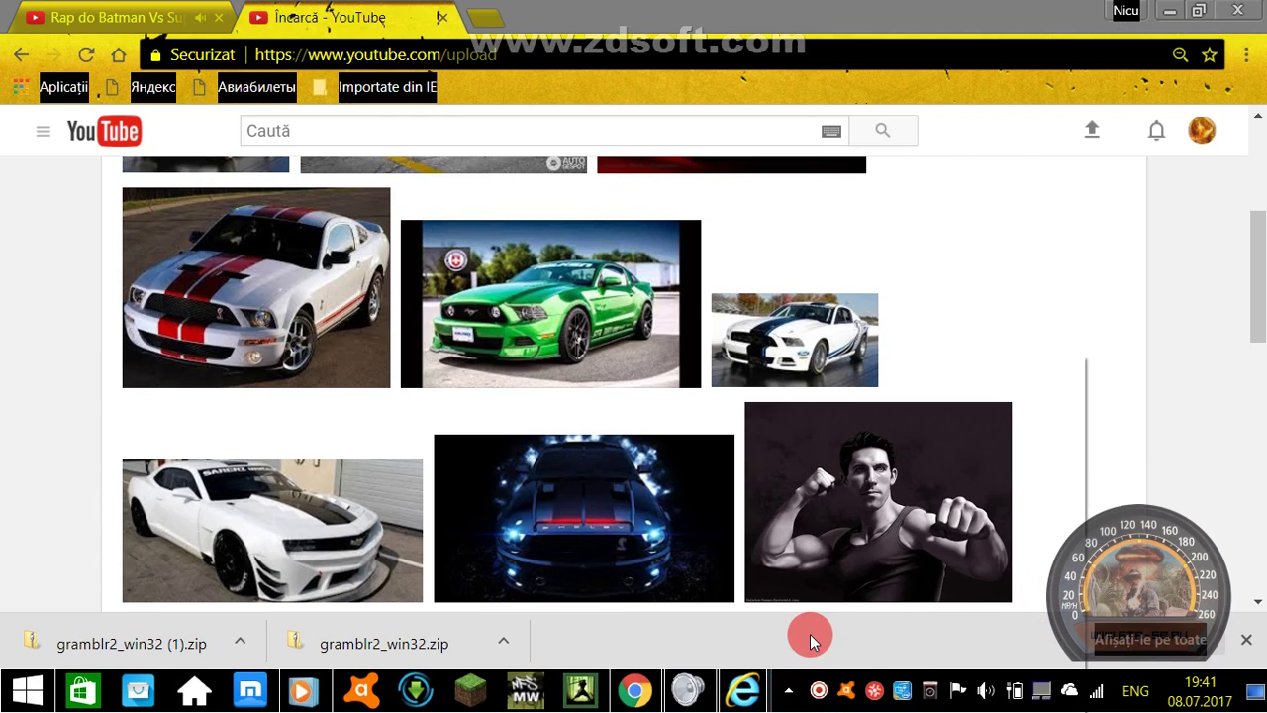
right_click(821, 686)
left_click(888, 519)
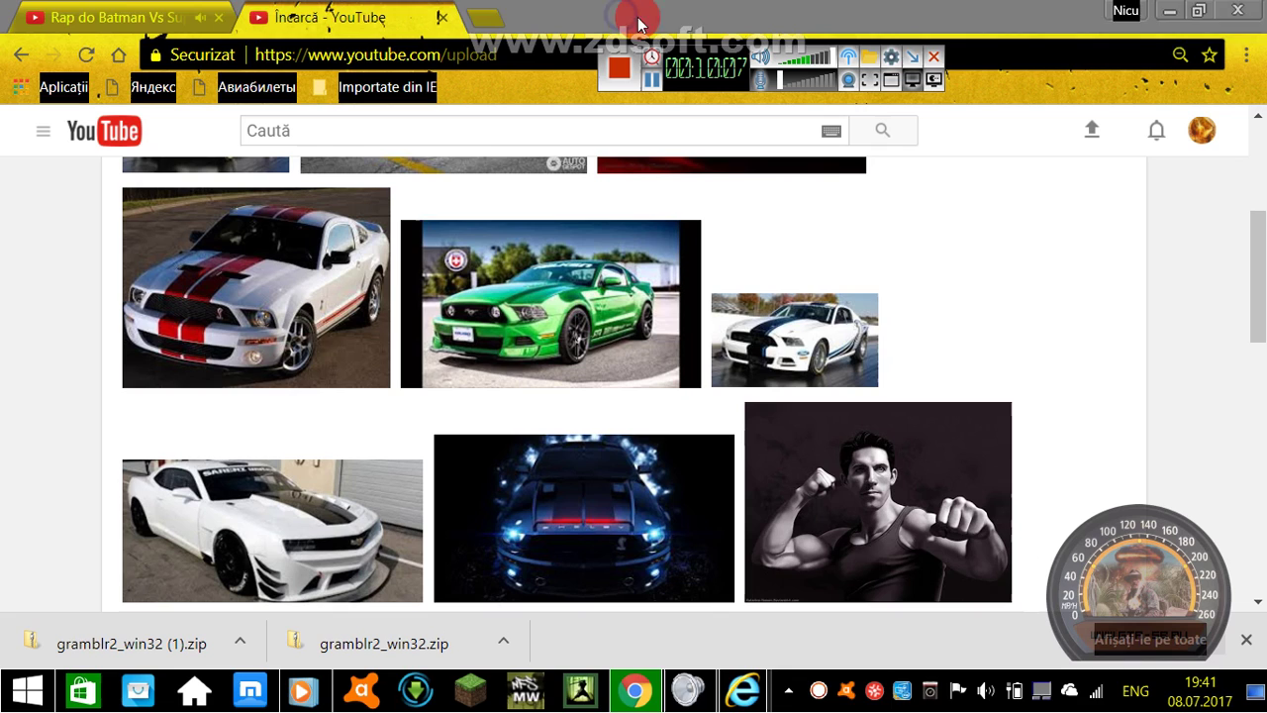
left_click(916, 62)
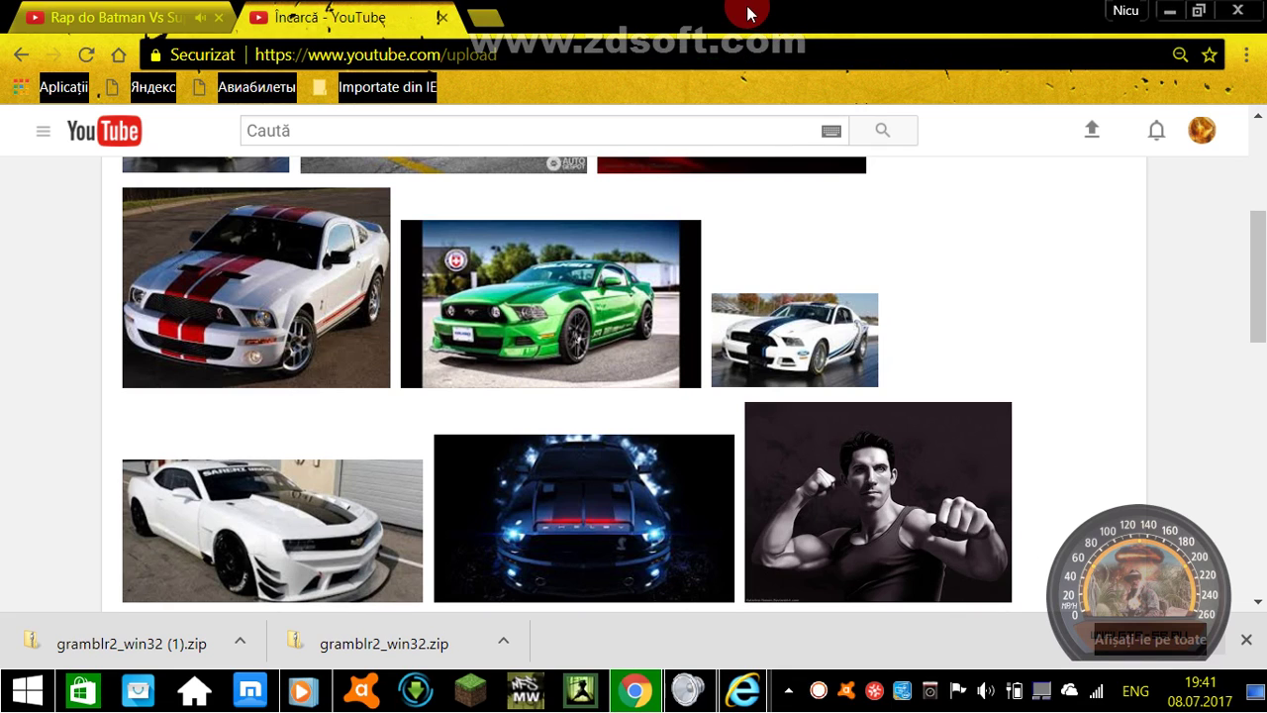
left_click(173, 19)
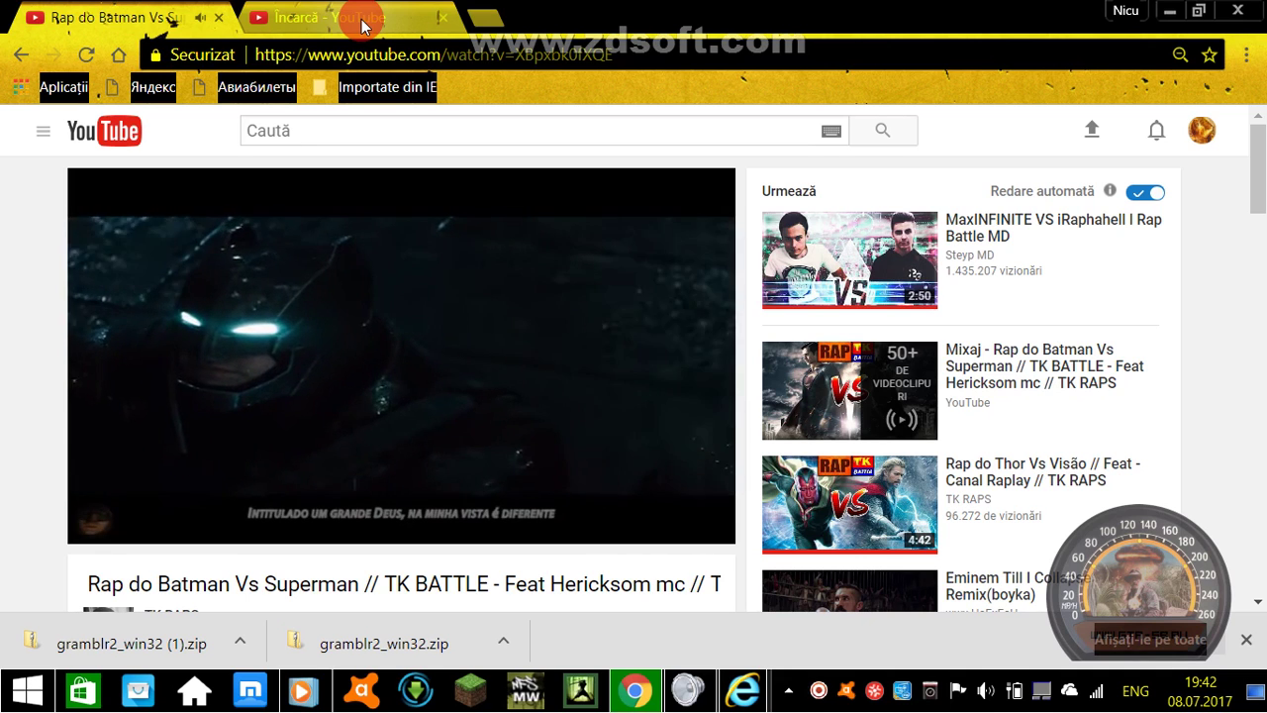
left_click(363, 20)
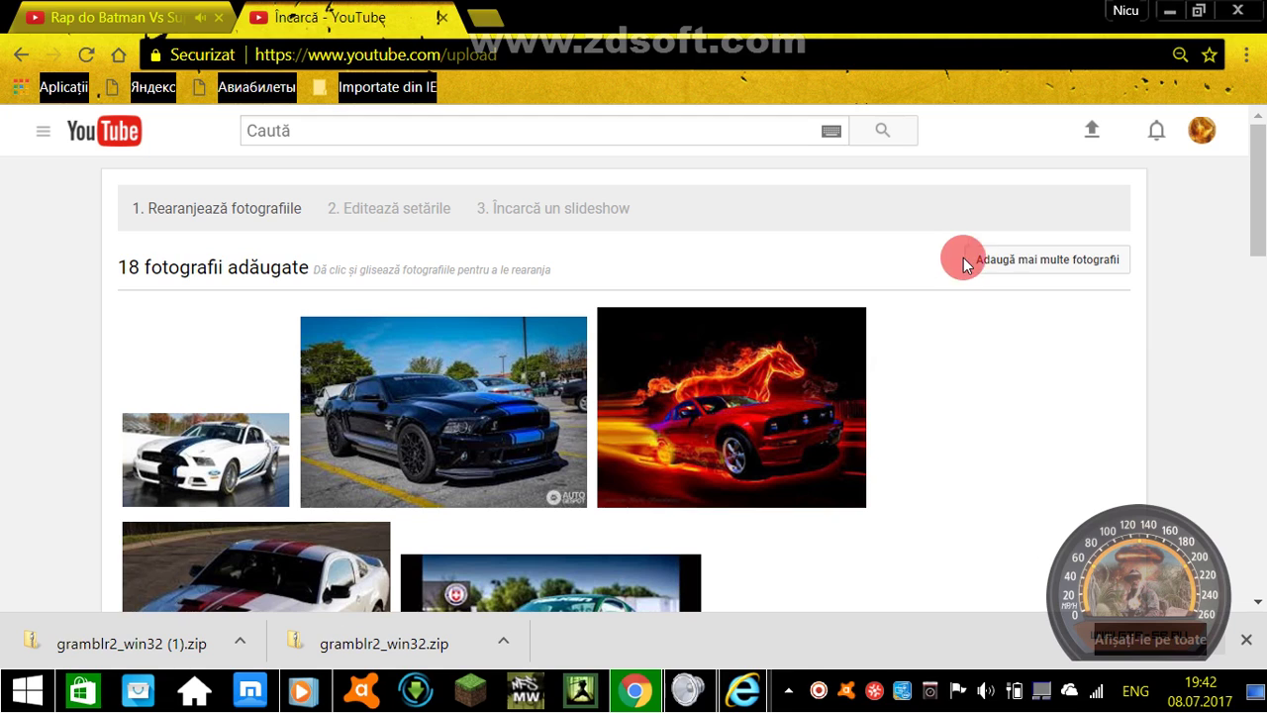
Step: Upload the picture "hqdefault" from "Новая папка (34)" inside the Desktop folder "Новая папка (13)" to the slideshow
left_click(965, 262)
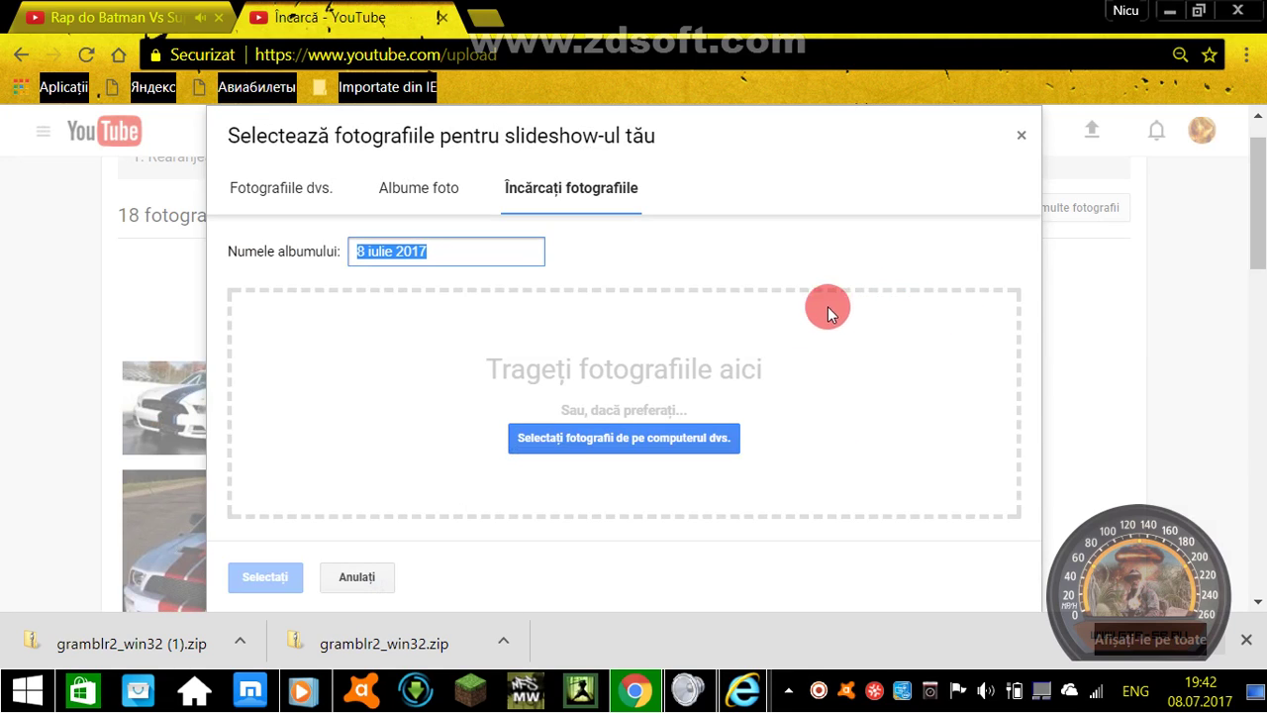
left_click(645, 437)
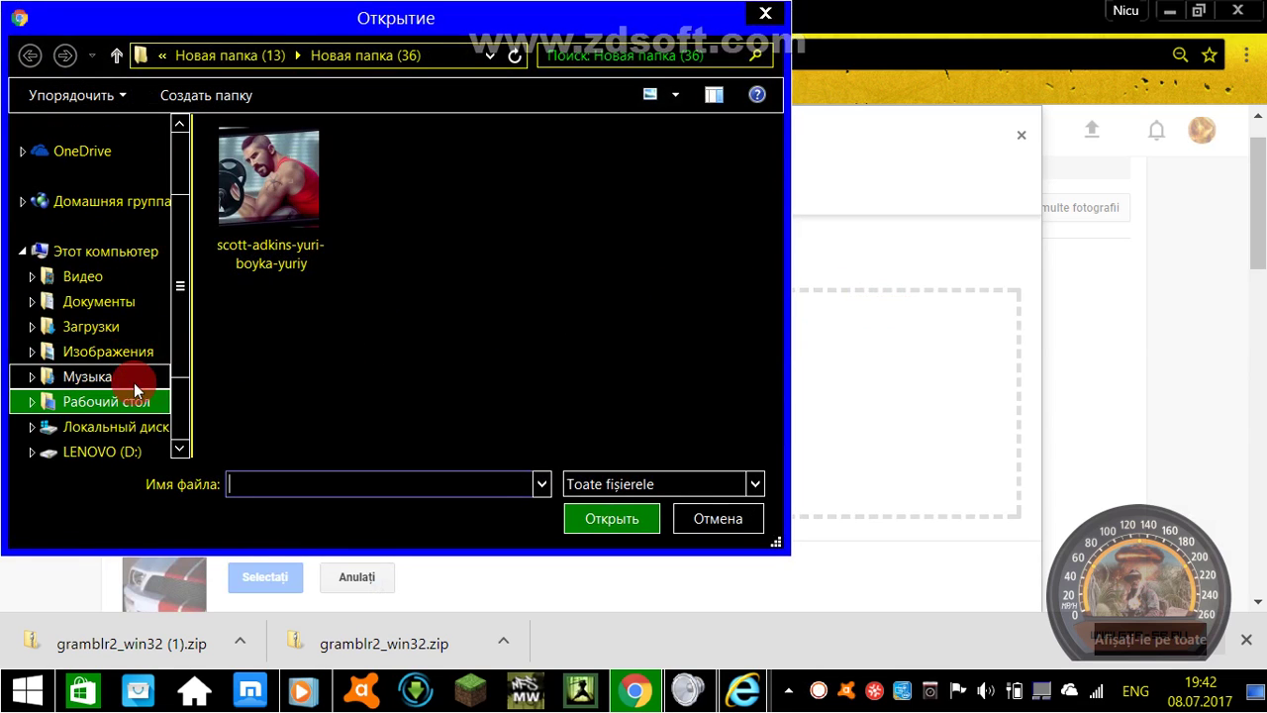
left_click(138, 406)
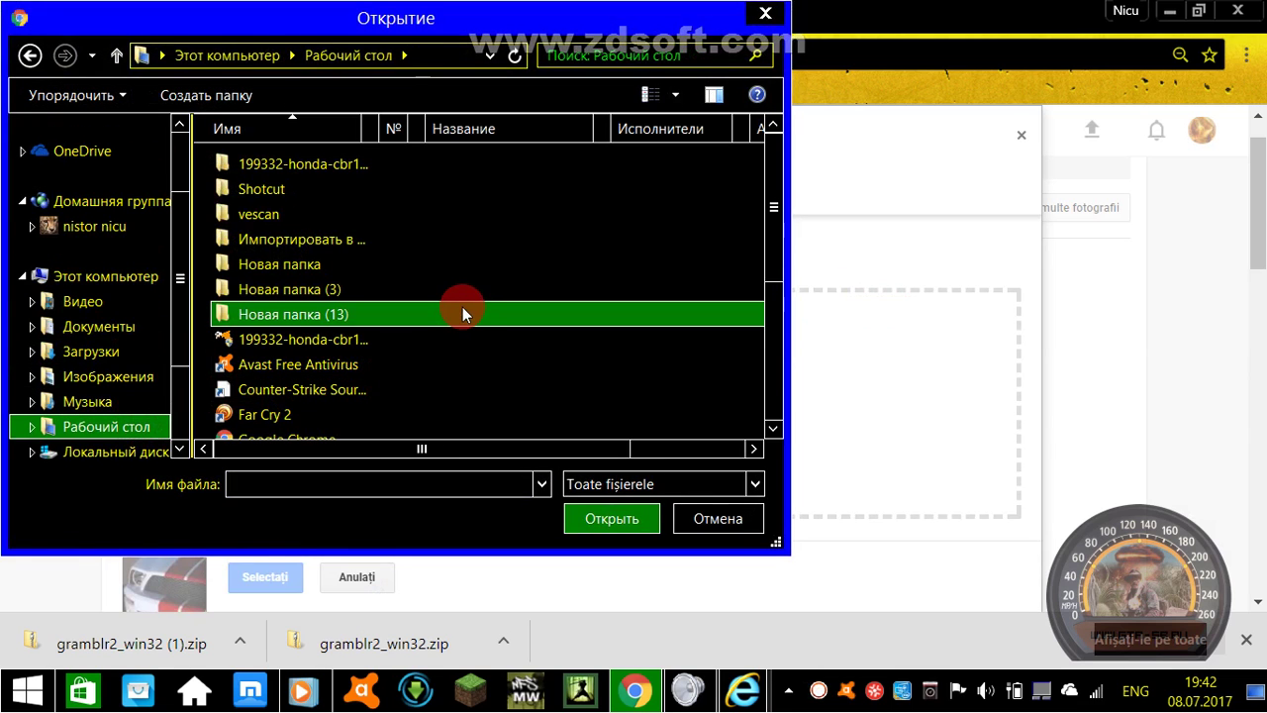
double_click(454, 316)
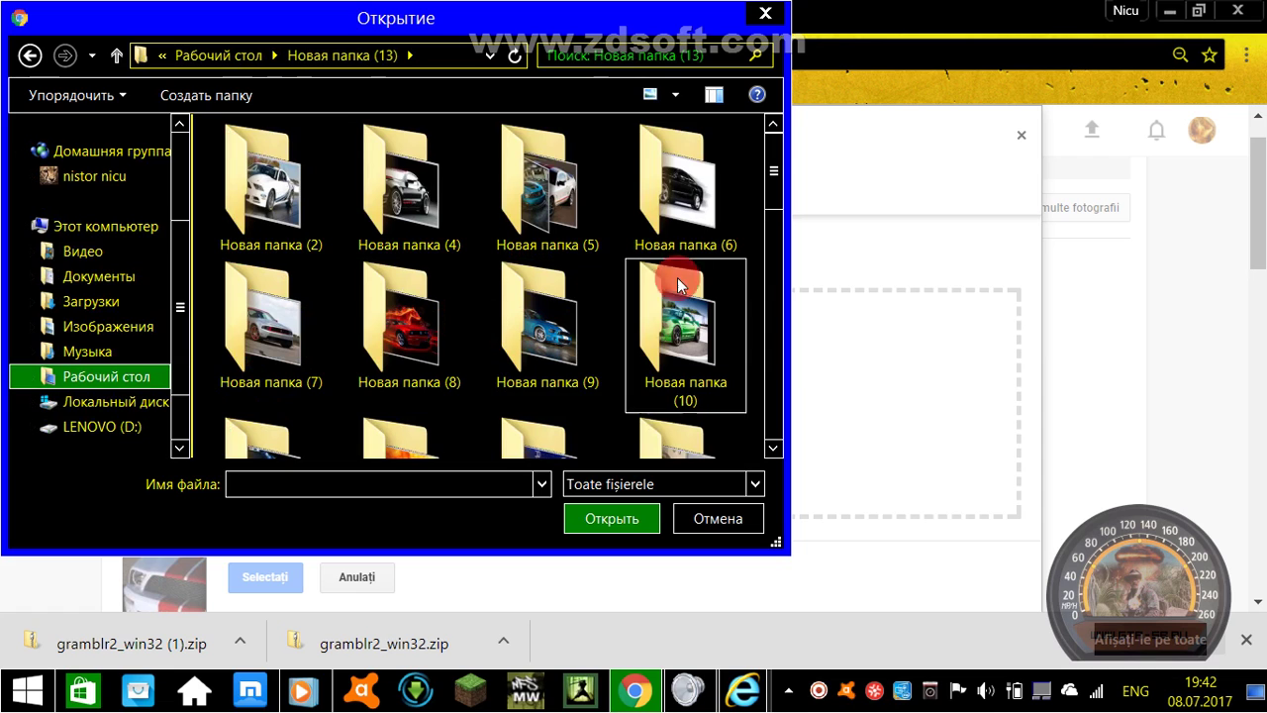
left_click_drag(757, 175, 738, 399)
scroll(738, 399, "down", 1)
scroll(735, 396, "up", 2)
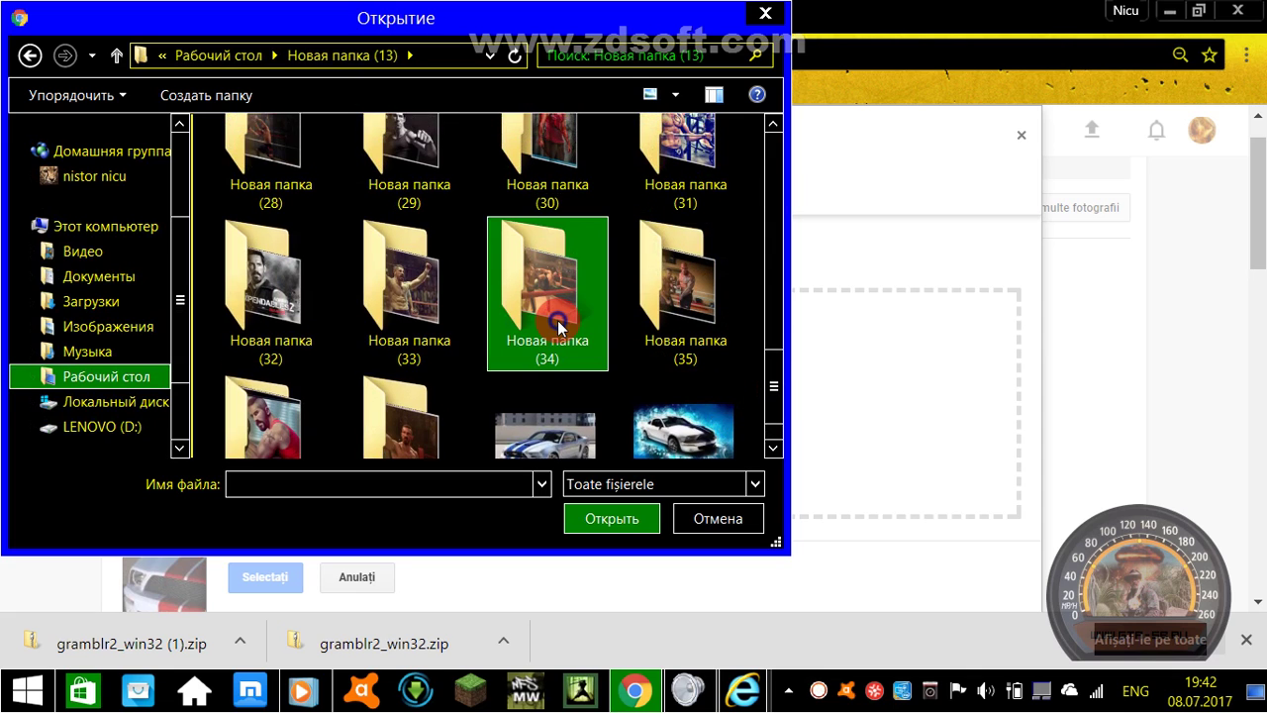
double_click(563, 328)
left_click(327, 228)
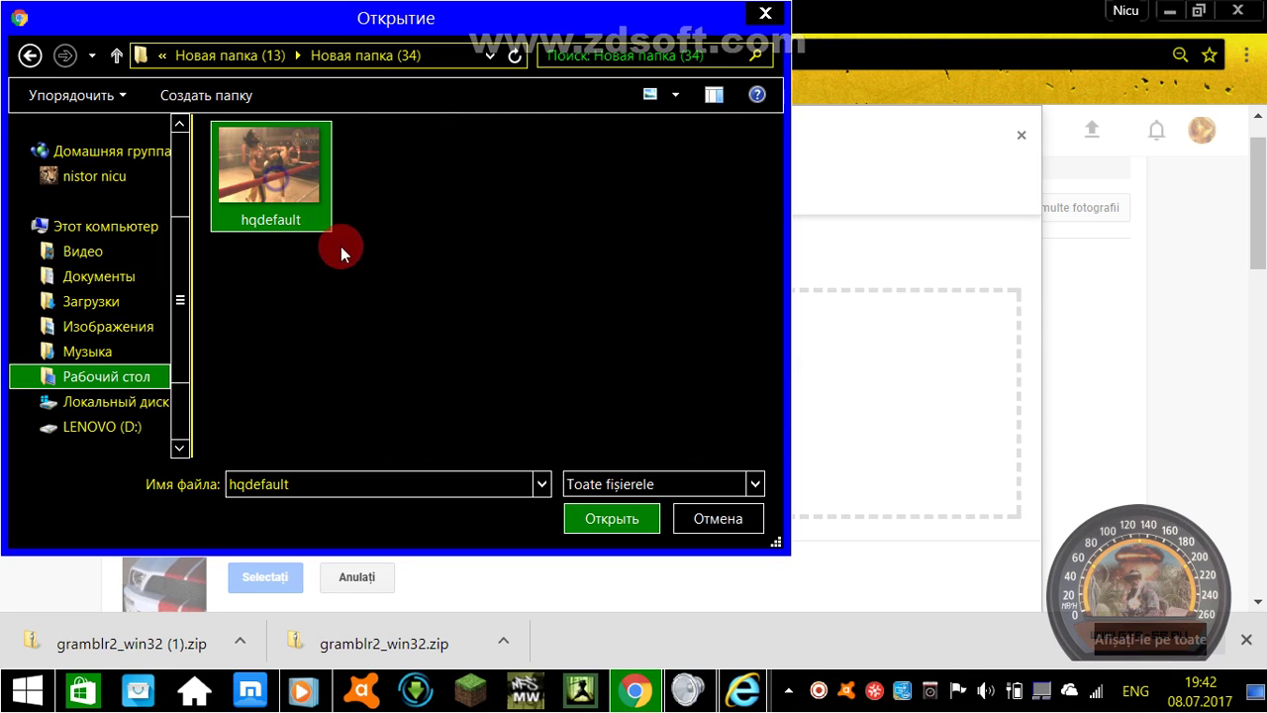
left_click(597, 519)
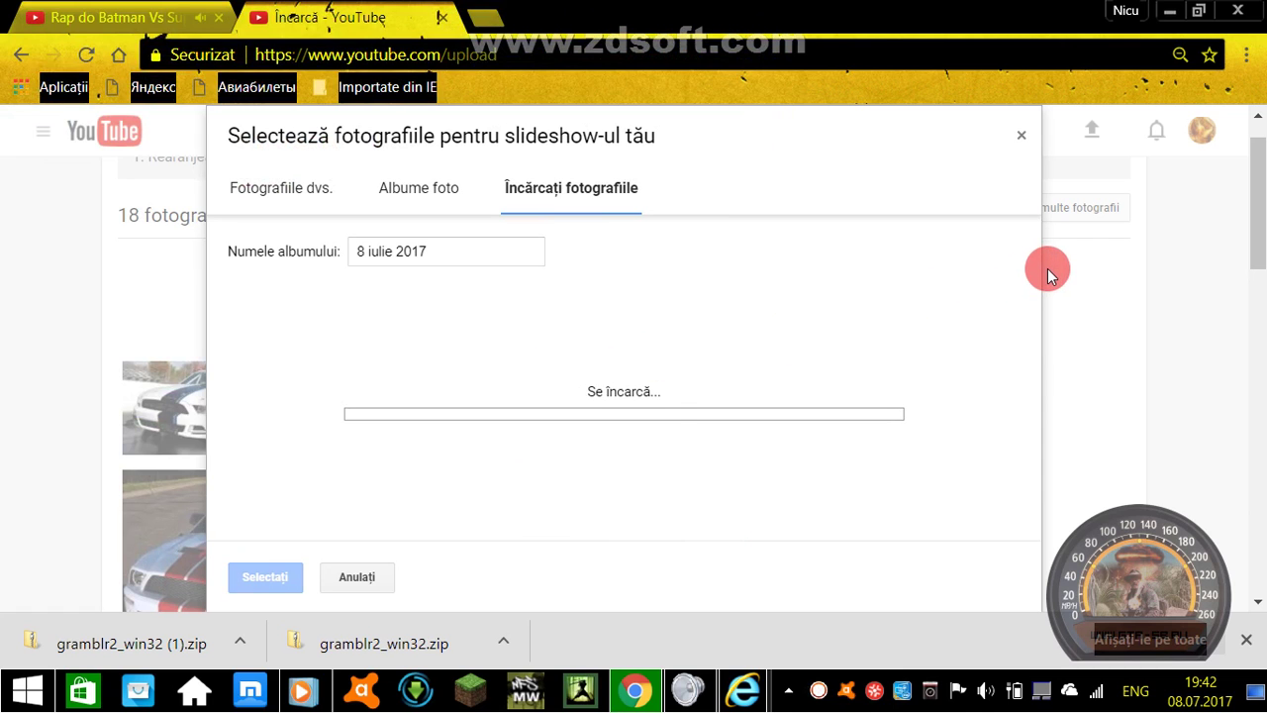
Step: Proceed to the slideshow settings and look over the slide duration, slide effect, transition and audio track options
left_click_drag(1258, 212, 1236, 528)
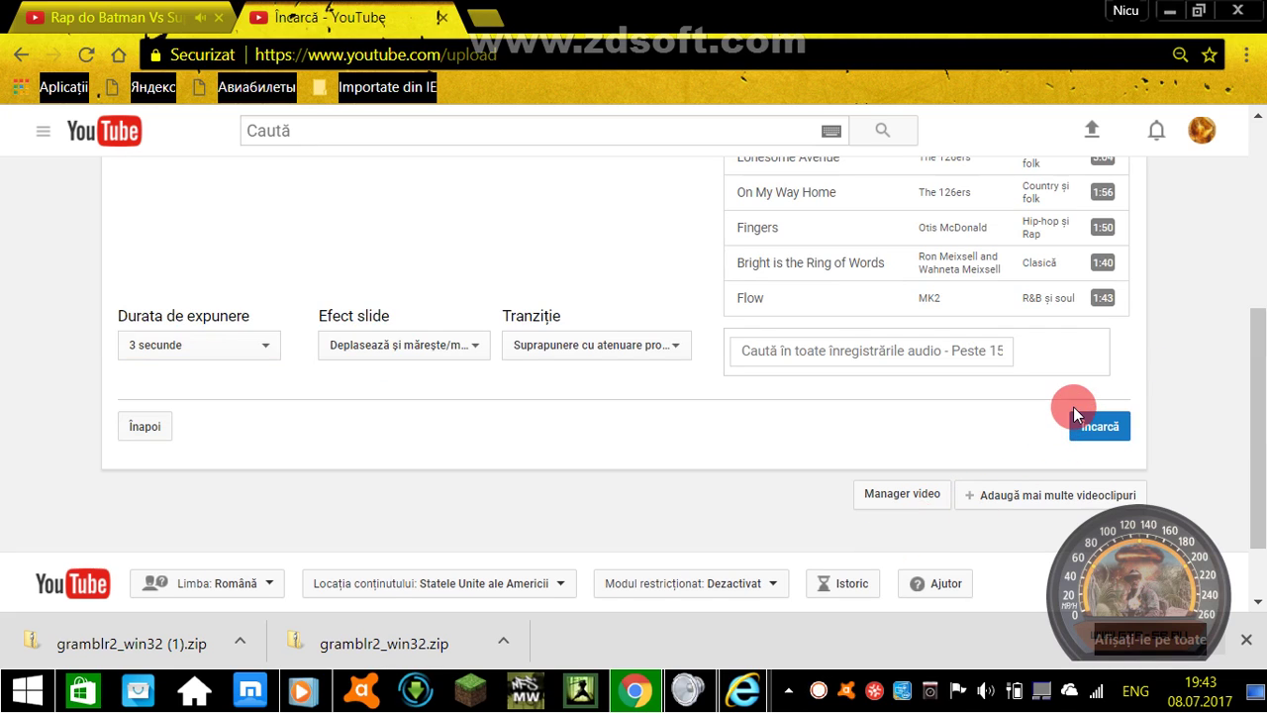
scroll(1072, 408, "up", 2)
scroll(1233, 362, "up", 2)
scroll(1232, 362, "down", 2)
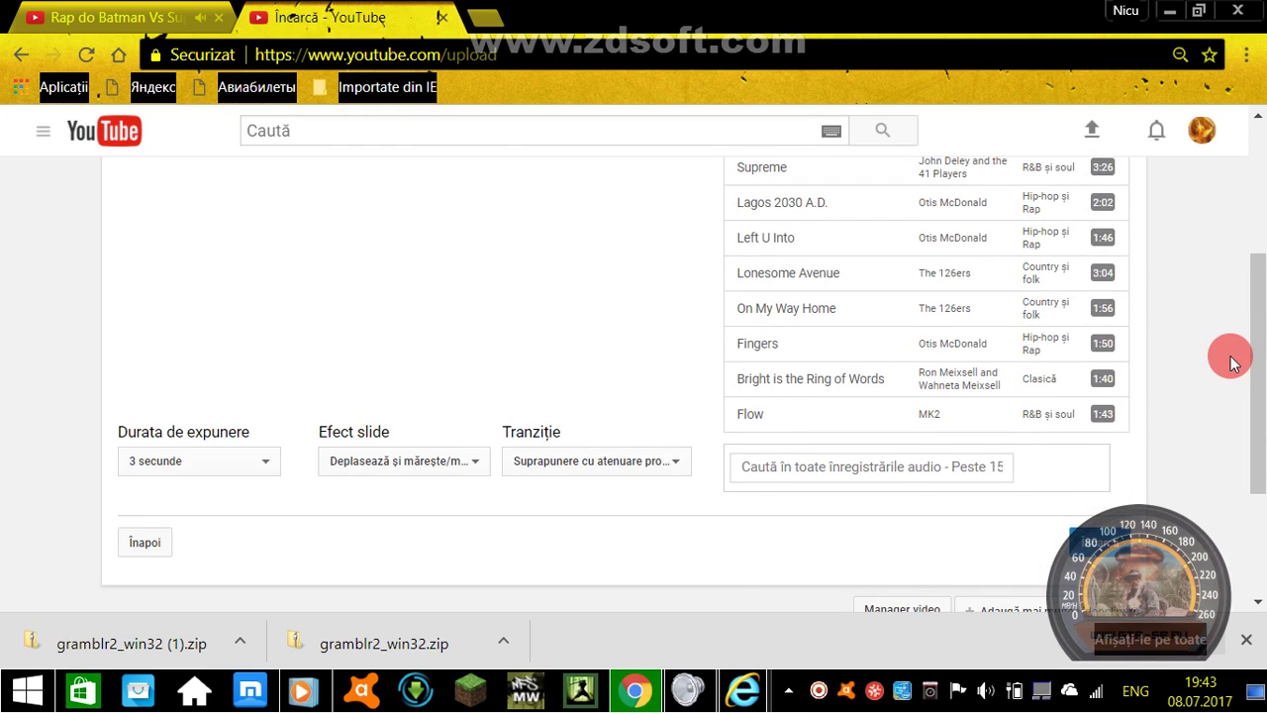
scroll(1232, 362, "up", 1)
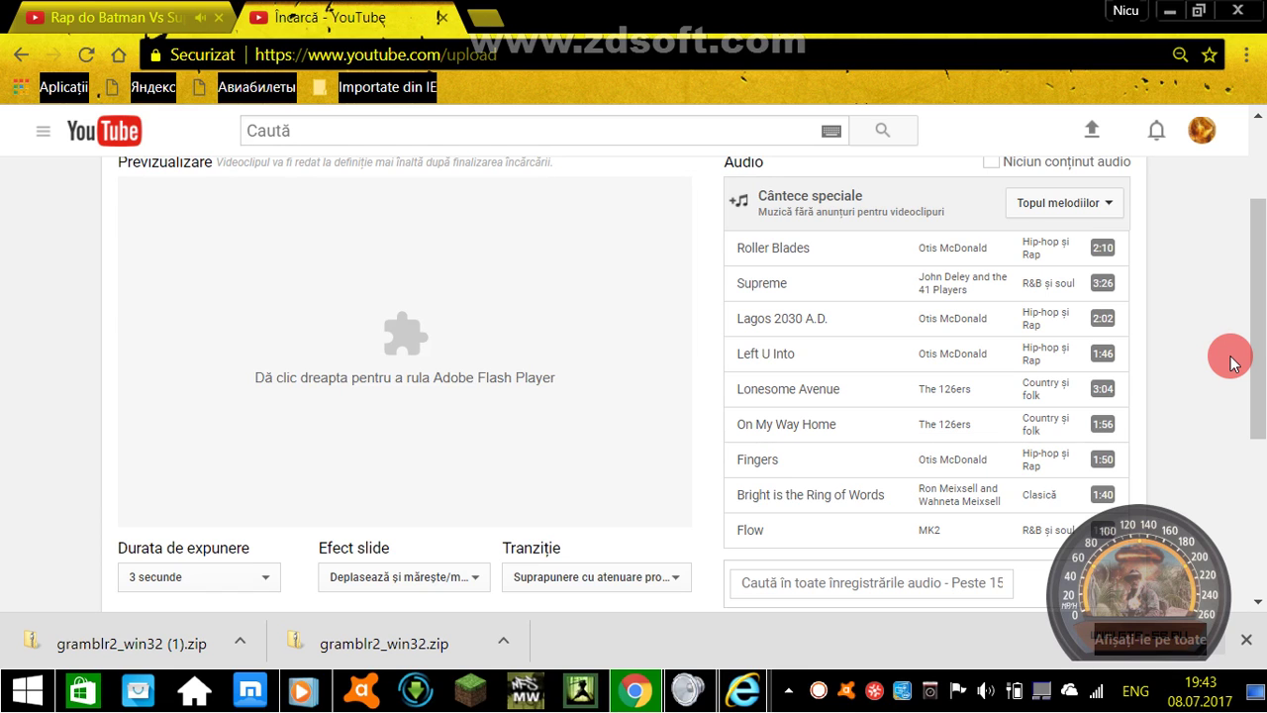
Step: Try to pause the "Rap do Batman Vs Superman" video playing in the other tab, and return to the slideshow upload page
left_click(109, 17)
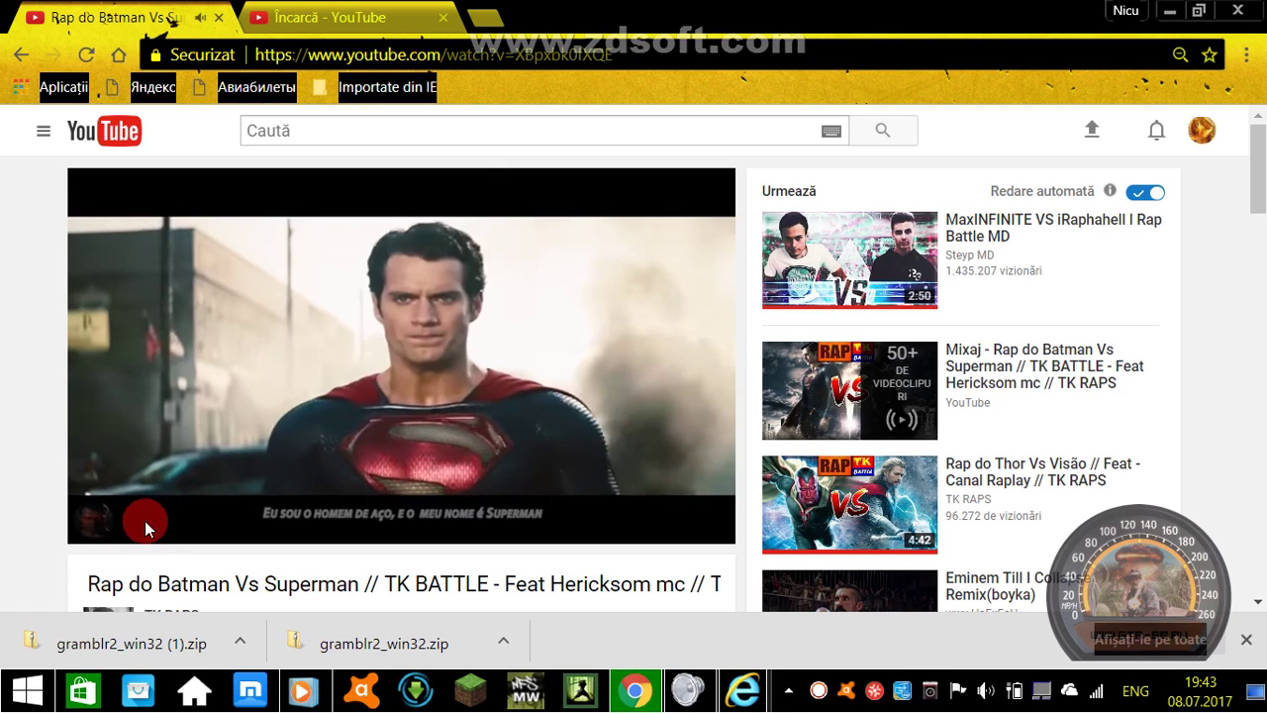
mouse_move(193, 523)
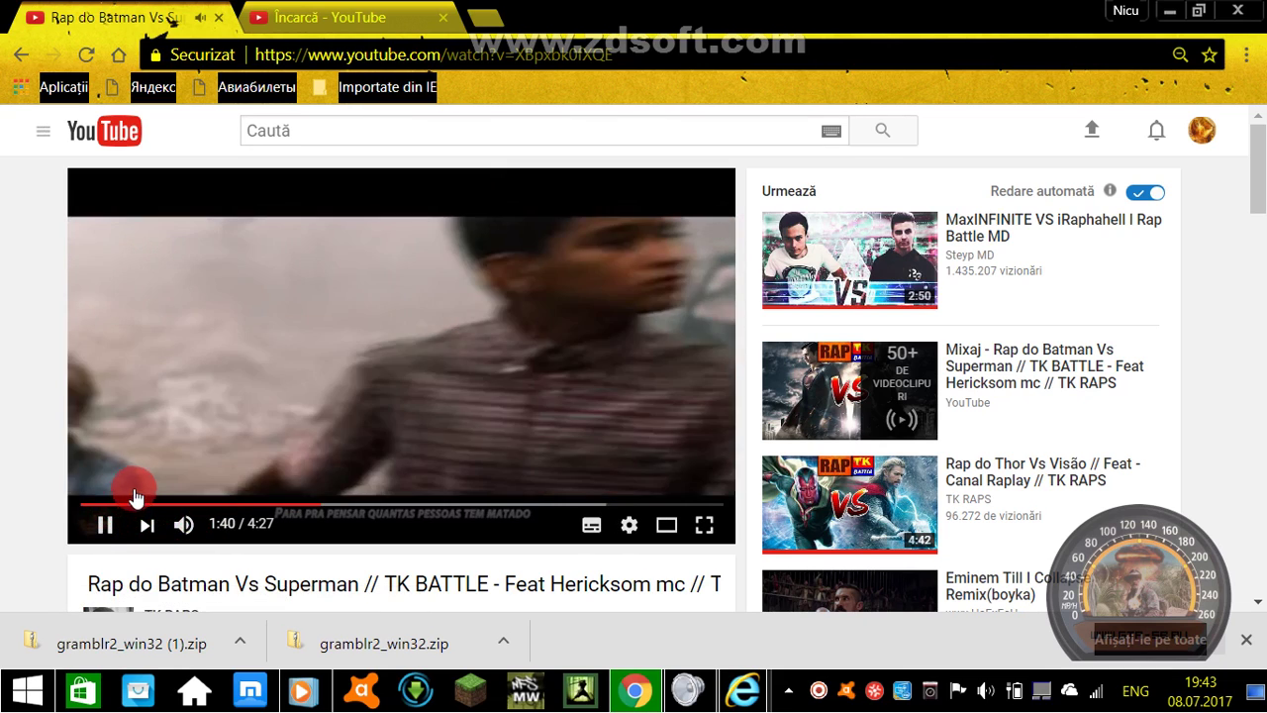
left_click(101, 534)
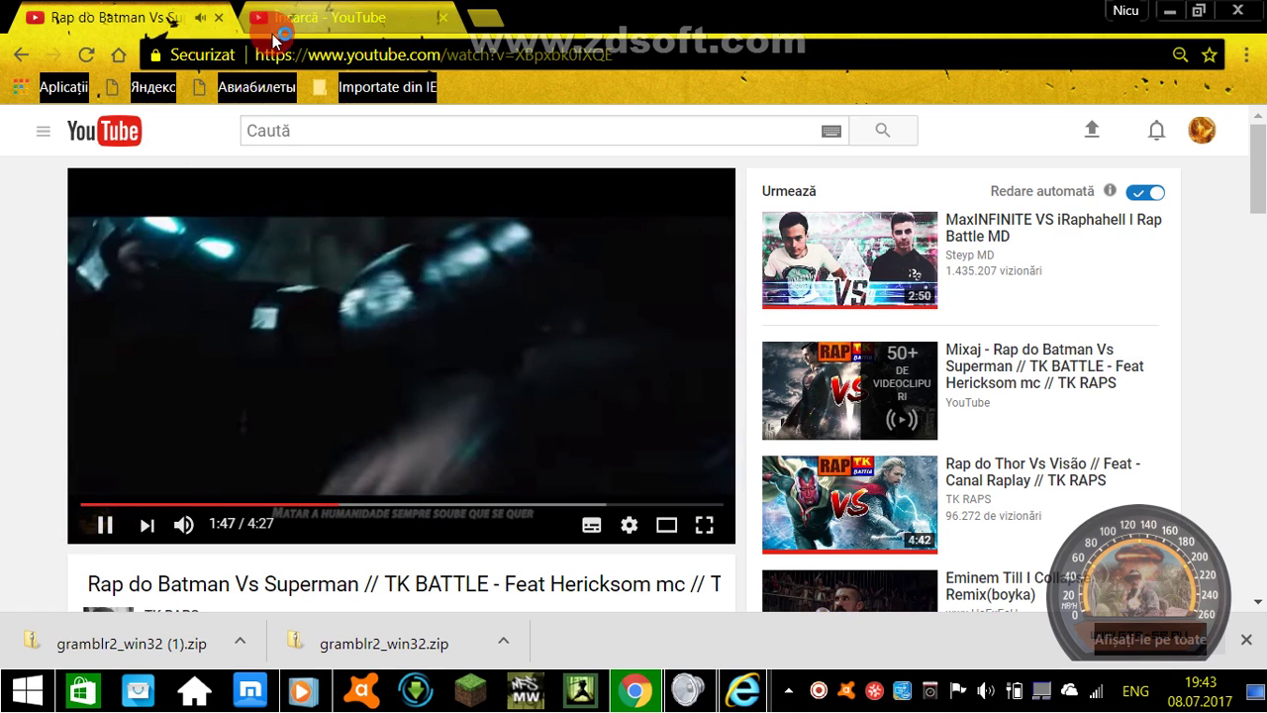
left_click(273, 33)
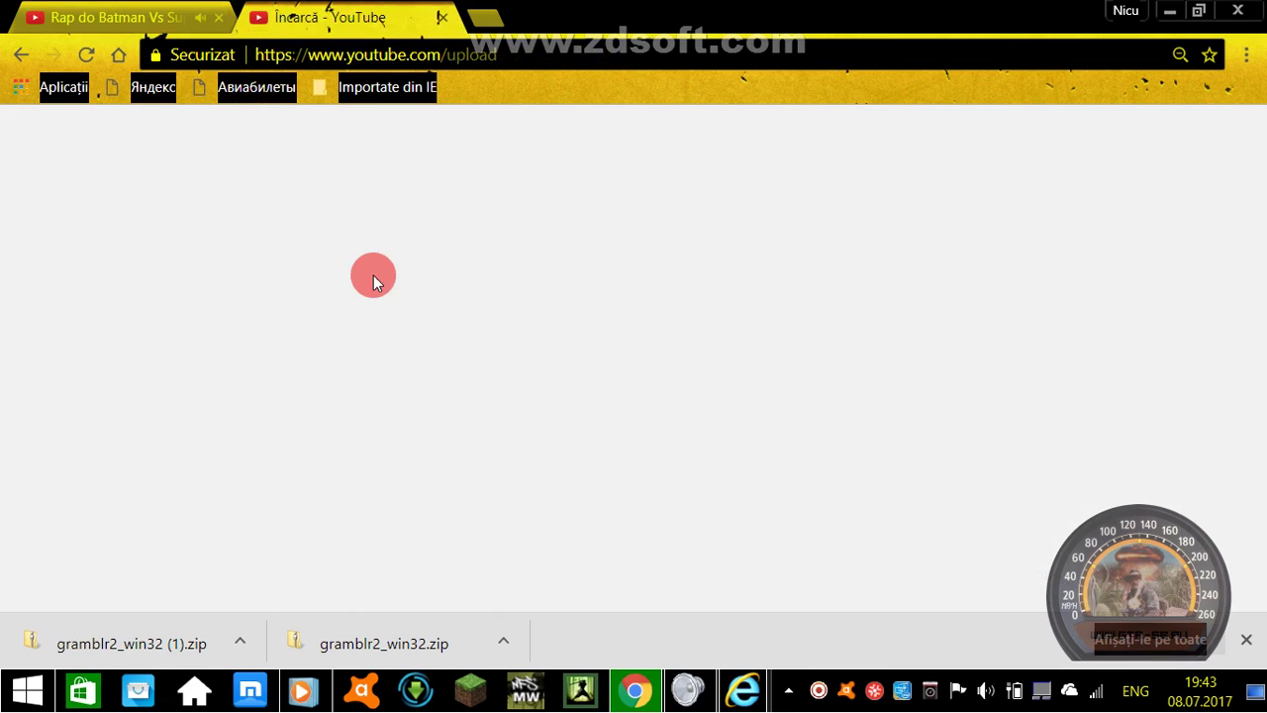